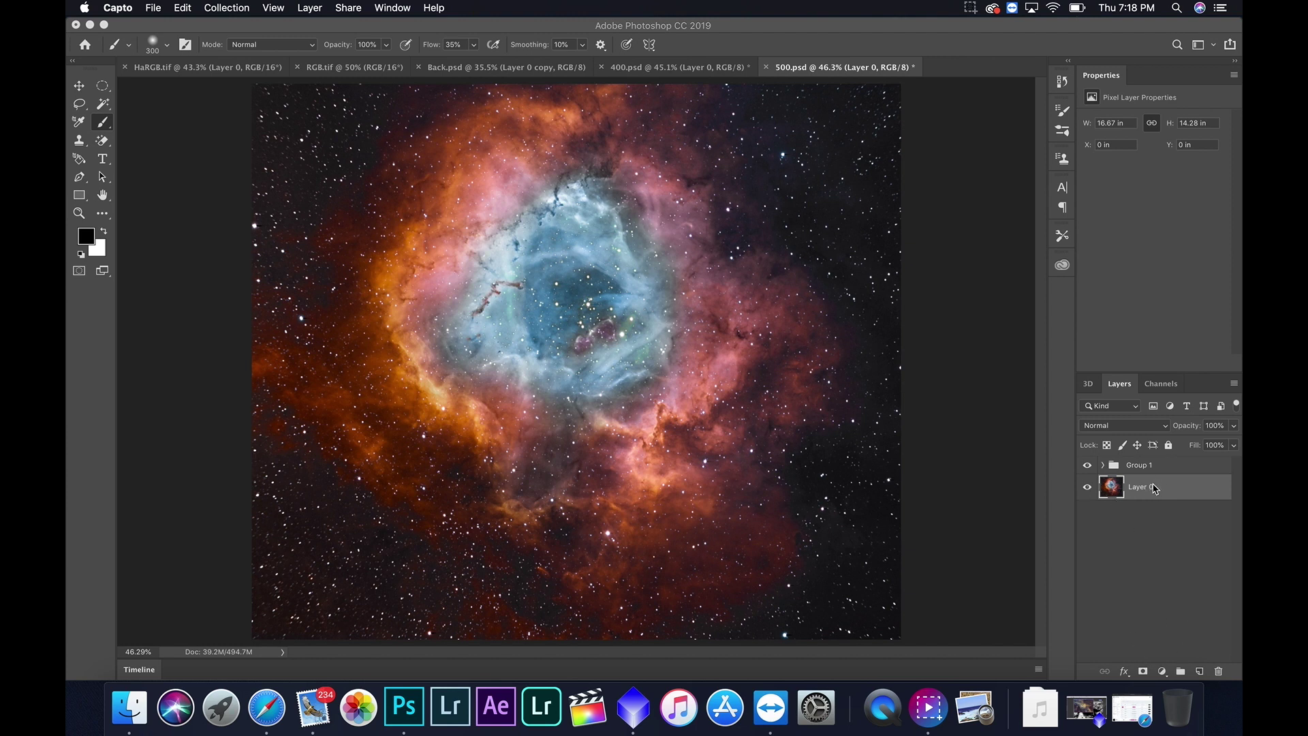
# - Duplicate Layer 0 twice
pyautogui.click(1155, 487)
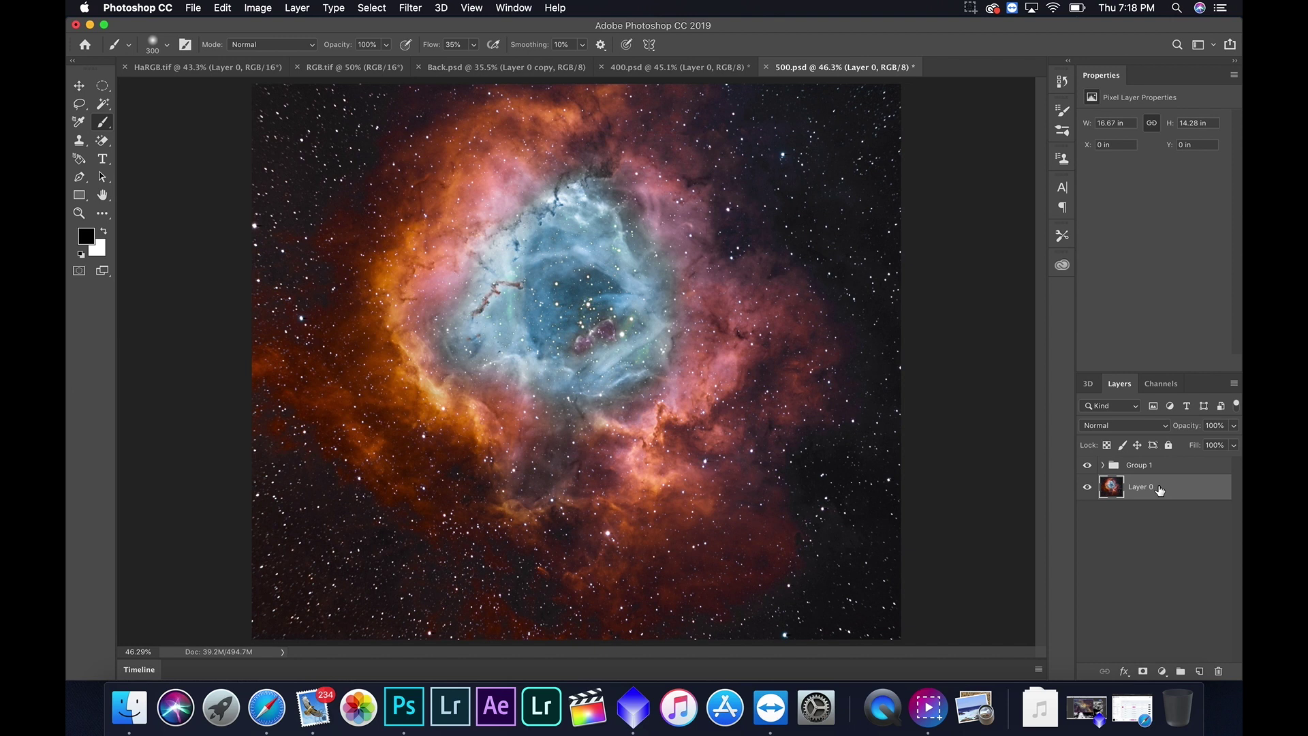
pyautogui.press('super+j')
pyautogui.press('super+j')
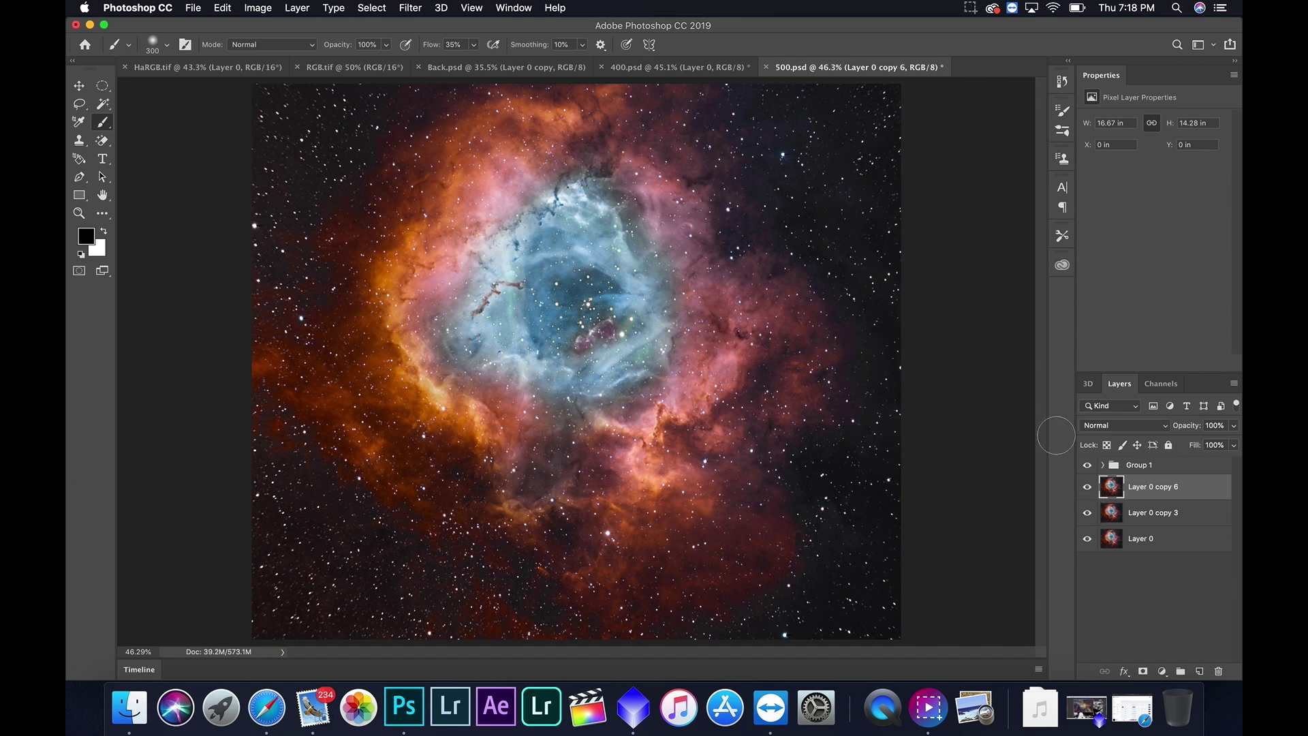
# - Delete the topmost duplicate layer, Layer 0 copy 6
pyautogui.click(1087, 486)
pyautogui.click(1088, 513)
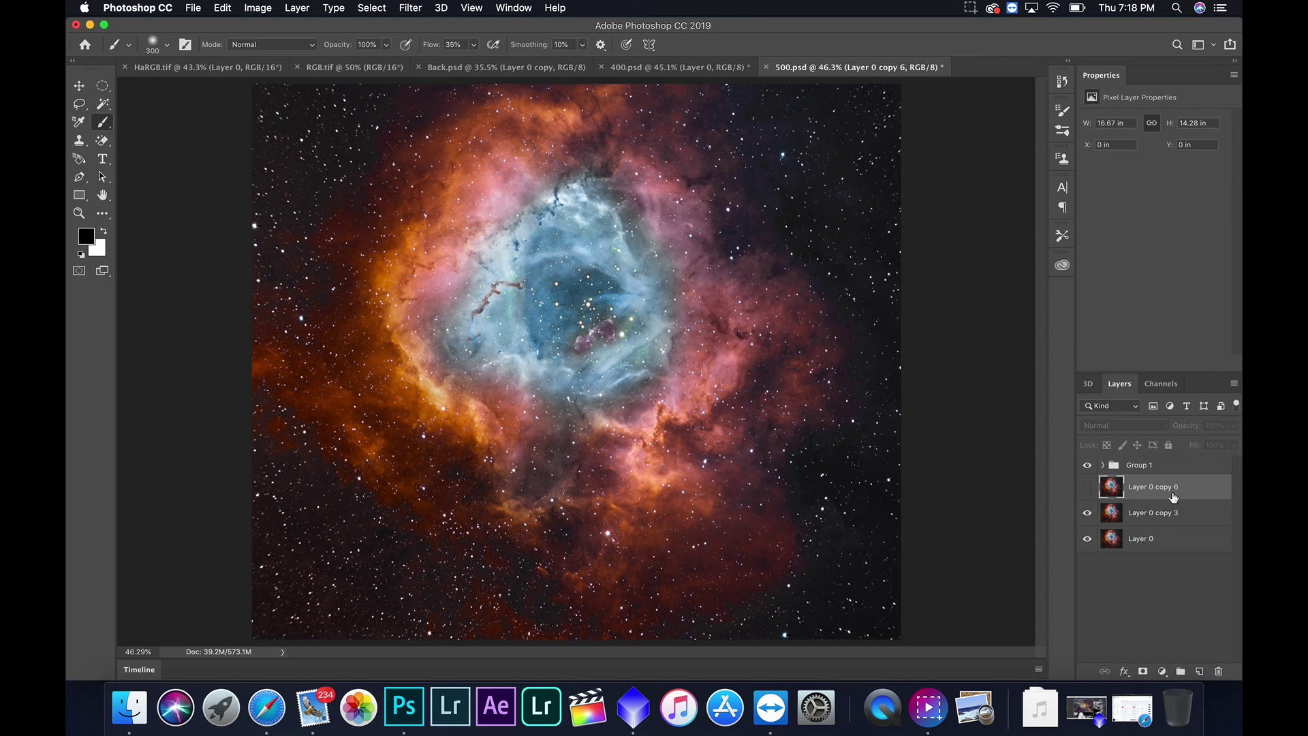
pyautogui.click(1216, 672)
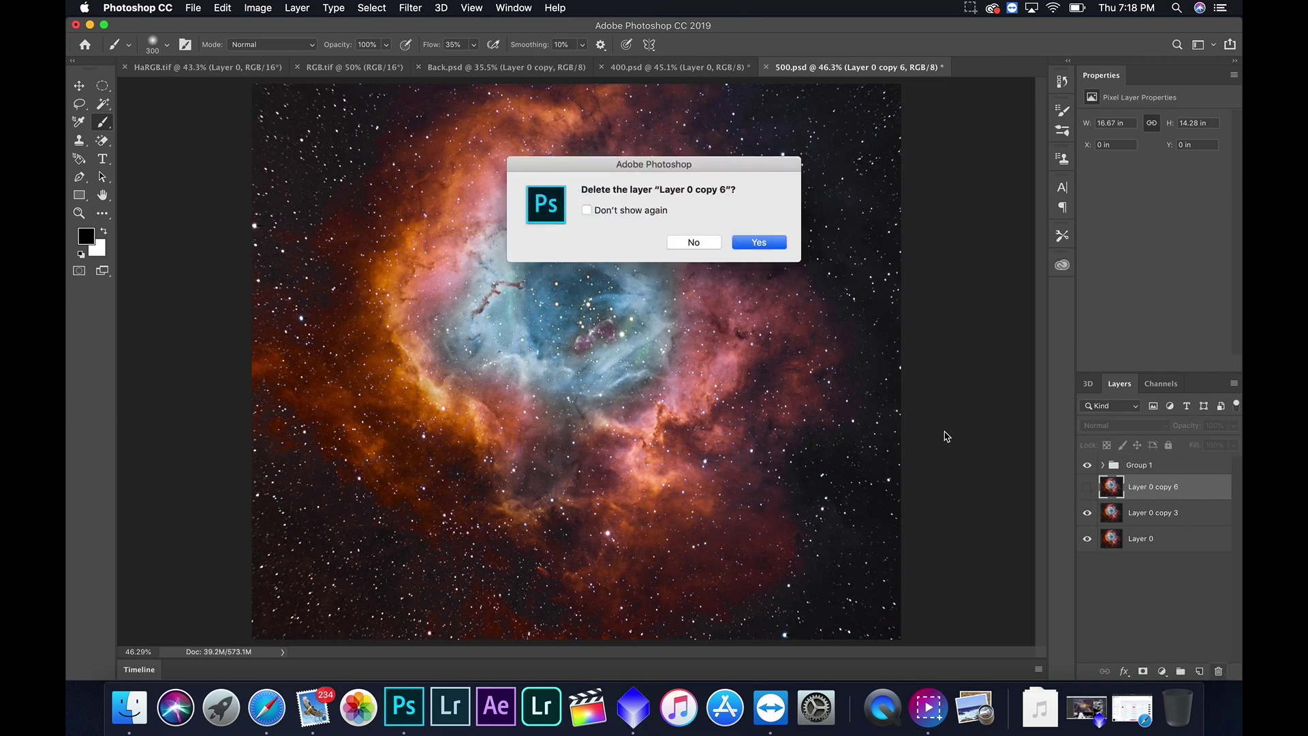
pyautogui.click(759, 250)
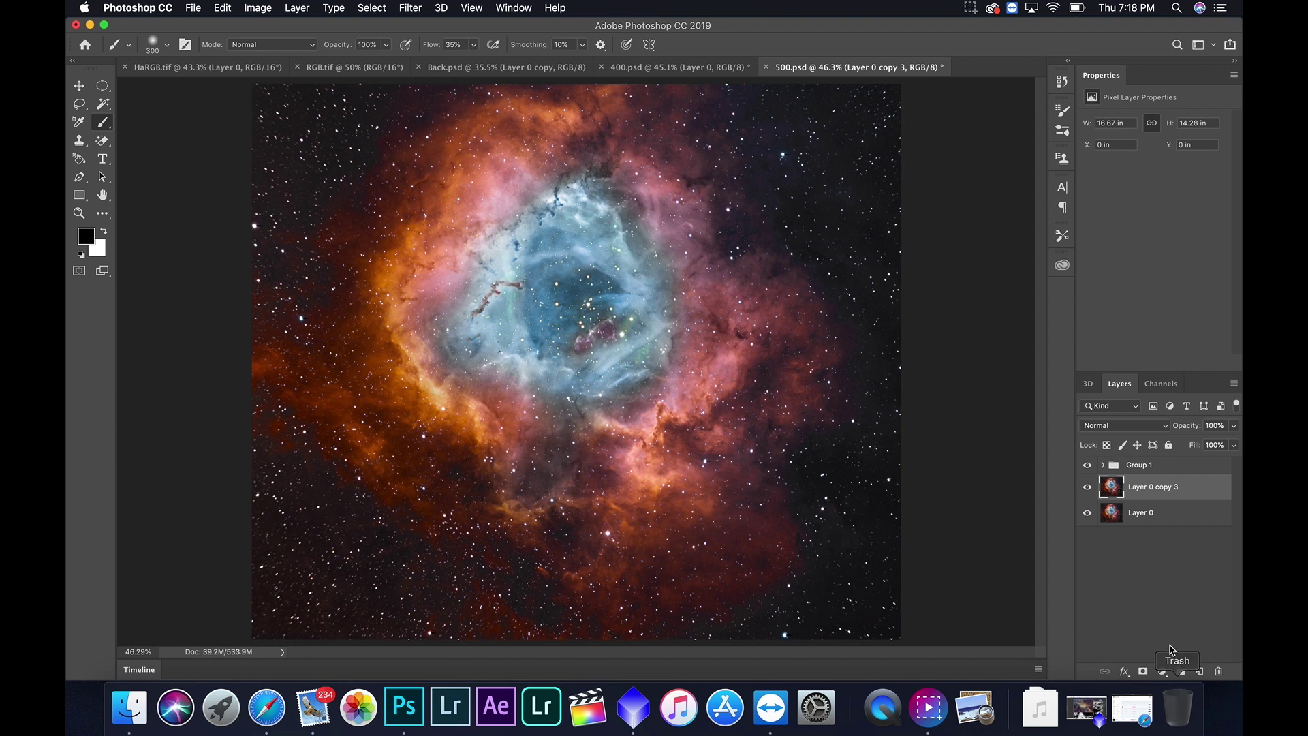
# - Add a layer mask to Layer 0 copy 3 and enlarge the soft brush to 700 px
pyautogui.click(1144, 672)
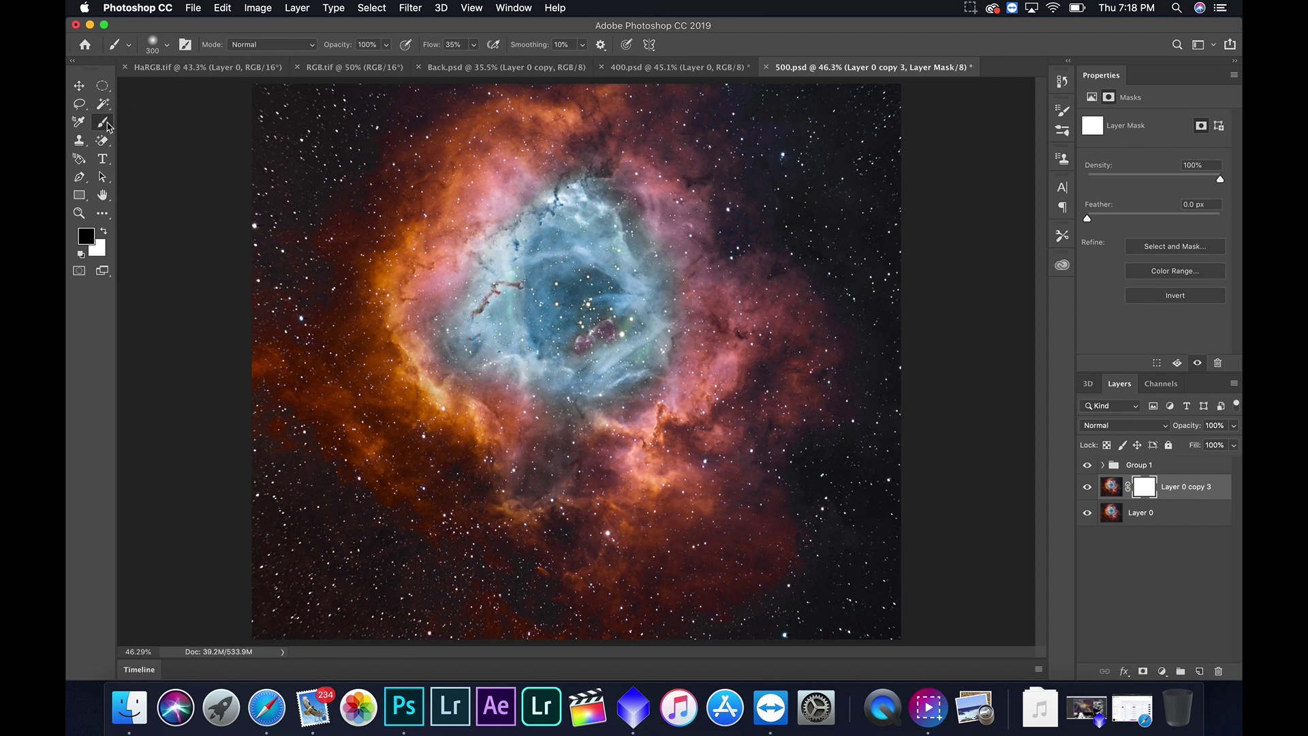
pyautogui.click(167, 45)
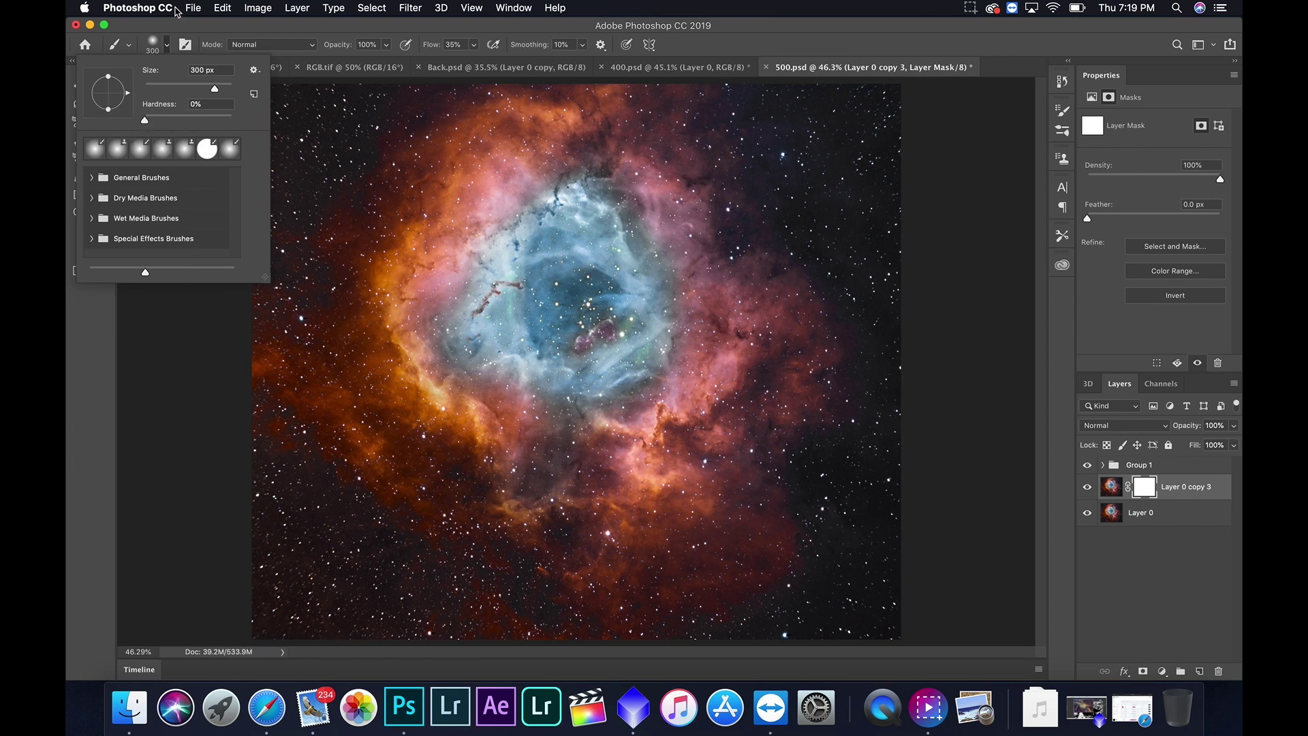
pyautogui.click(747, 558)
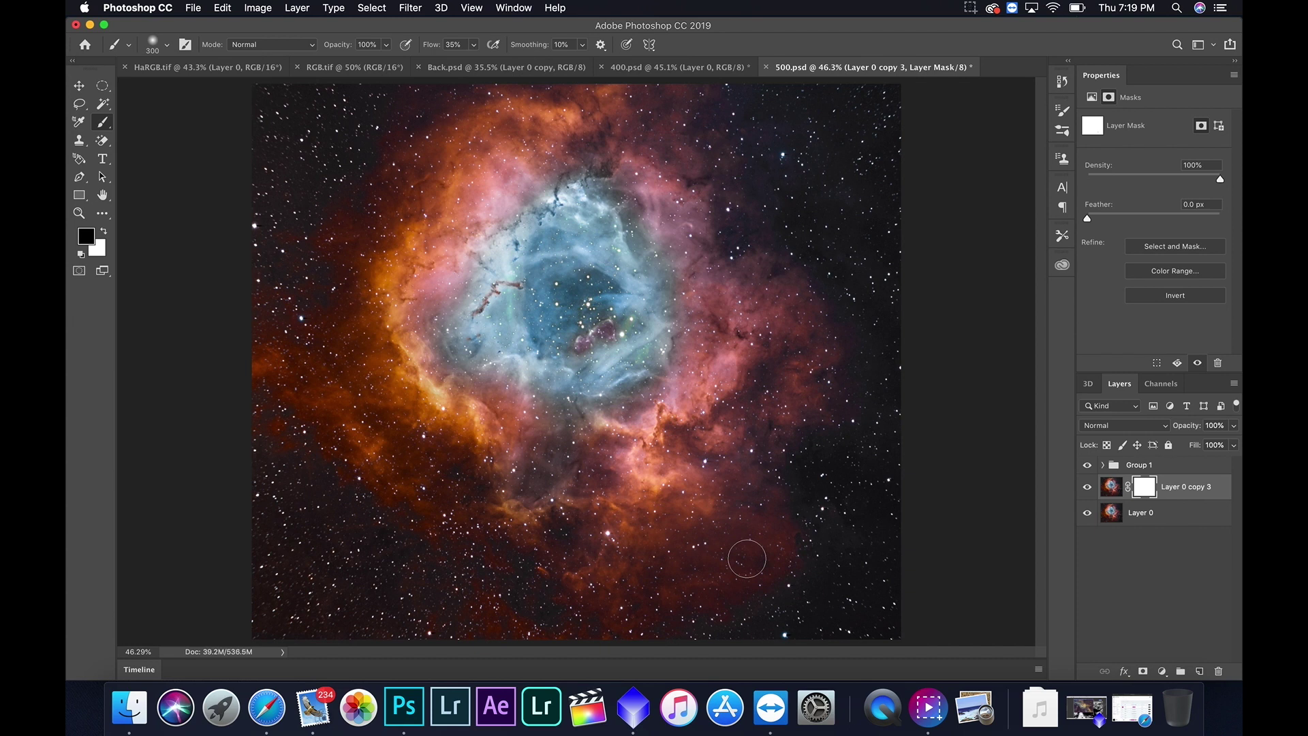
pyautogui.press(']')
pyautogui.press(']')
pyautogui.press(']')
pyautogui.press(']')
# - Hide Layer 0 and paint black on the Layer 0 copy 3 mask, leaving only the nebula's curved orange left rim
pyautogui.click(1088, 513)
pyautogui.moveTo(784, 579)
pyautogui.mouseDown()
pyautogui.moveTo(845, 468)
pyautogui.moveTo(894, 530)
pyautogui.moveTo(856, 451)
pyautogui.moveTo(822, 494)
pyautogui.moveTo(896, 397)
pyautogui.moveTo(857, 360)
pyautogui.moveTo(875, 343)
pyautogui.moveTo(872, 312)
pyautogui.moveTo(824, 325)
pyautogui.moveTo(794, 257)
pyautogui.moveTo(769, 253)
pyautogui.moveTo(777, 132)
pyautogui.moveTo(762, 115)
pyautogui.moveTo(716, 132)
pyautogui.moveTo(725, 176)
pyautogui.moveTo(718, 138)
pyautogui.moveTo(864, 117)
pyautogui.moveTo(868, 186)
pyautogui.moveTo(883, 124)
pyautogui.moveTo(787, 114)
pyautogui.moveTo(827, 65)
pyautogui.moveTo(723, 216)
pyautogui.moveTo(769, 331)
pyautogui.moveTo(744, 440)
pyautogui.moveTo(729, 359)
pyautogui.moveTo(695, 416)
pyautogui.moveTo(700, 342)
pyautogui.moveTo(678, 406)
pyautogui.moveTo(648, 313)
pyautogui.moveTo(635, 372)
pyautogui.moveTo(620, 286)
pyautogui.moveTo(705, 91)
pyautogui.moveTo(675, 145)
pyautogui.moveTo(655, 562)
pyautogui.moveTo(675, 609)
pyautogui.moveTo(711, 538)
pyautogui.moveTo(759, 578)
pyautogui.mouseUp()
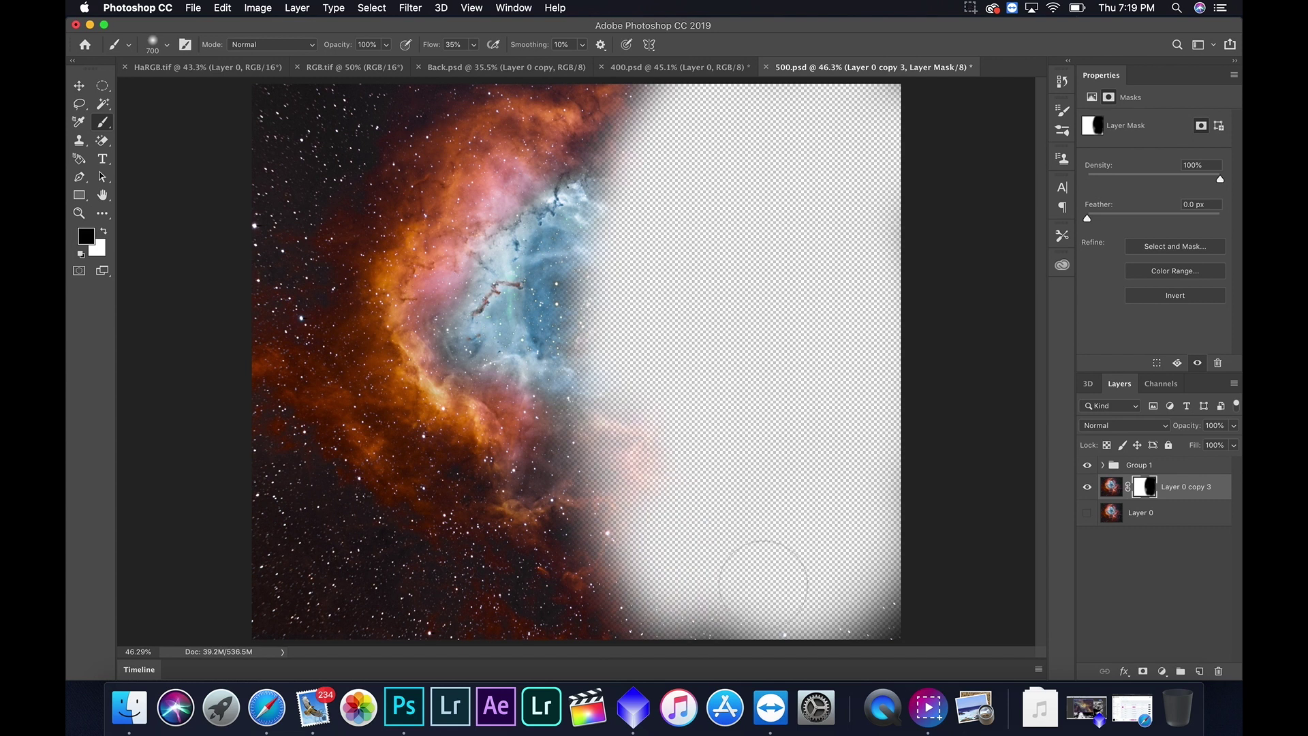
pyautogui.moveTo(880, 595)
pyautogui.mouseDown()
pyautogui.moveTo(897, 617)
pyautogui.moveTo(639, 664)
pyautogui.moveTo(691, 664)
pyautogui.moveTo(812, 633)
pyautogui.moveTo(548, 637)
pyautogui.moveTo(162, 603)
pyautogui.moveTo(171, 566)
pyautogui.moveTo(205, 548)
pyautogui.moveTo(190, 525)
pyautogui.moveTo(210, 443)
pyautogui.moveTo(253, 486)
pyautogui.moveTo(264, 471)
pyautogui.moveTo(335, 527)
pyautogui.moveTo(413, 563)
pyautogui.moveTo(497, 583)
pyautogui.moveTo(616, 577)
pyautogui.moveTo(660, 551)
pyautogui.moveTo(492, 574)
pyautogui.moveTo(372, 556)
pyautogui.moveTo(284, 475)
pyautogui.moveTo(499, 530)
pyautogui.moveTo(642, 530)
pyautogui.moveTo(379, 563)
pyautogui.mouseUp()
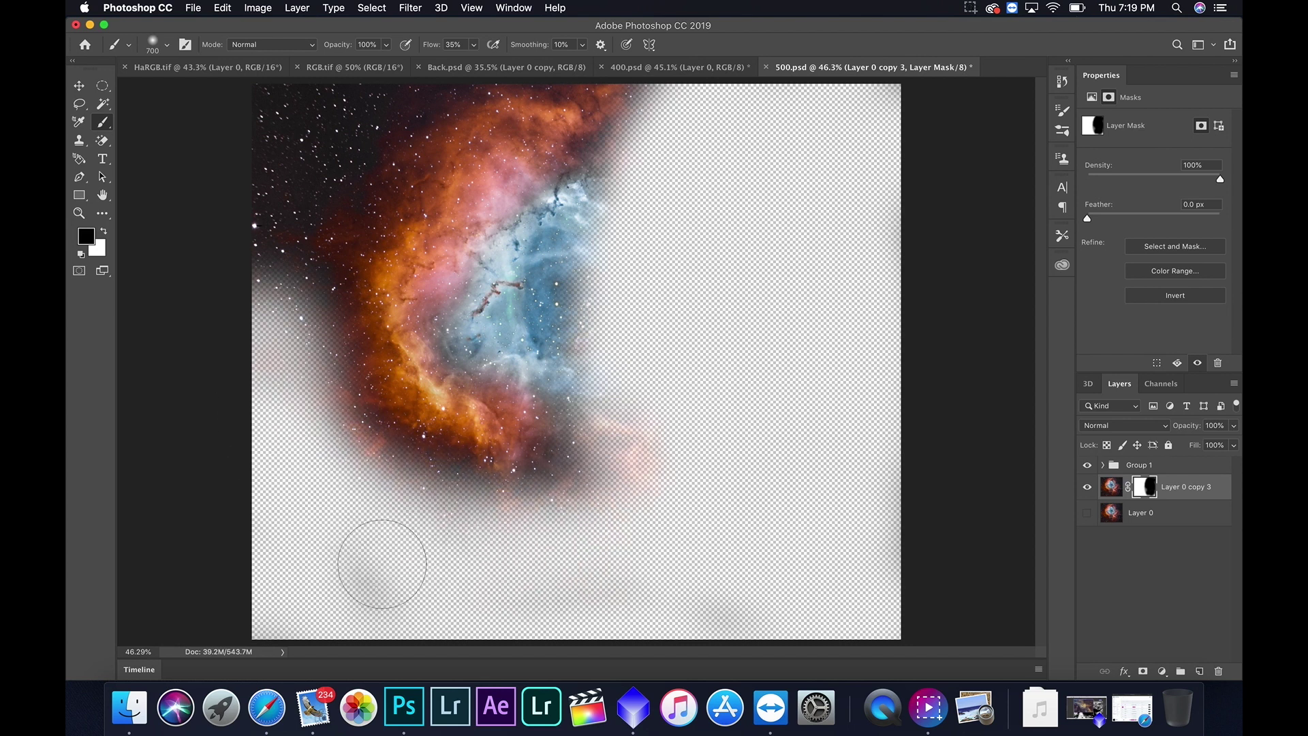
pyautogui.moveTo(233, 205)
pyautogui.mouseDown()
pyautogui.moveTo(246, 324)
pyautogui.moveTo(284, 179)
pyautogui.moveTo(333, 136)
pyautogui.moveTo(304, 204)
pyautogui.moveTo(405, 99)
pyautogui.moveTo(296, 175)
pyautogui.moveTo(286, 358)
pyautogui.moveTo(358, 110)
pyautogui.moveTo(258, 186)
pyautogui.moveTo(285, 88)
pyautogui.moveTo(401, 66)
pyautogui.moveTo(354, 83)
pyautogui.moveTo(275, 181)
pyautogui.moveTo(271, 309)
pyautogui.moveTo(295, 400)
pyautogui.moveTo(342, 468)
pyautogui.moveTo(277, 324)
pyautogui.moveTo(316, 207)
pyautogui.moveTo(316, 298)
pyautogui.moveTo(376, 550)
pyautogui.moveTo(714, 553)
pyautogui.moveTo(611, 468)
pyautogui.moveTo(529, 359)
pyautogui.moveTo(517, 301)
pyautogui.moveTo(619, 187)
pyautogui.moveTo(588, 182)
pyautogui.moveTo(533, 269)
pyautogui.moveTo(765, 511)
pyautogui.mouseUp()
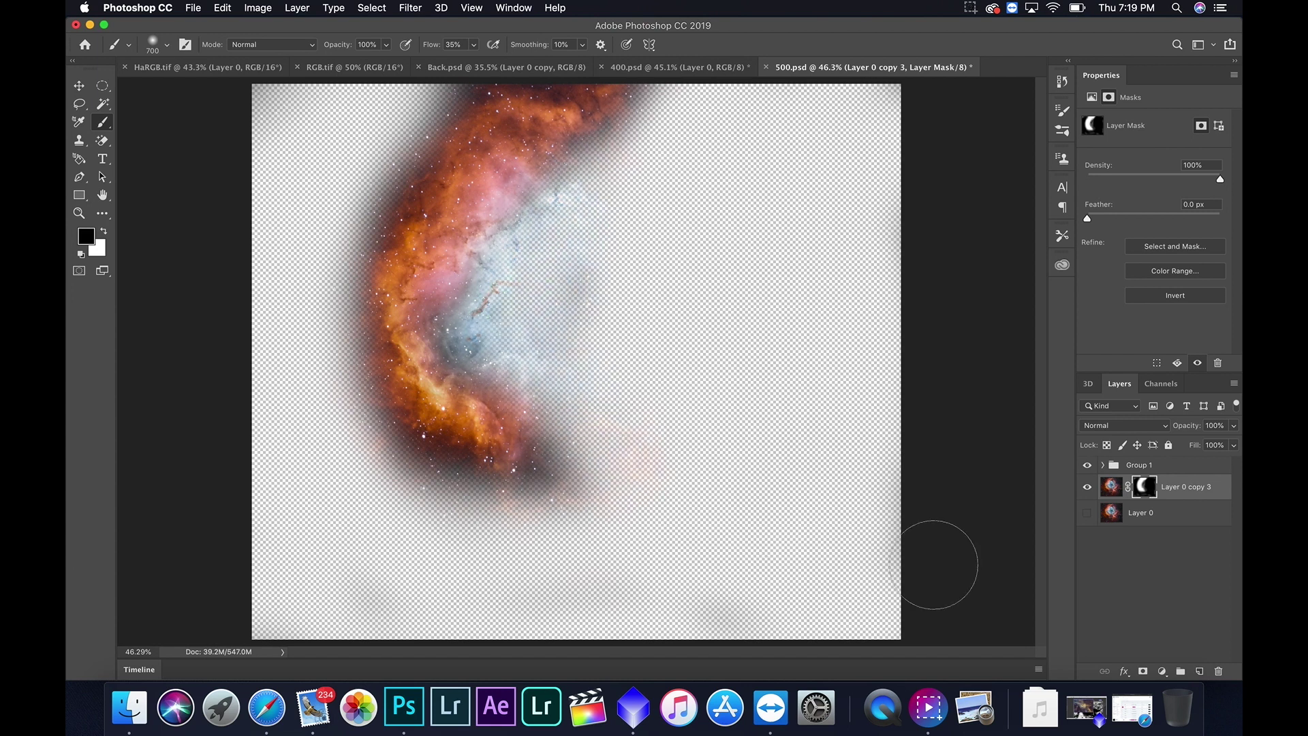
# - Hide Layer 0 copy 3, expand Group 1 and show its masked layers one by one from Layer 0 copy down to Layer 2 copy
pyautogui.click(1087, 487)
pyautogui.click(1103, 466)
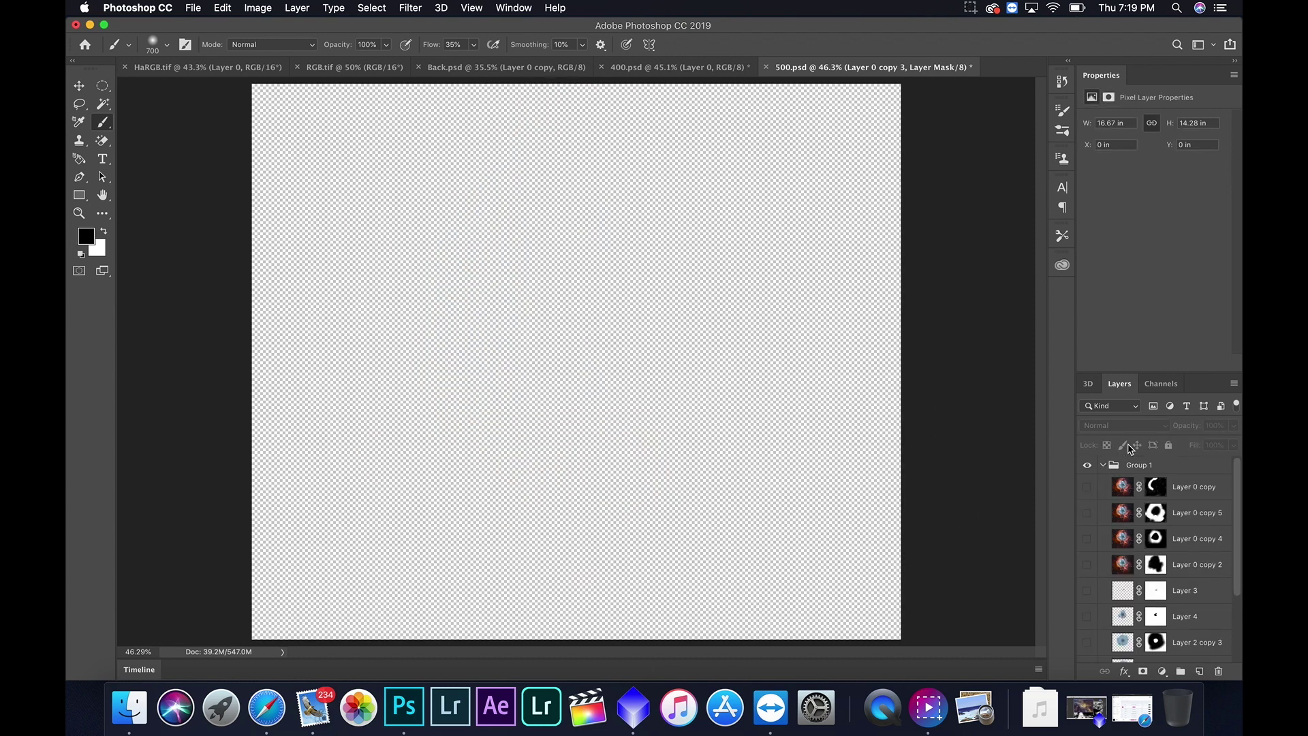
pyautogui.click(1087, 487)
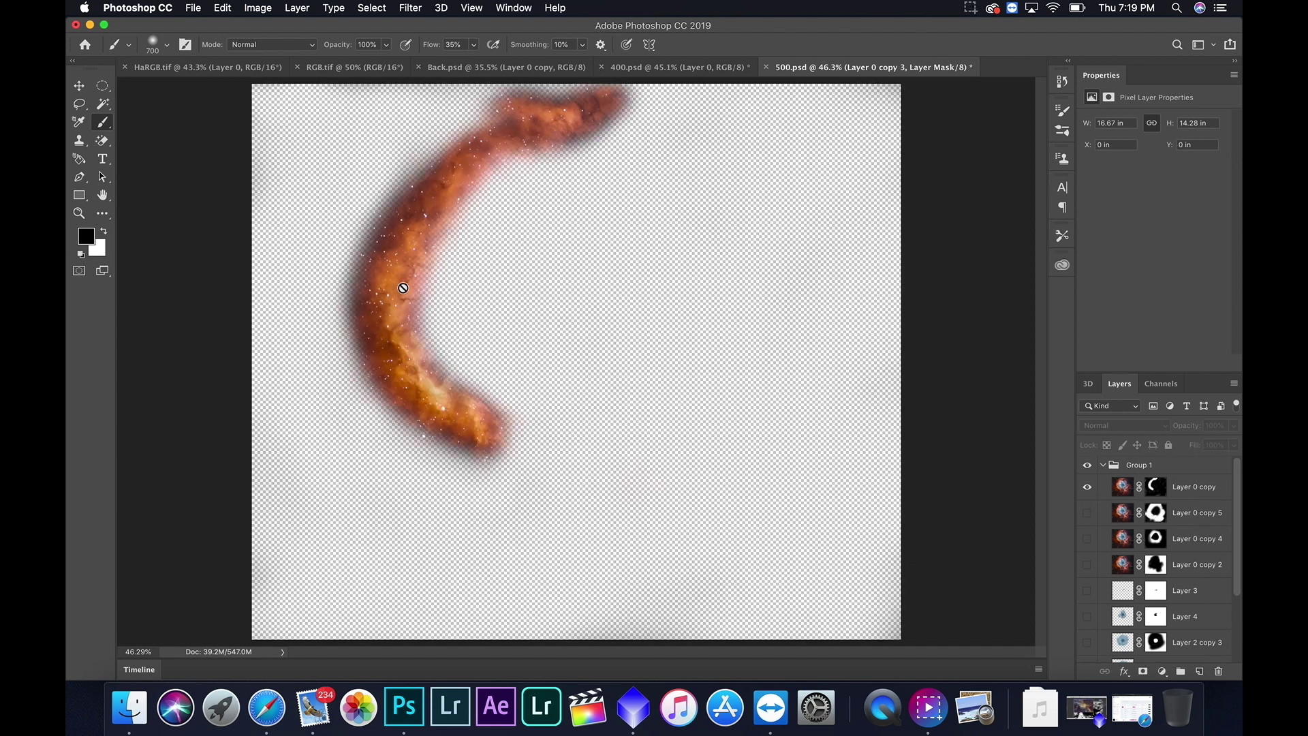
pyautogui.click(1087, 513)
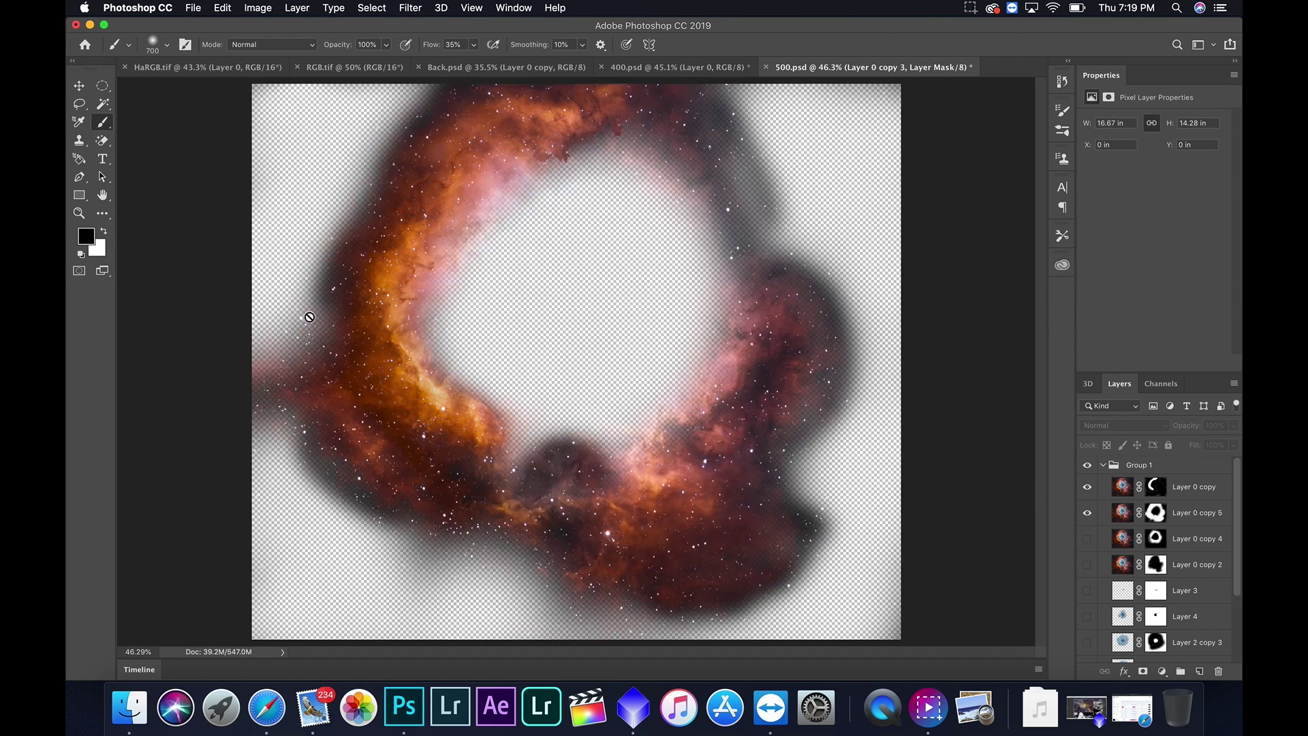
pyautogui.click(1088, 539)
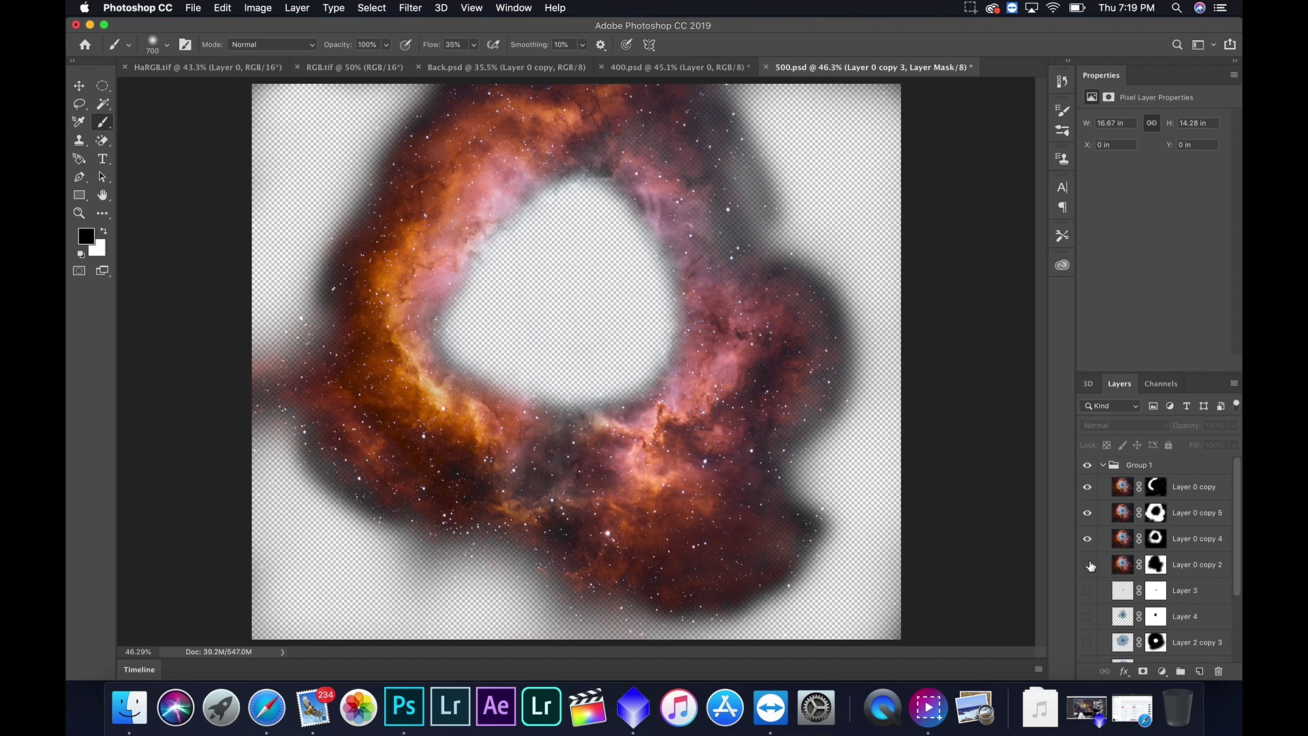
pyautogui.click(1088, 565)
pyautogui.click(1088, 590)
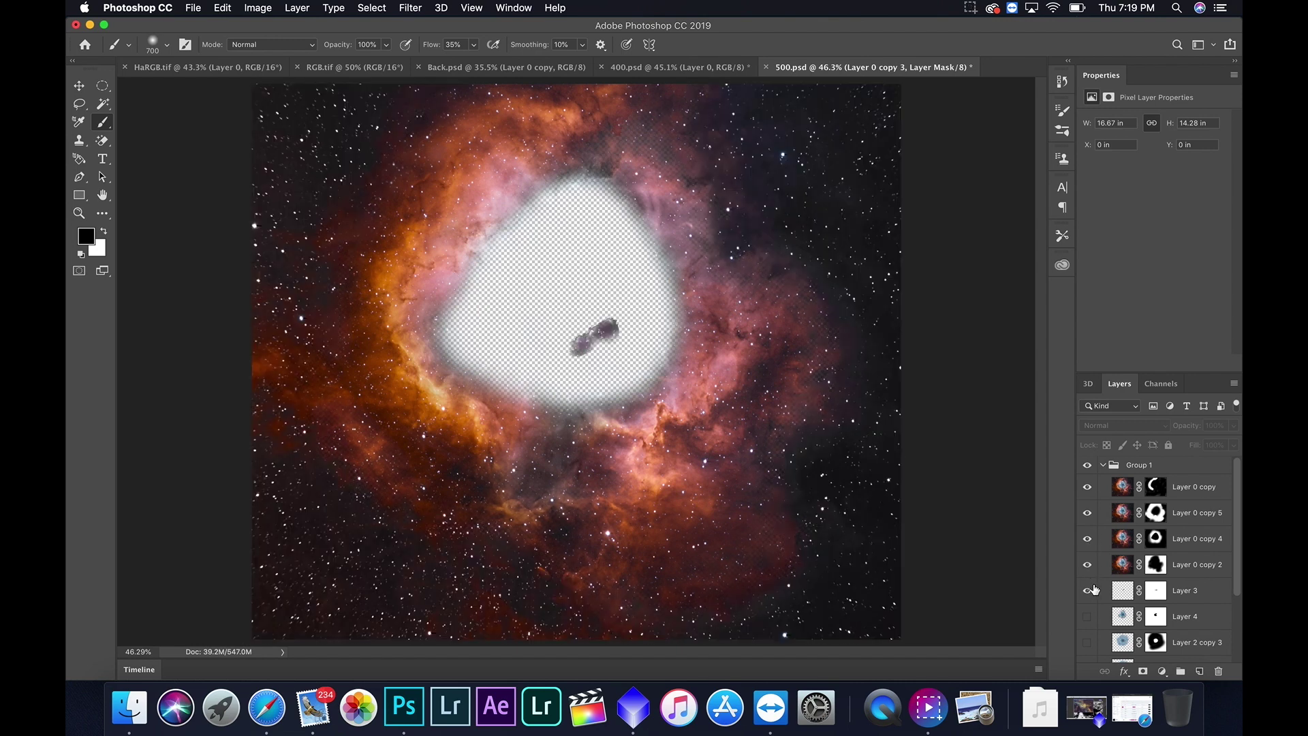
pyautogui.click(1088, 616)
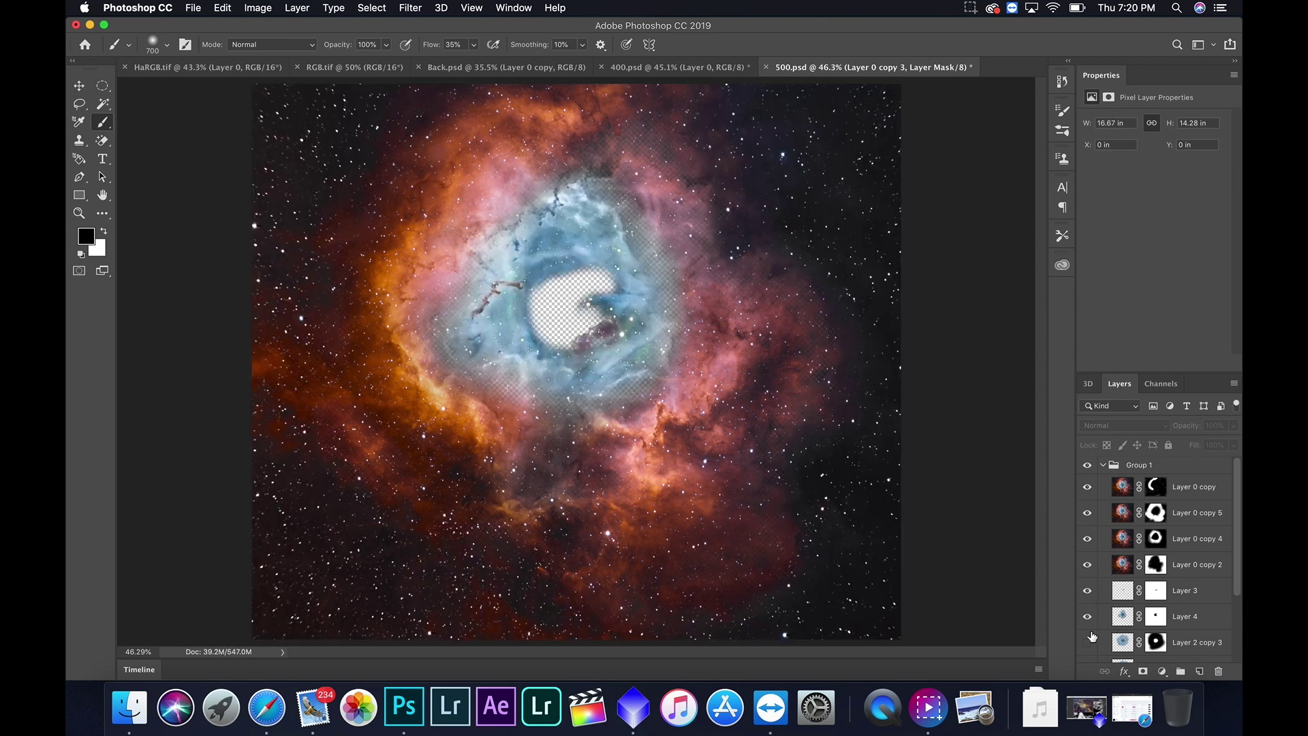
pyautogui.click(1087, 642)
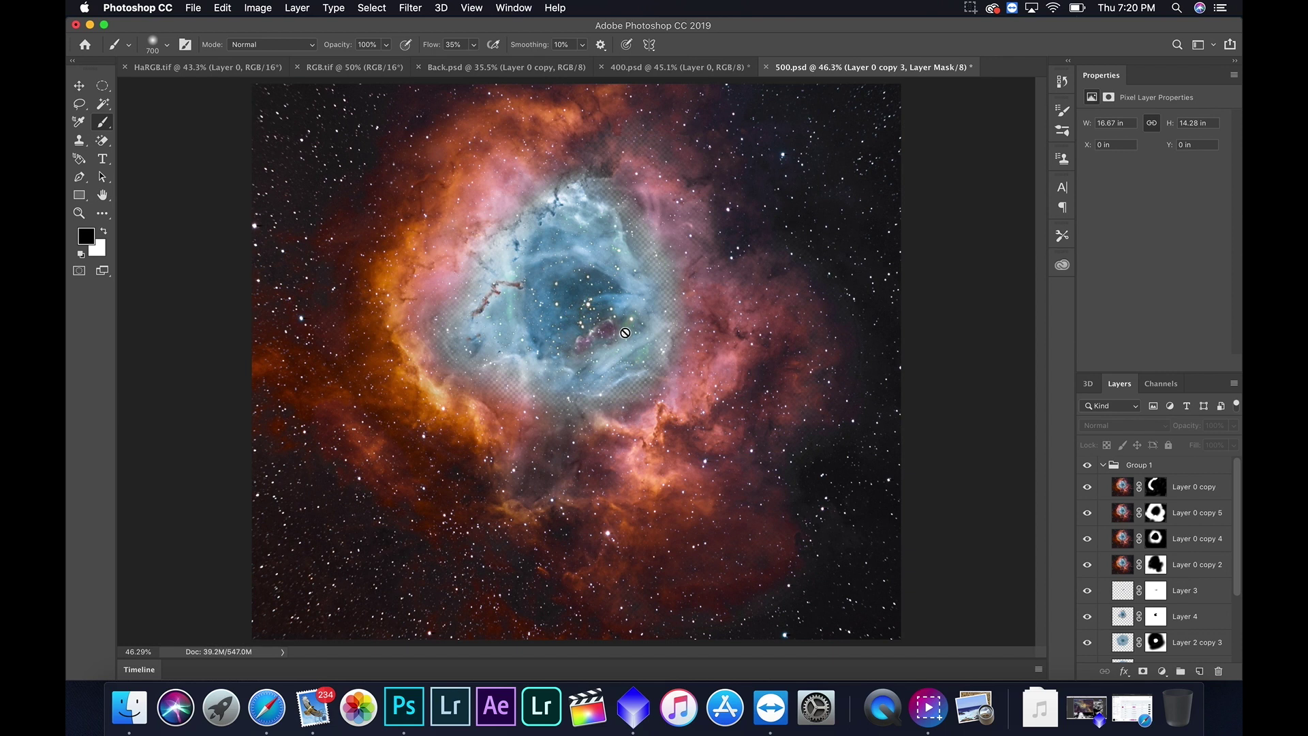
pyautogui.scroll(-3, 1182, 589)
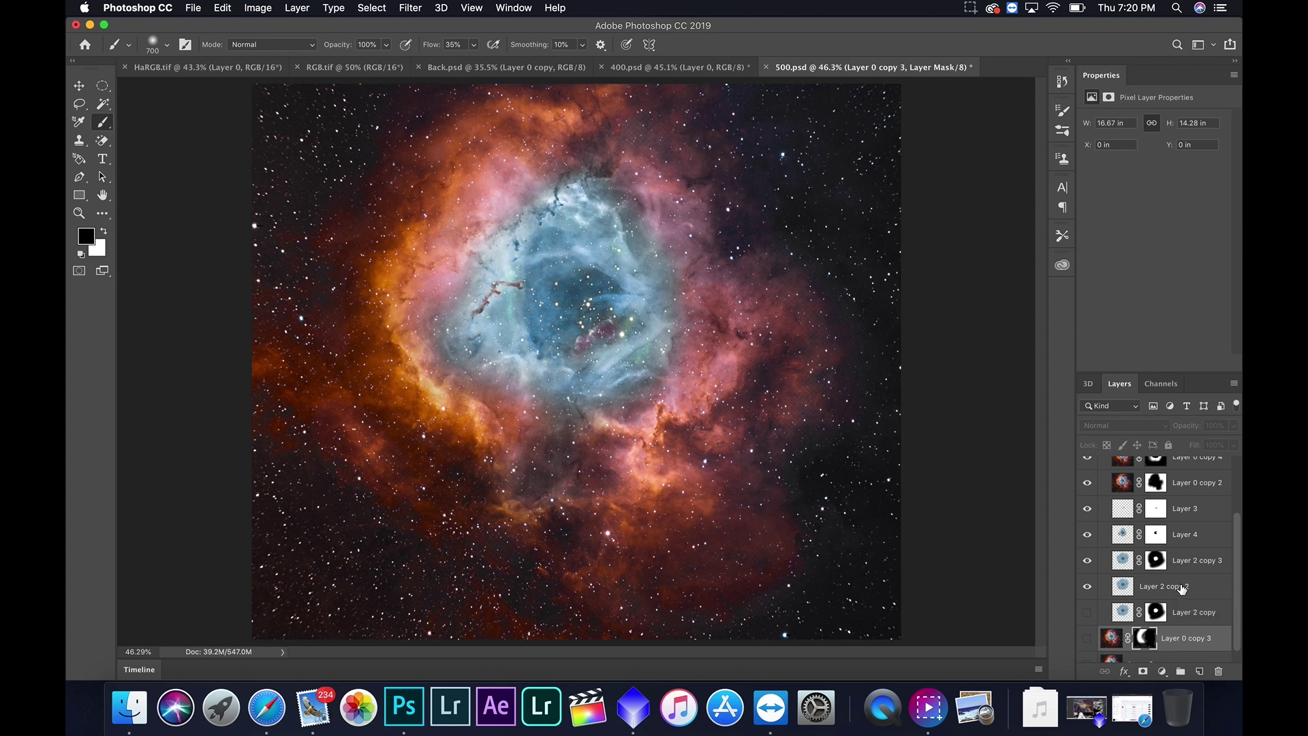
pyautogui.click(1088, 611)
# - Hide every layer in Group 1 except Layer 0 copy
pyautogui.moveTo(1087, 615); pyautogui.dragTo(1086, 470)
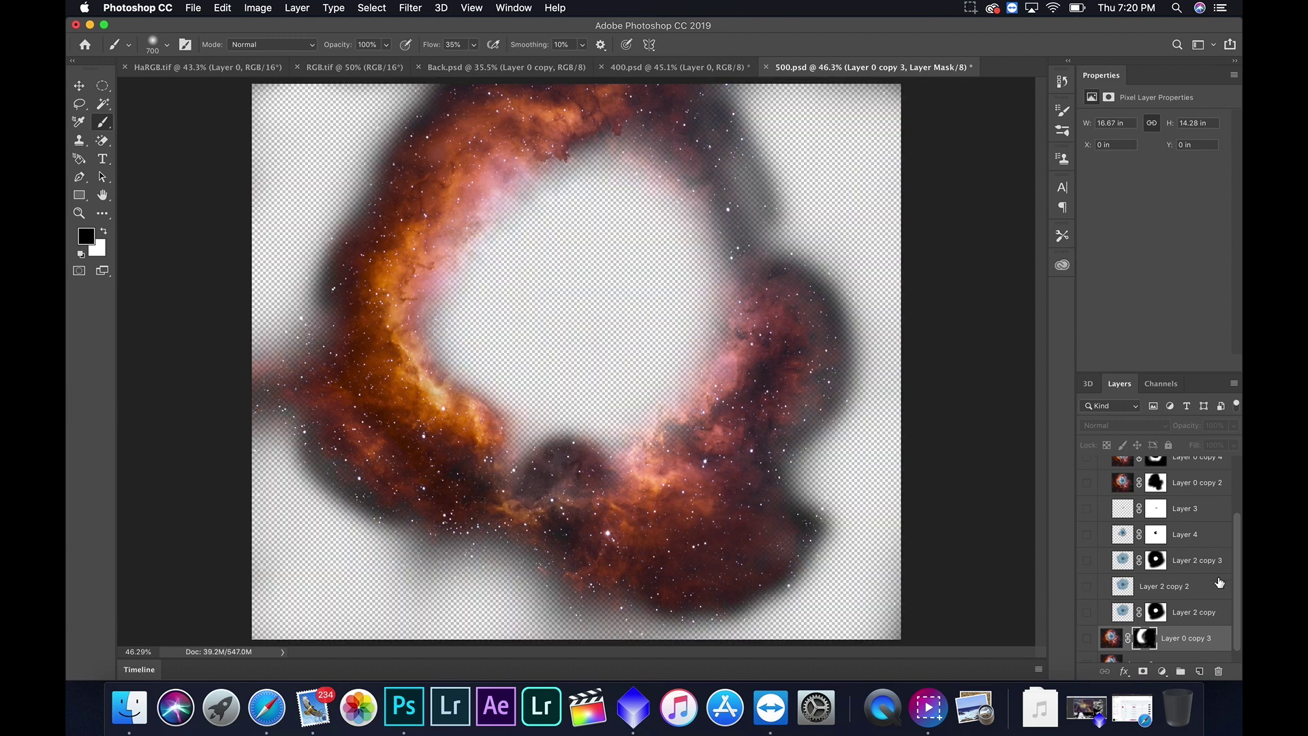
pyautogui.scroll(5, 1216, 568)
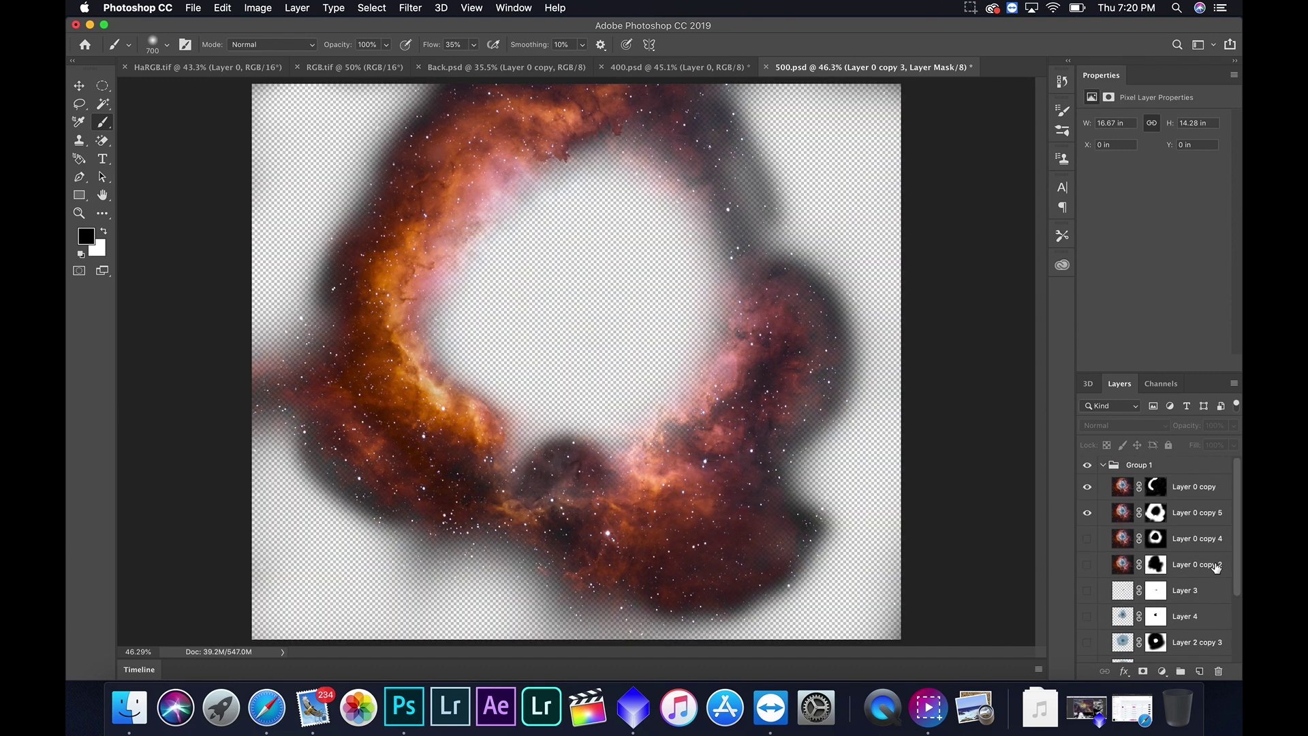
pyautogui.click(1086, 512)
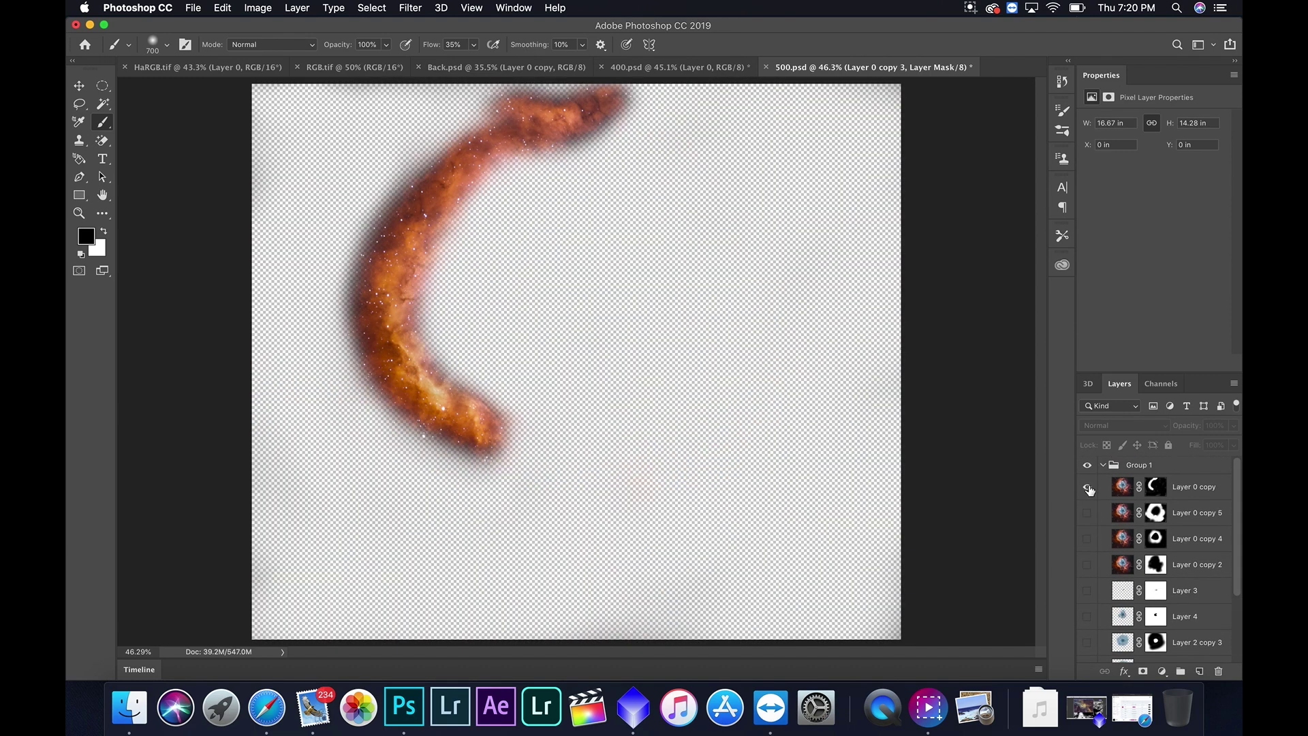
pyautogui.click(1190, 489)
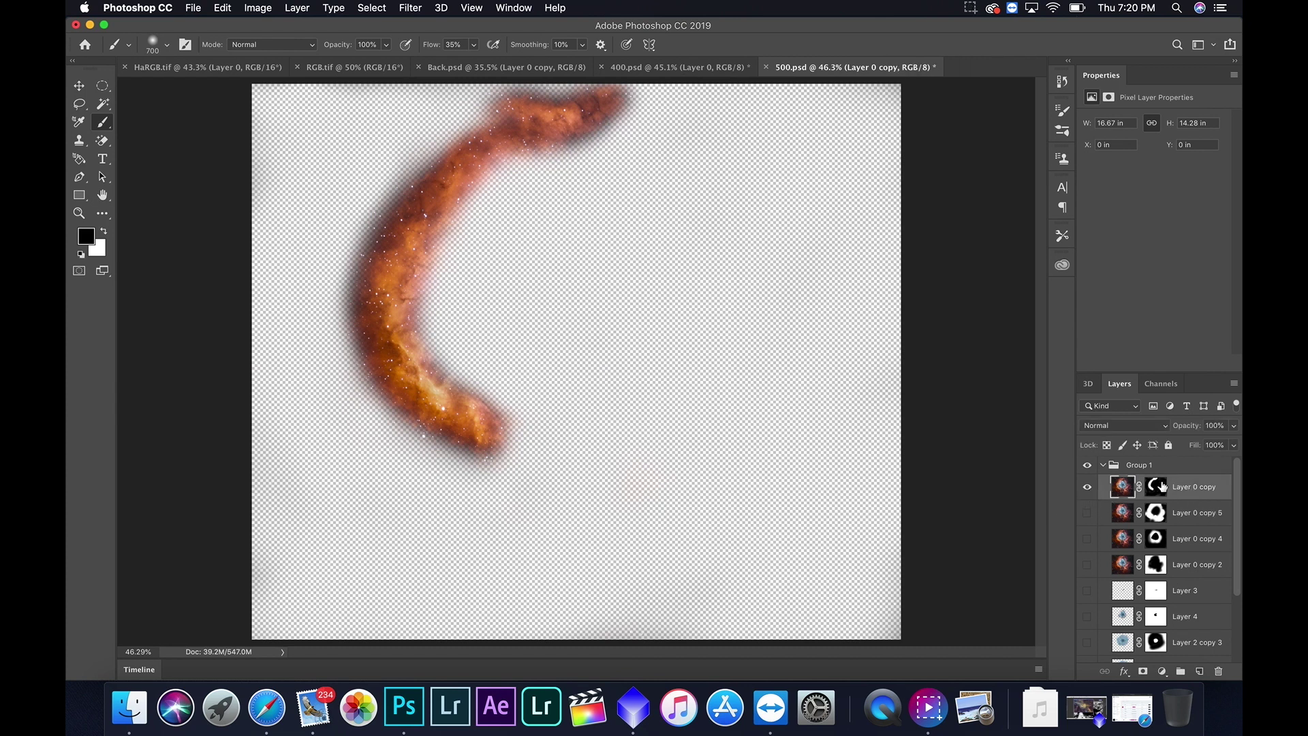
pyautogui.click(206, 12)
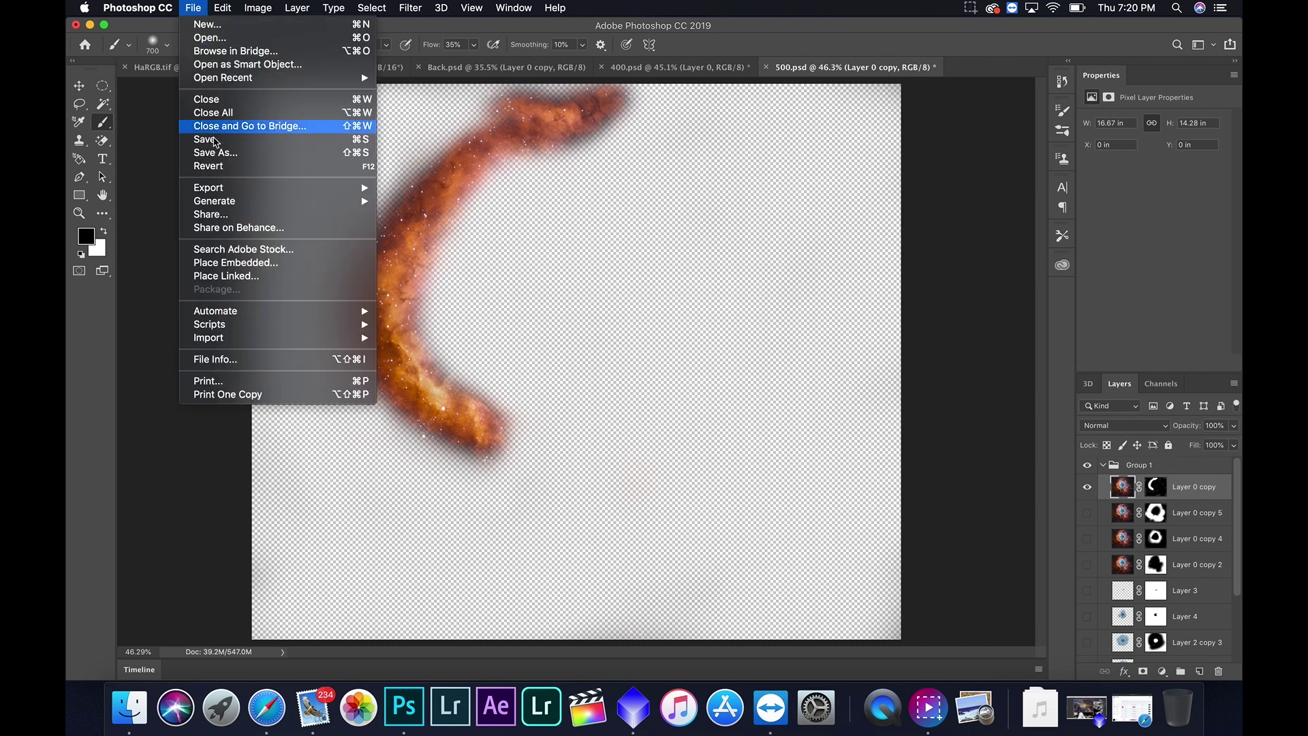
pyautogui.click(242, 157)
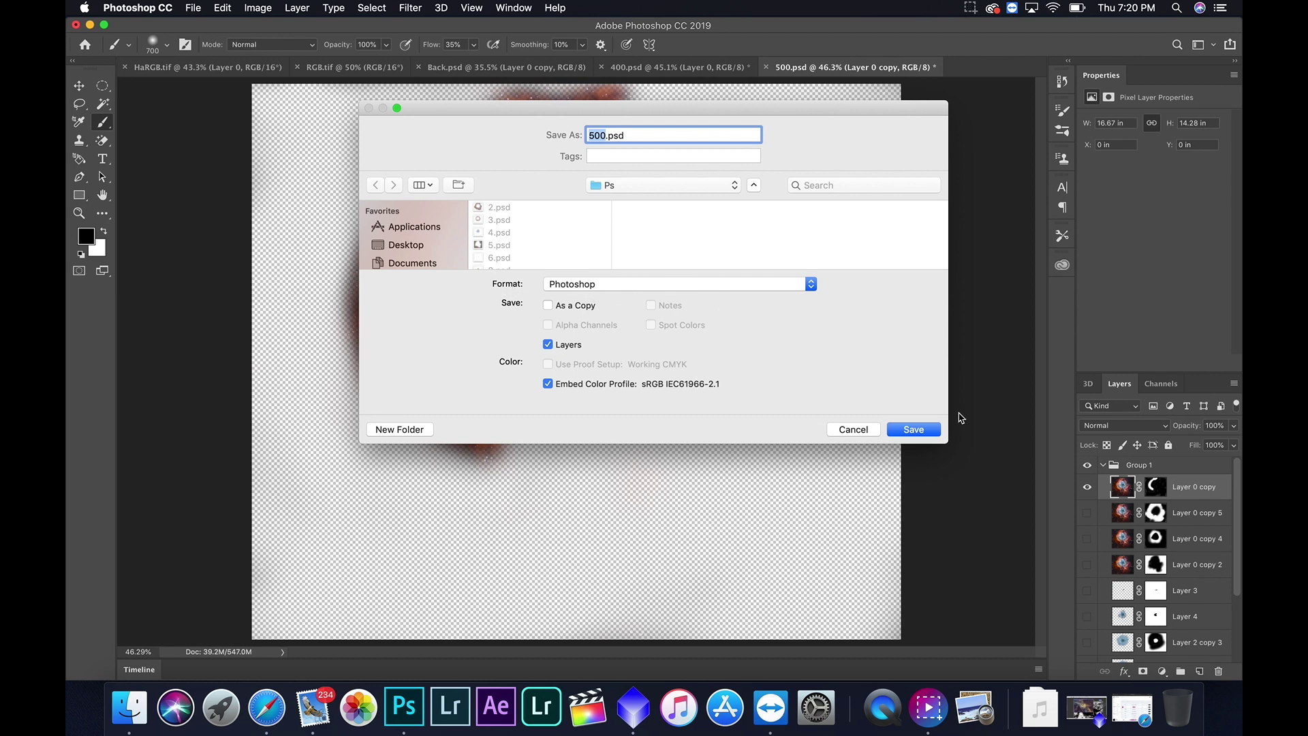
pyautogui.click(855, 431)
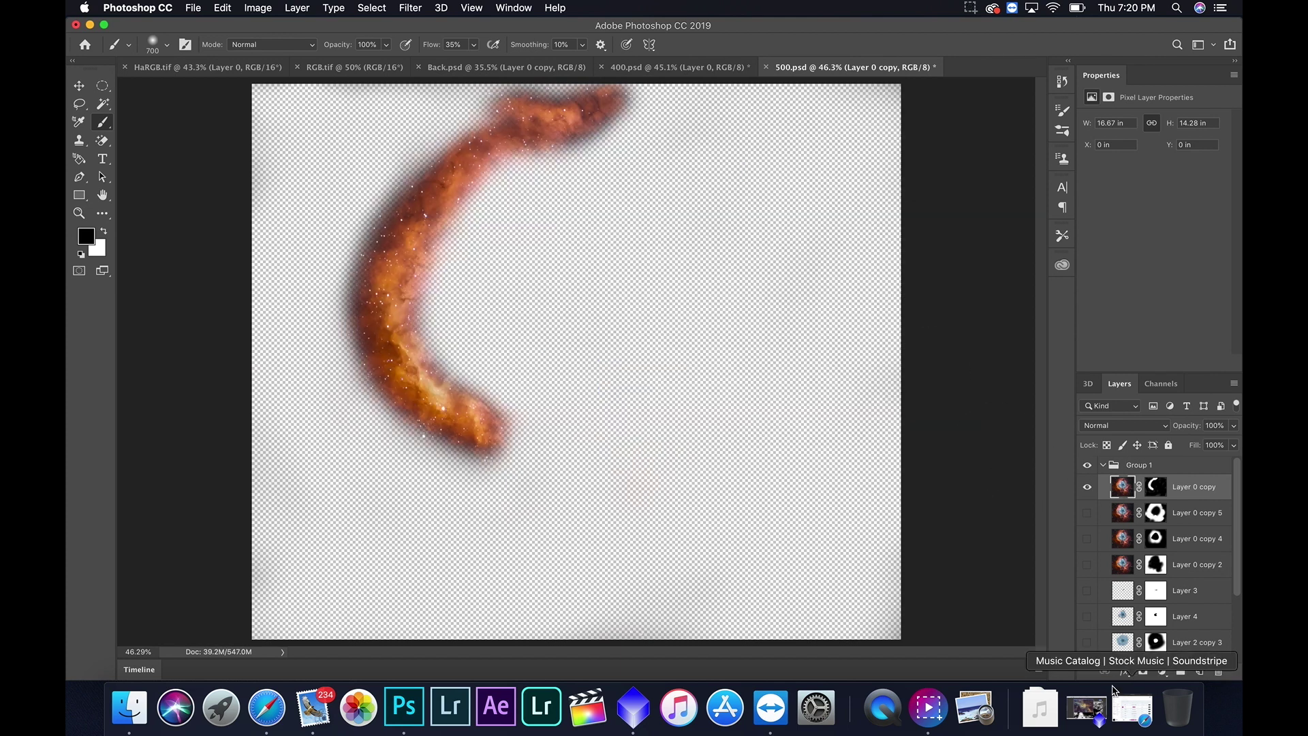
# - Hide the Layer 0 copy layer and collapse Group 1
pyautogui.click(1087, 486)
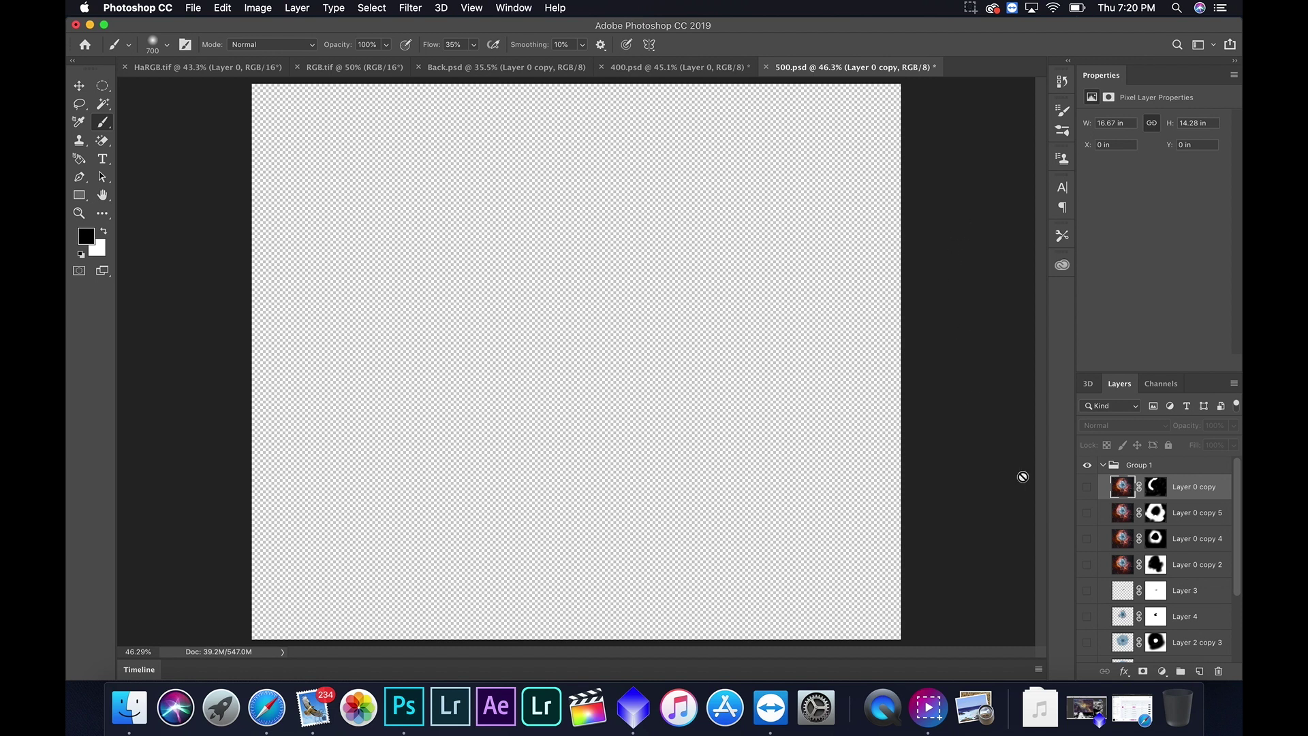
pyautogui.click(1103, 466)
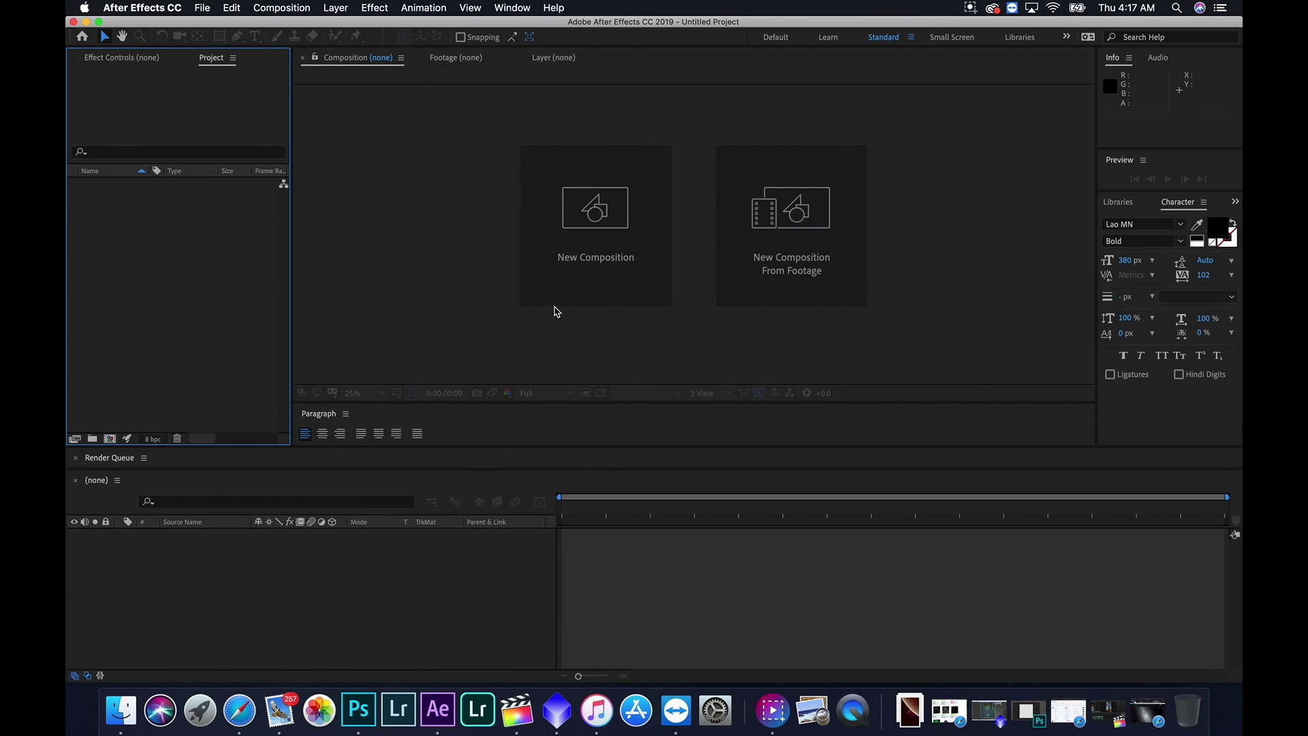
# - In After Effects, create the composition Comp 1 with the UHD 4K 29.97 preset, 3840 x 2160 px and a duration of 0;00;59;28
pyautogui.click(604, 259)
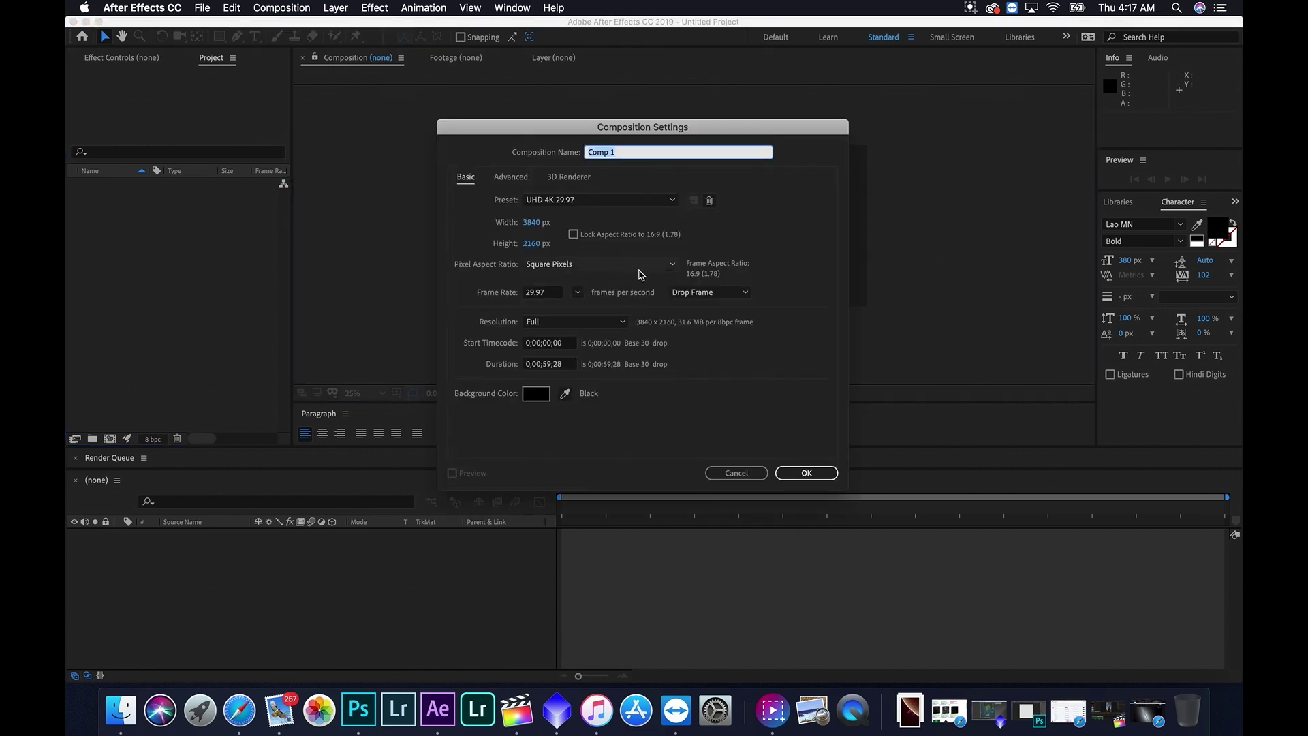
pyautogui.moveTo(675, 127); pyautogui.dragTo(658, 97)
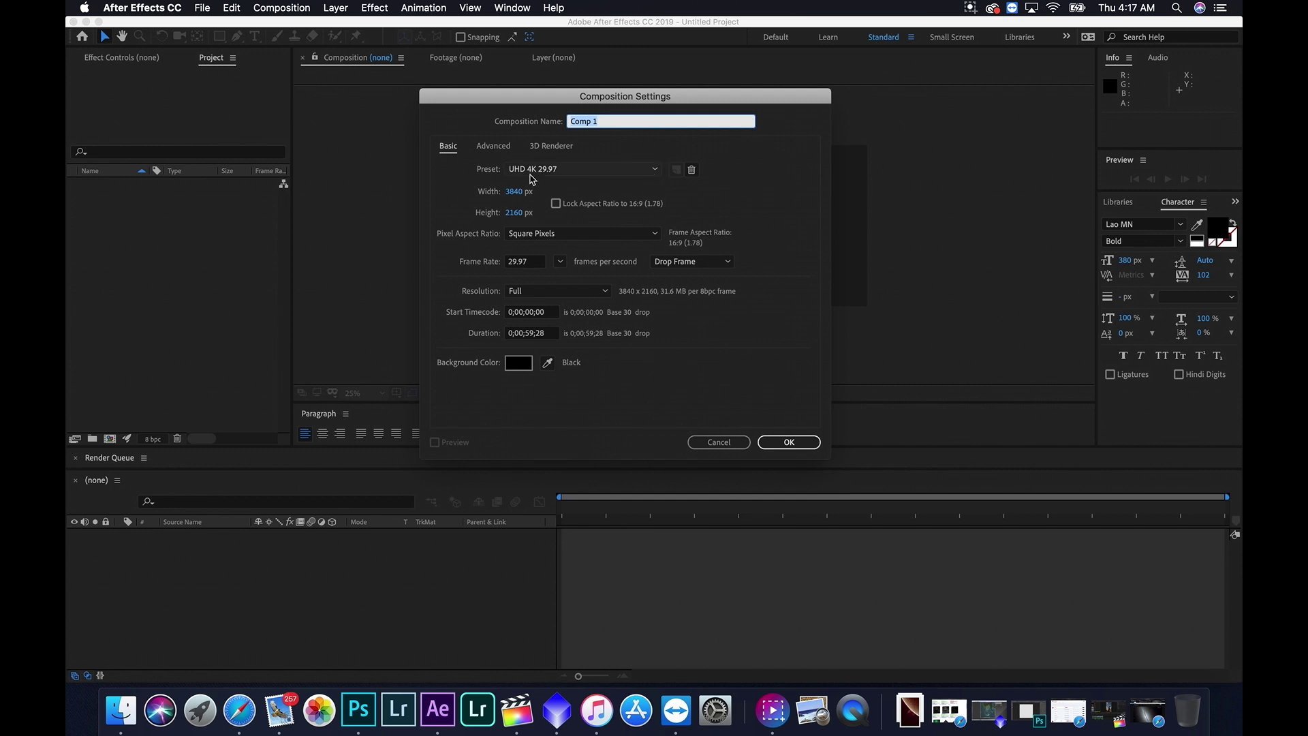
pyautogui.click(656, 169)
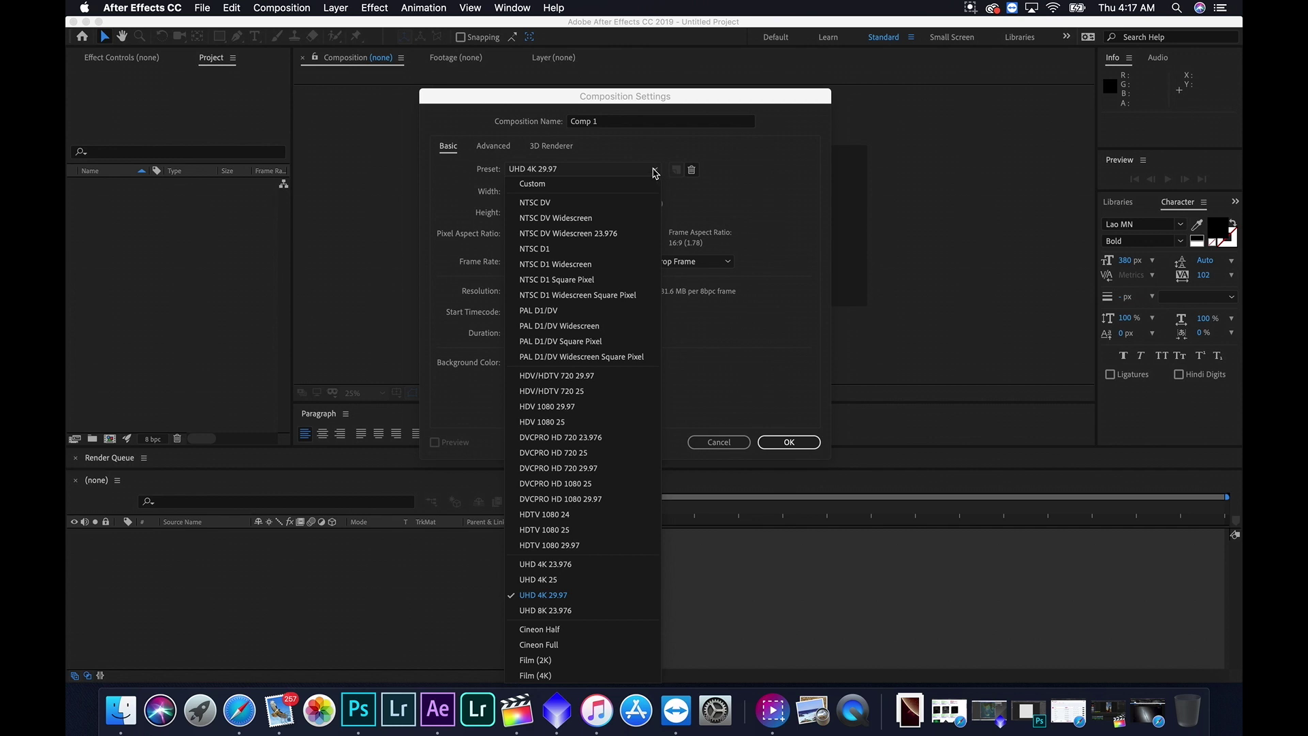
pyautogui.click(763, 402)
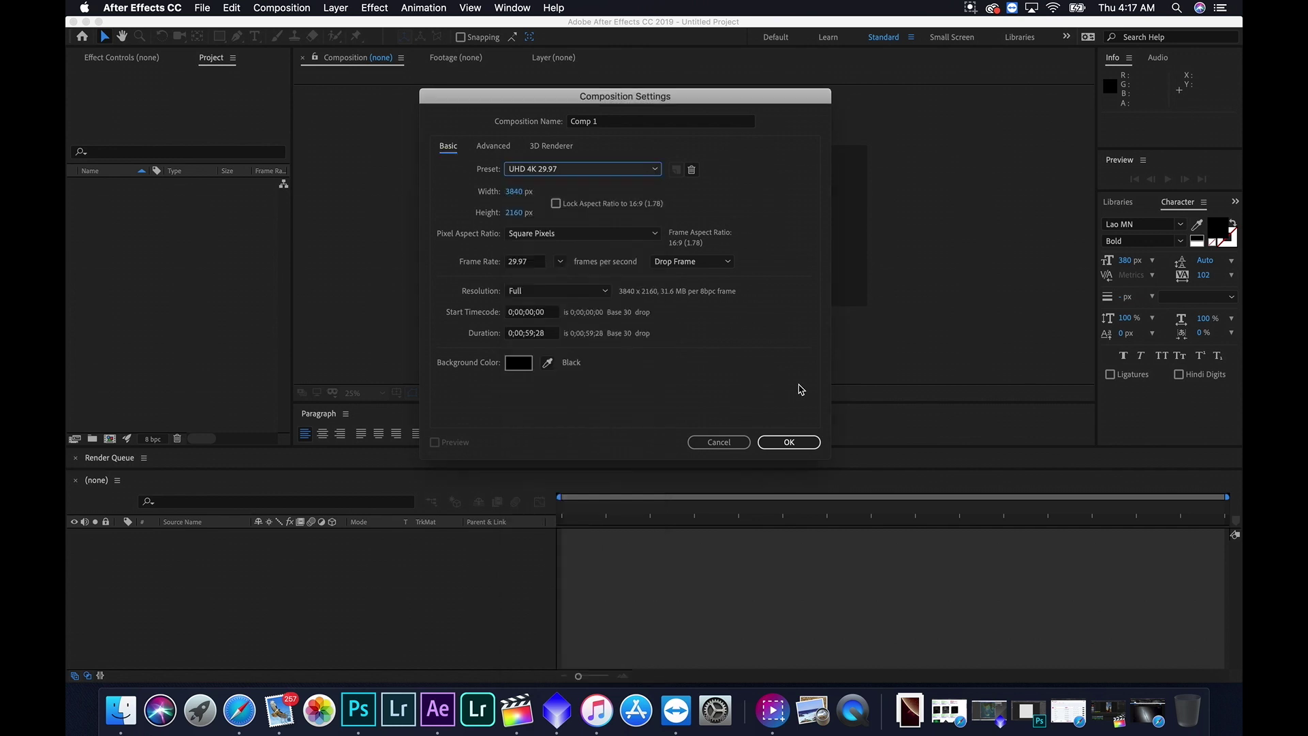
pyautogui.click(789, 442)
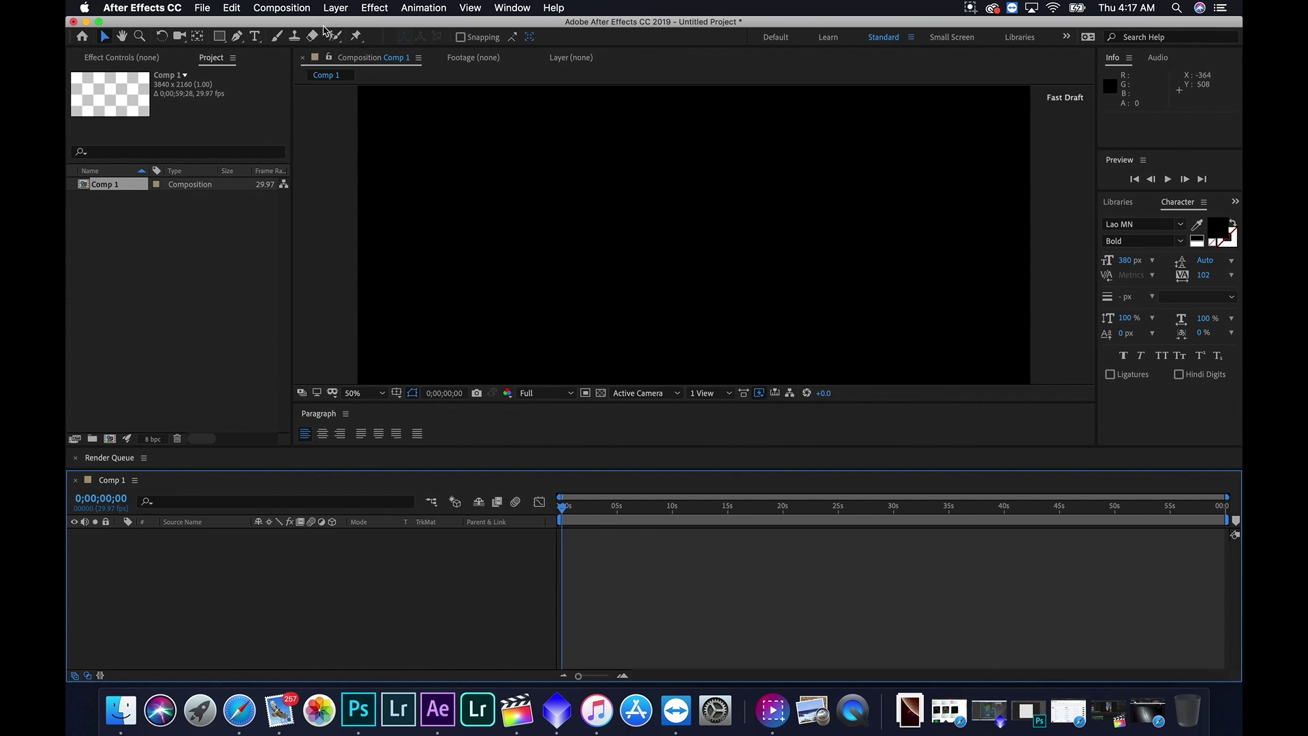
# - Add a two-node camera named Camera 1 to the composition, with the Custom preset and a 49.85 mm focal length
pyautogui.click(335, 8)
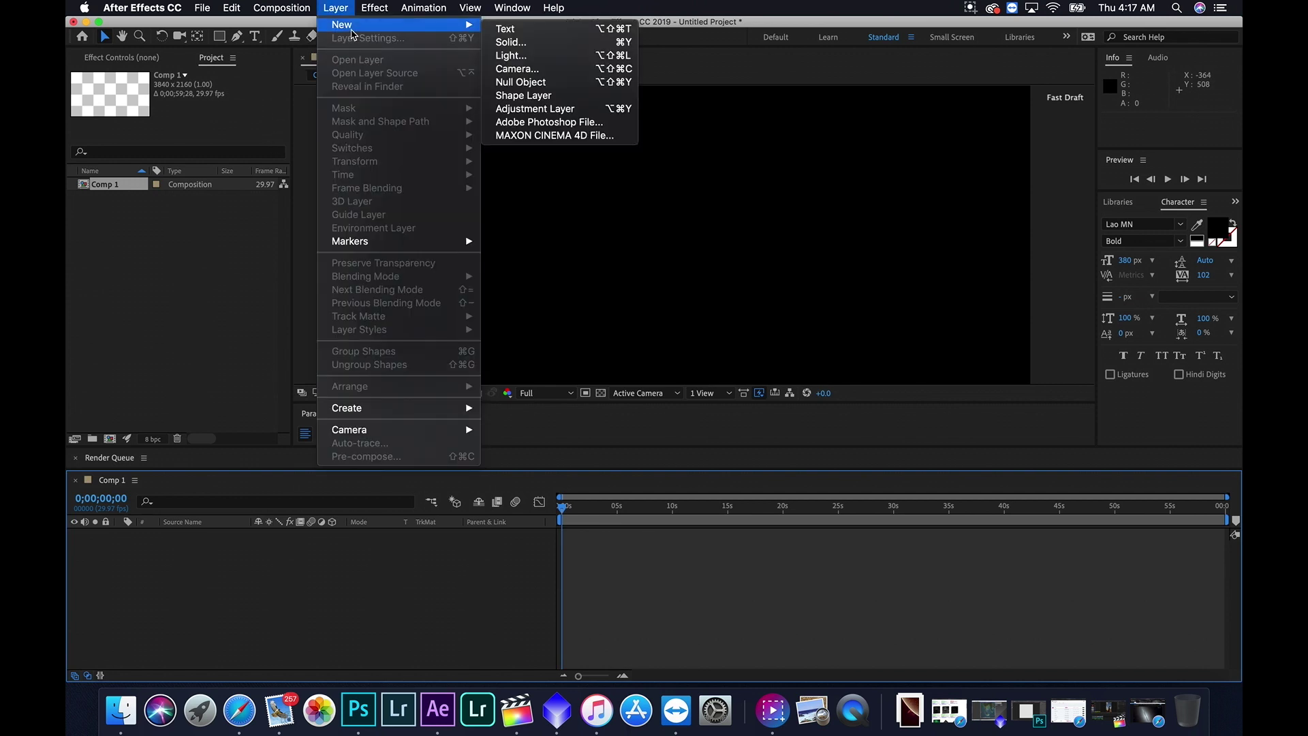
pyautogui.moveTo(450, 29)
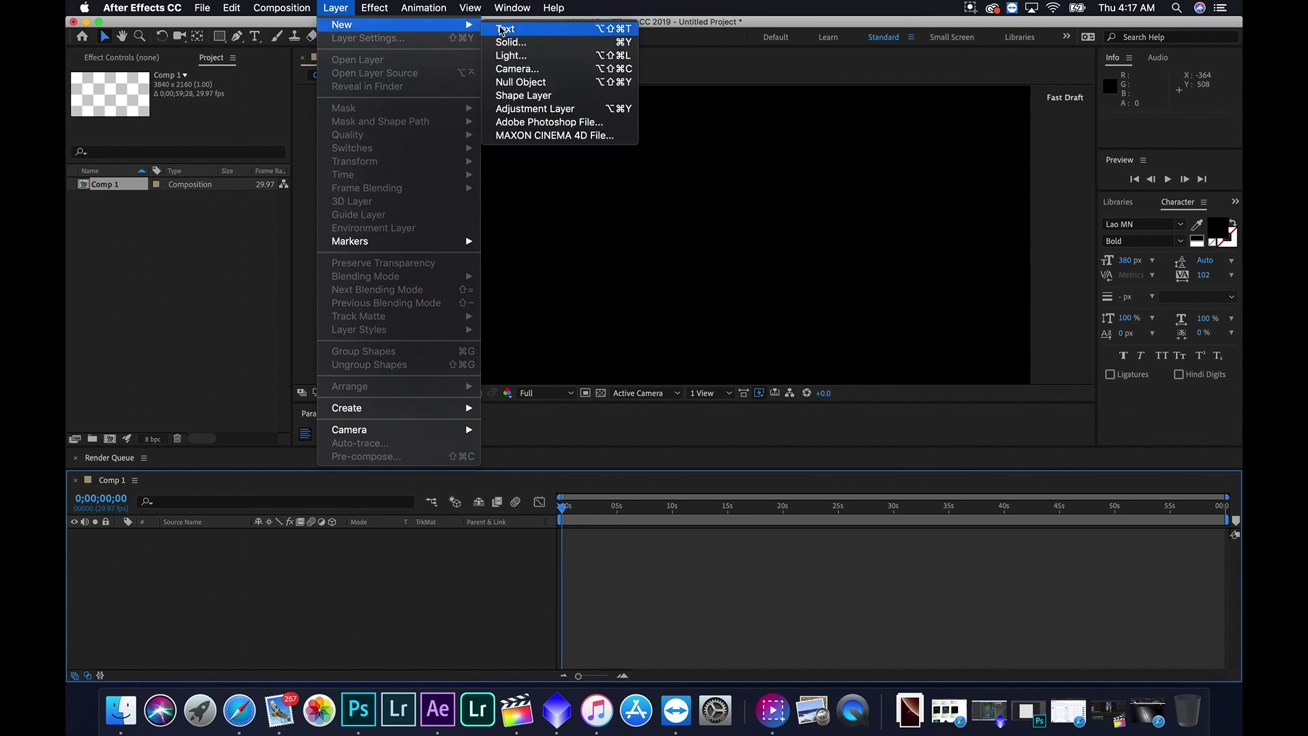
pyautogui.click(542, 69)
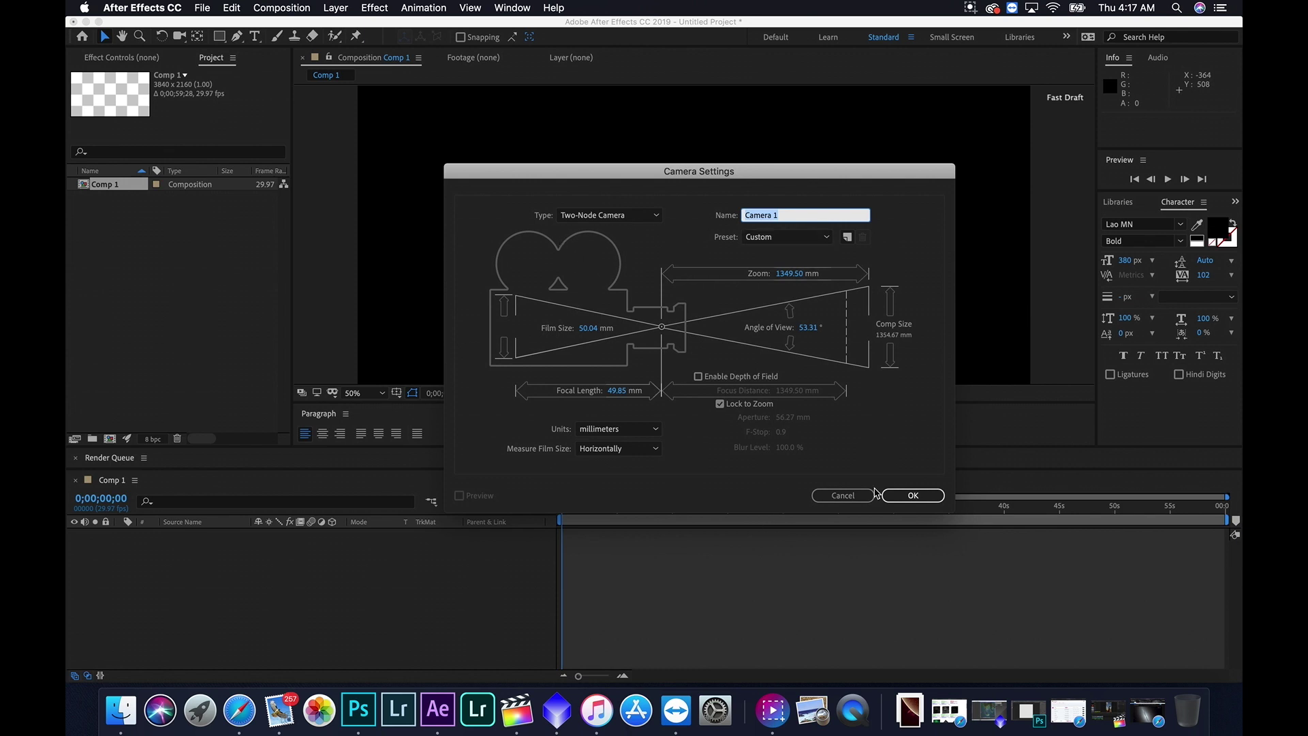
pyautogui.click(912, 496)
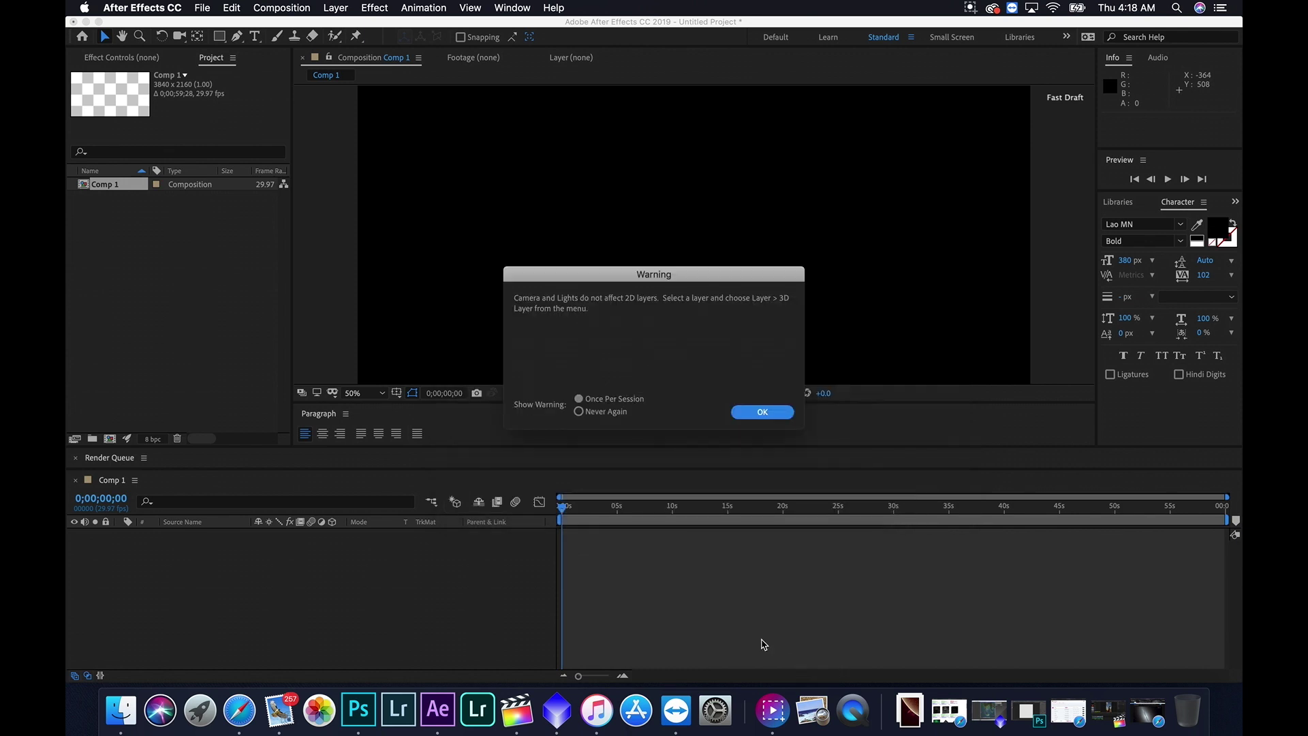
pyautogui.click(761, 413)
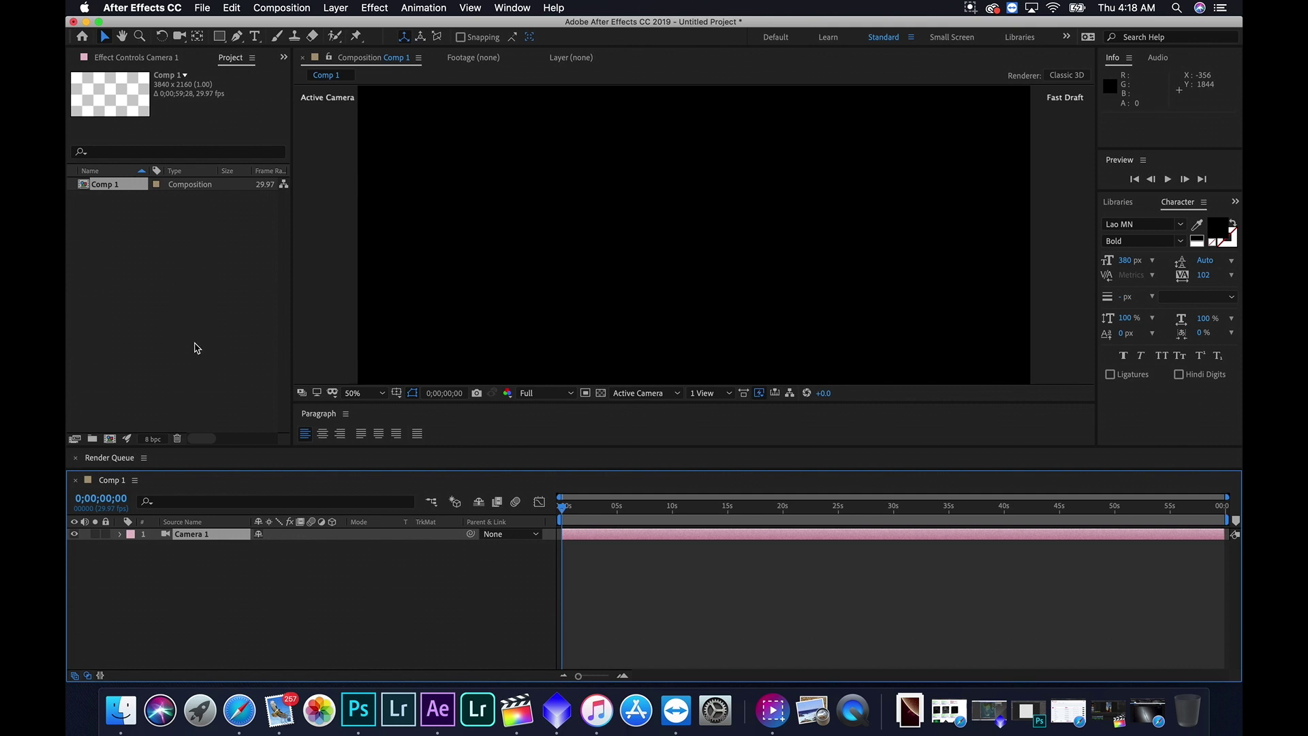
# - Import all PSD files from the Ps folder inside Rosette nebula animation as footage
pyautogui.click(158, 391)
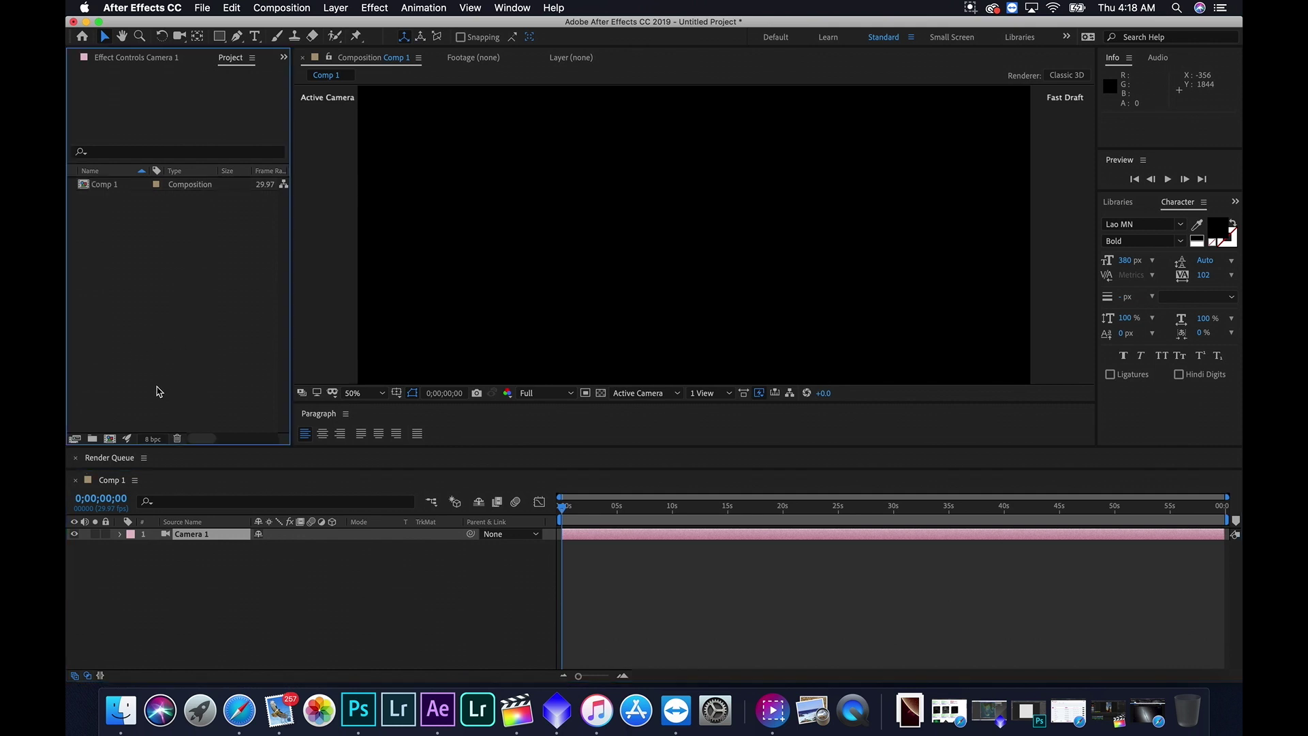
pyautogui.doubleClick(157, 392)
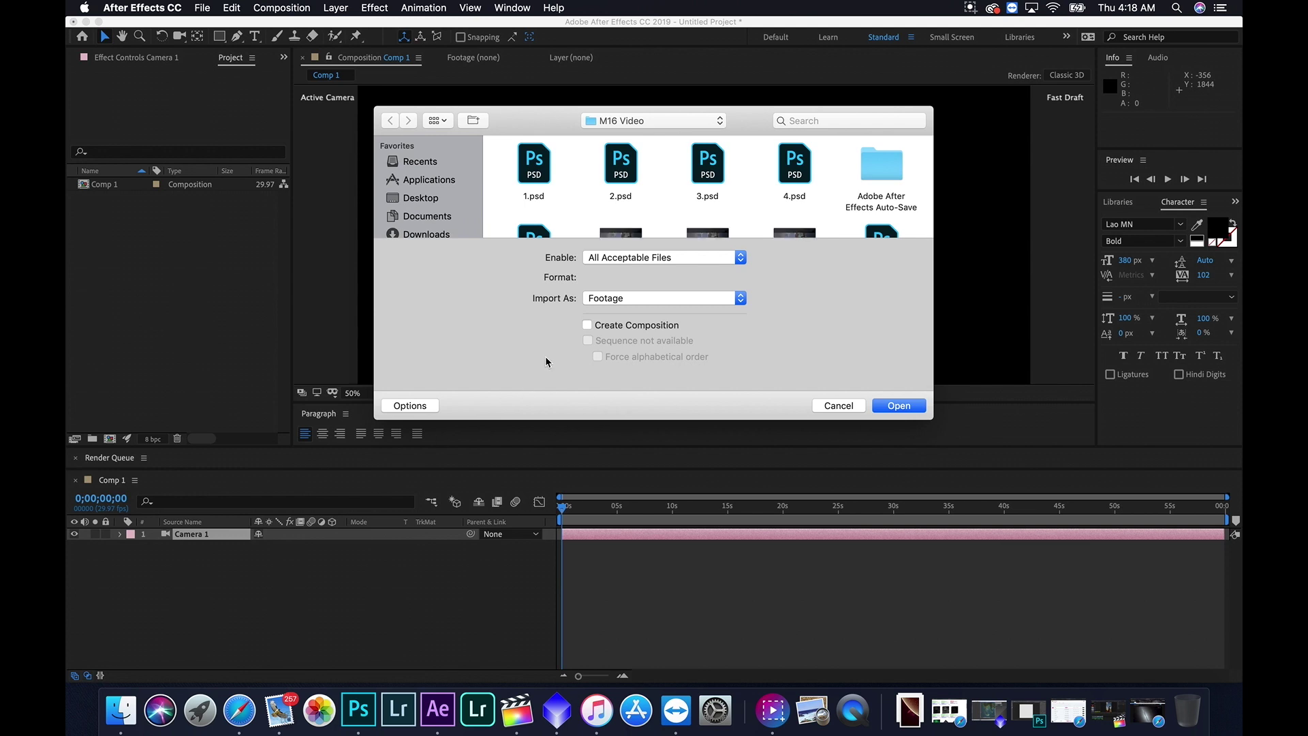
pyautogui.click(675, 121)
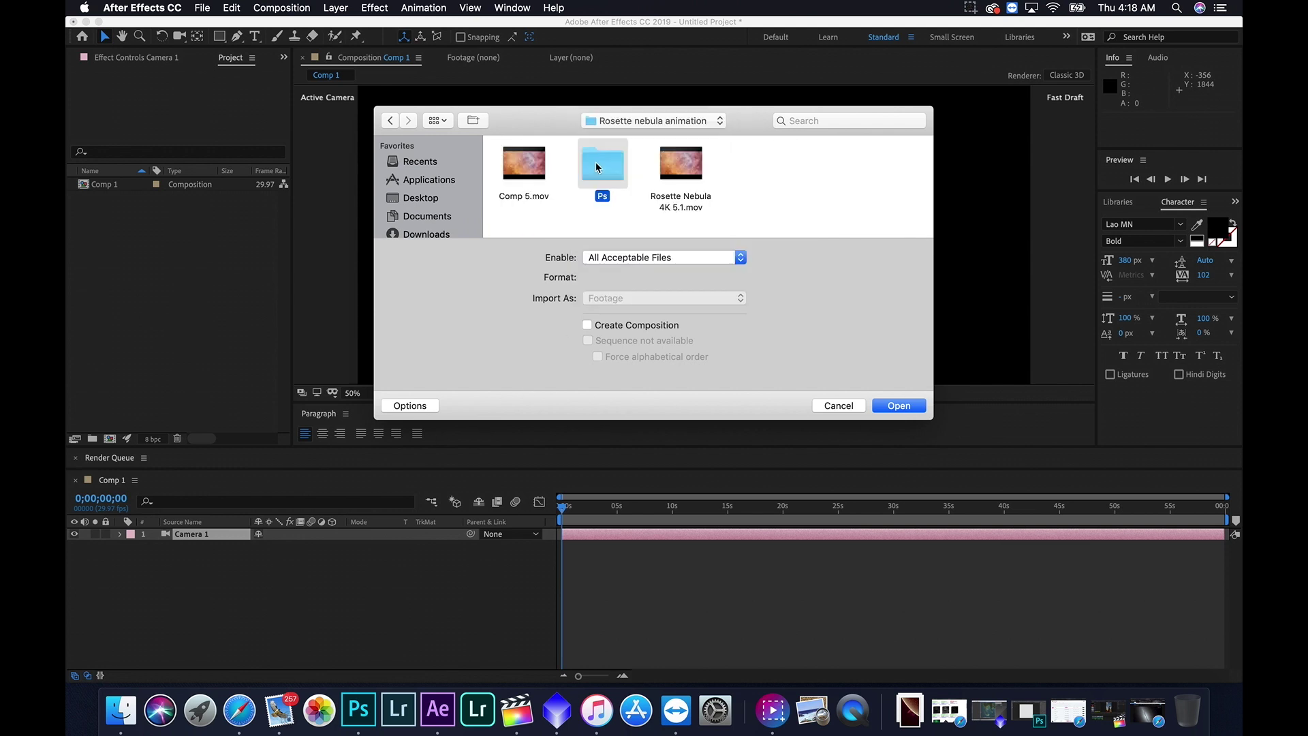
pyautogui.doubleClick(598, 168)
pyautogui.moveTo(753, 123); pyautogui.dragTo(746, 73)
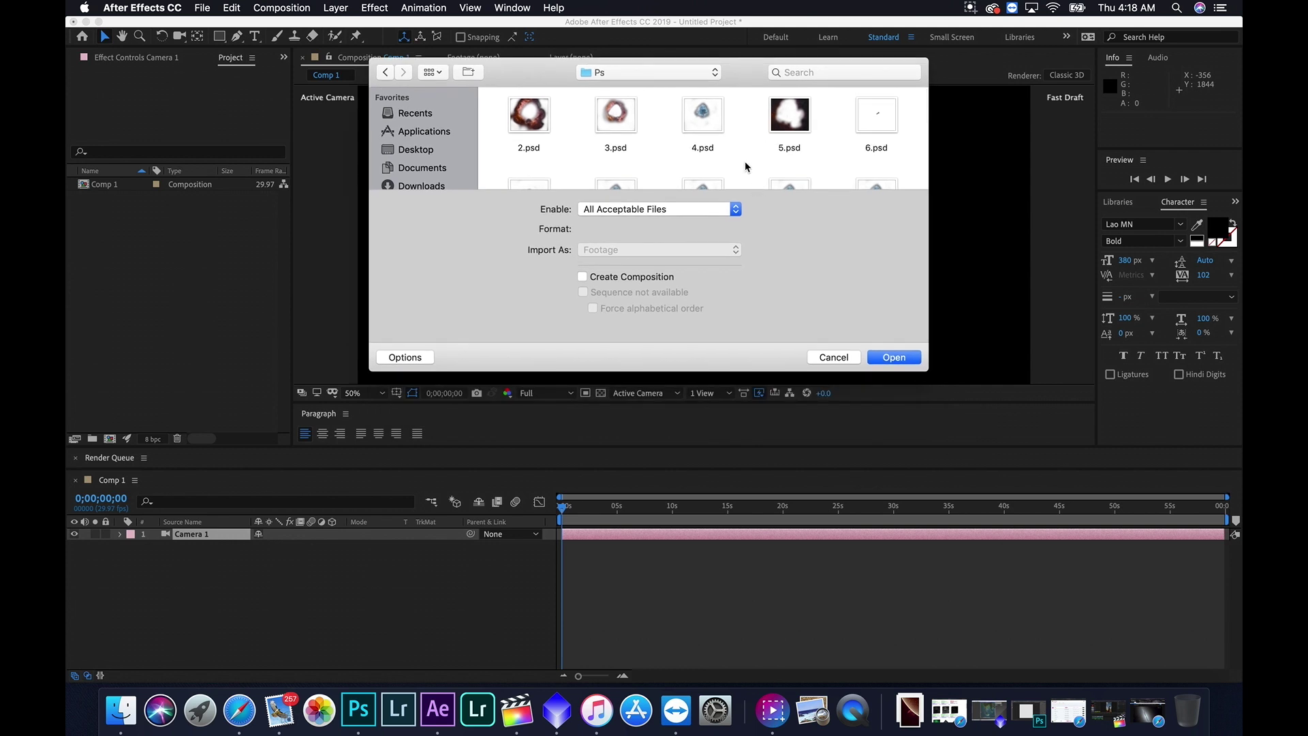
pyautogui.scroll(-3, 745, 160)
pyautogui.scroll(3, 746, 161)
pyautogui.moveTo(489, 115); pyautogui.dragTo(902, 160)
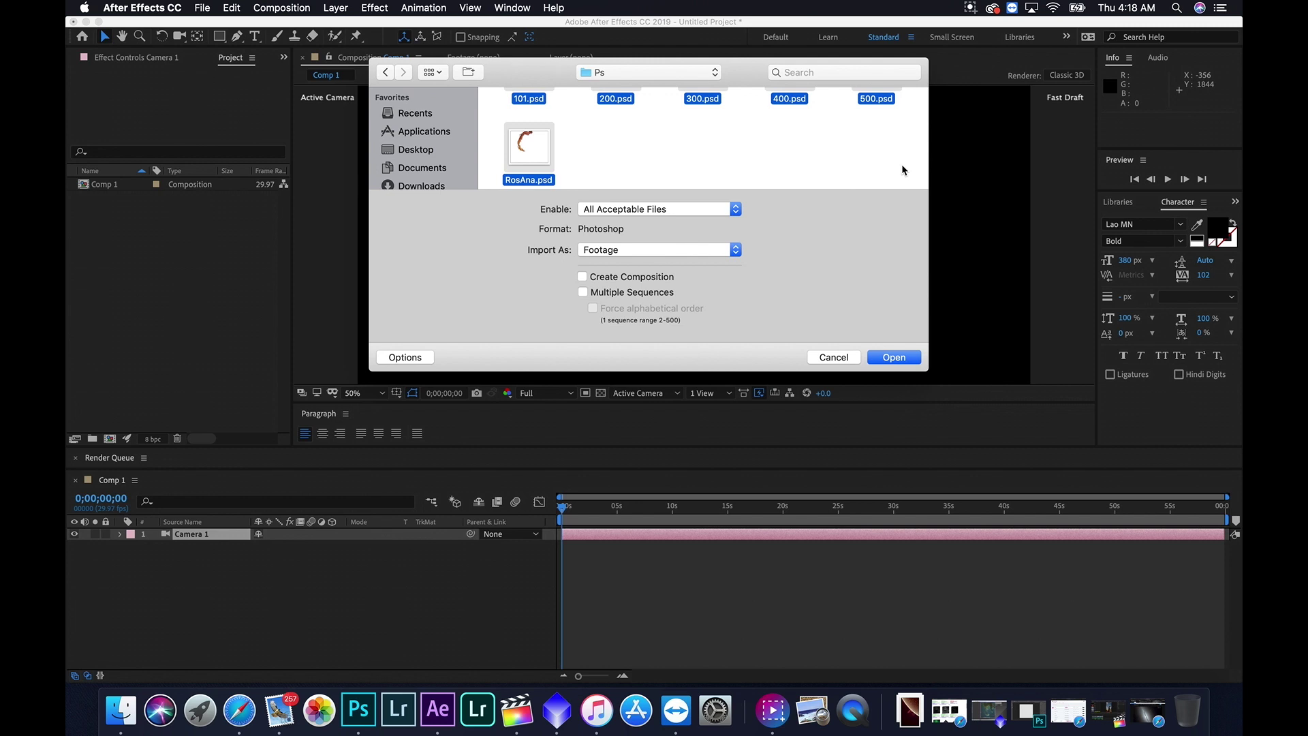
pyautogui.click(893, 357)
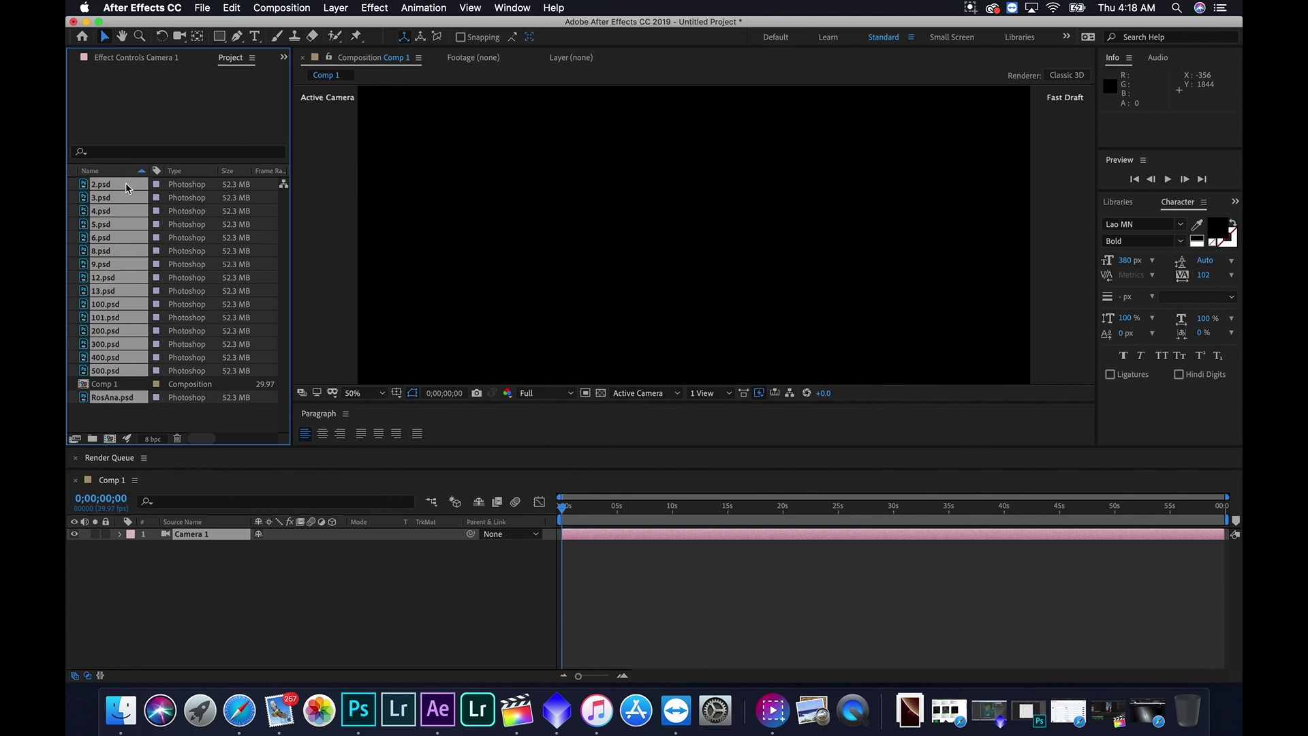
# - Place all imported PSD files below the camera in Comp 1 and make them 3D layers
pyautogui.moveTo(125, 182); pyautogui.dragTo(135, 560)
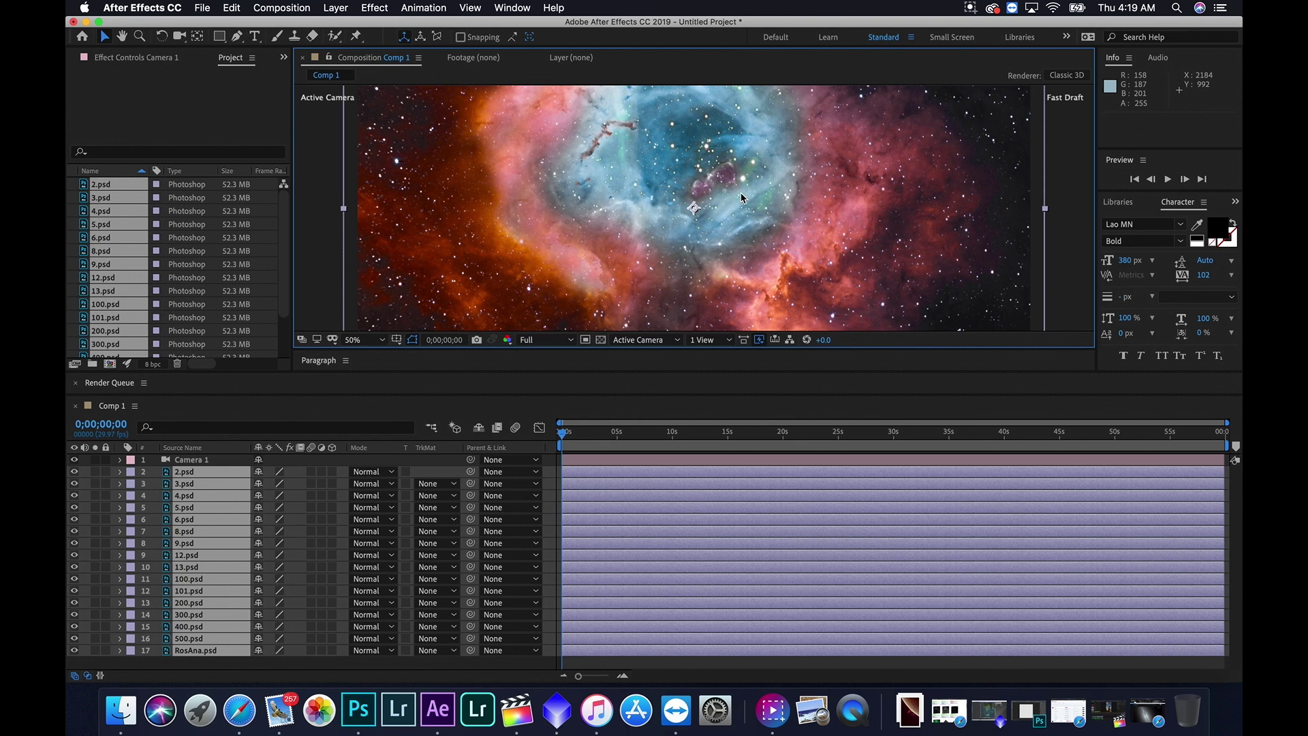
pyautogui.press(',')
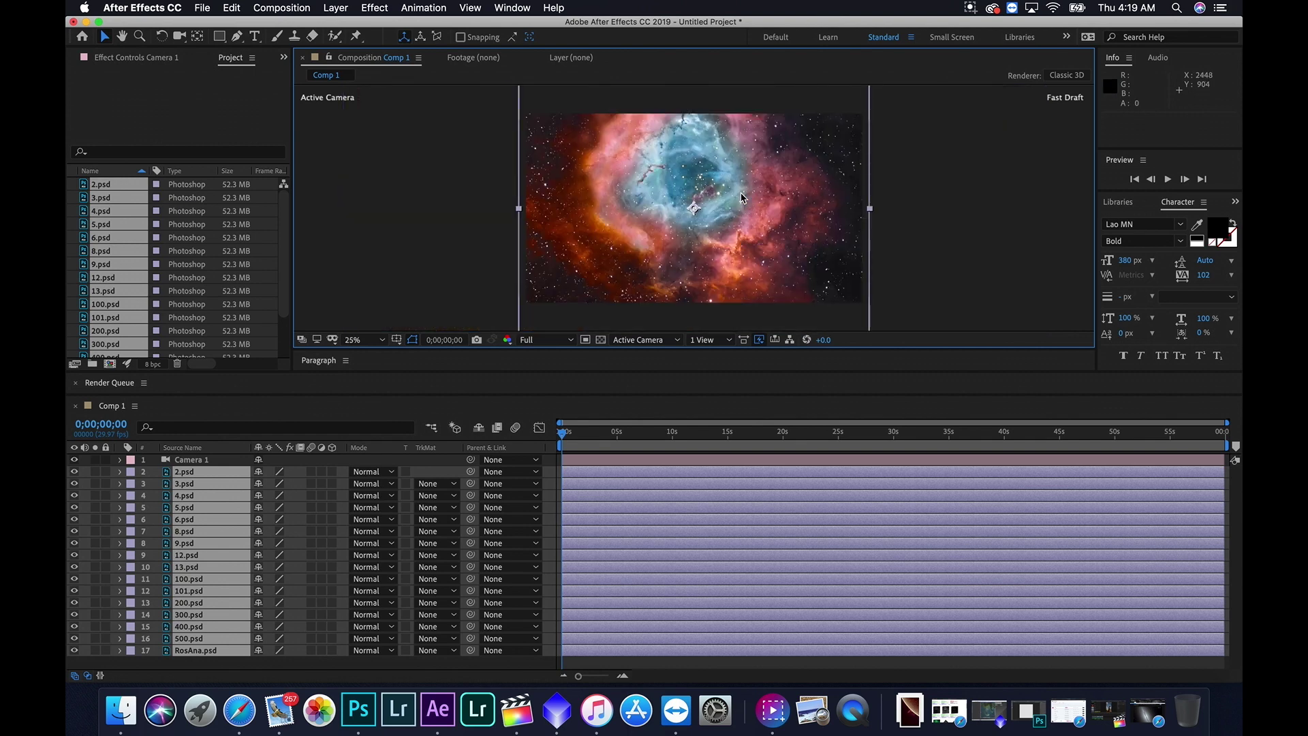
pyautogui.press(',')
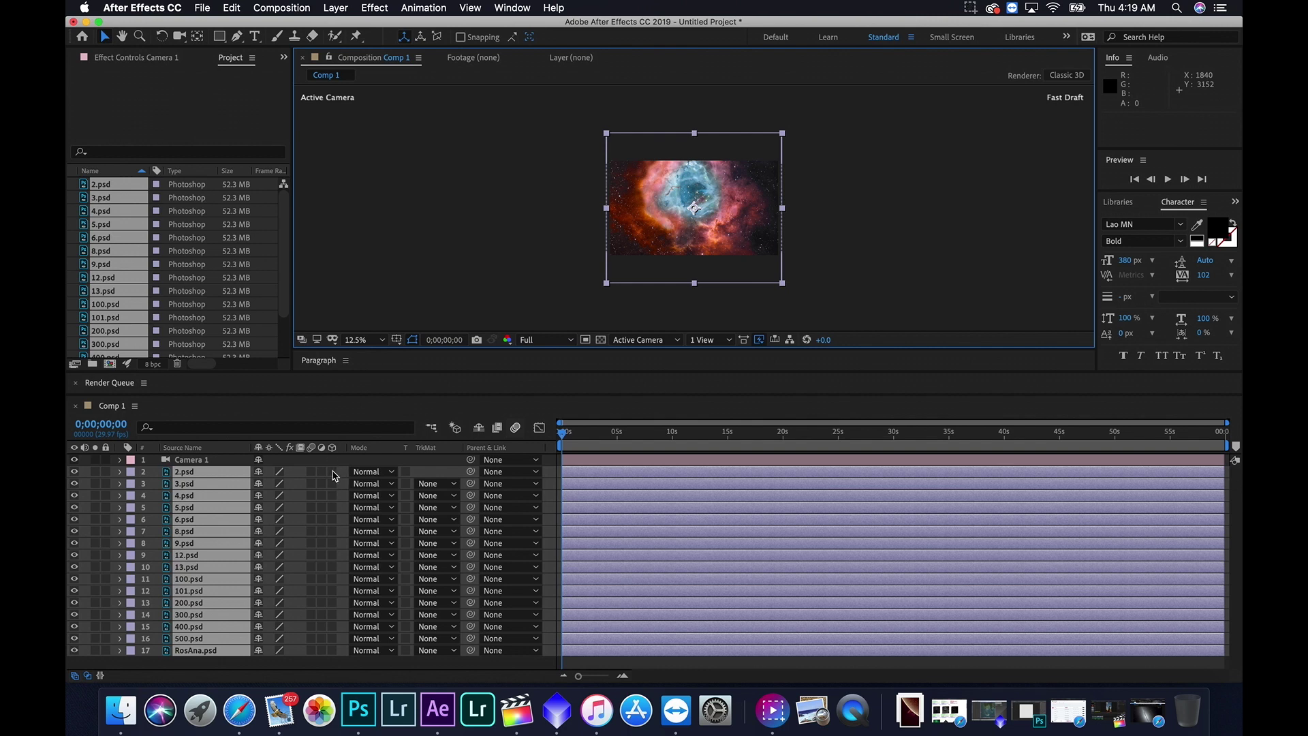
pyautogui.moveTo(333, 472); pyautogui.dragTo(336, 658)
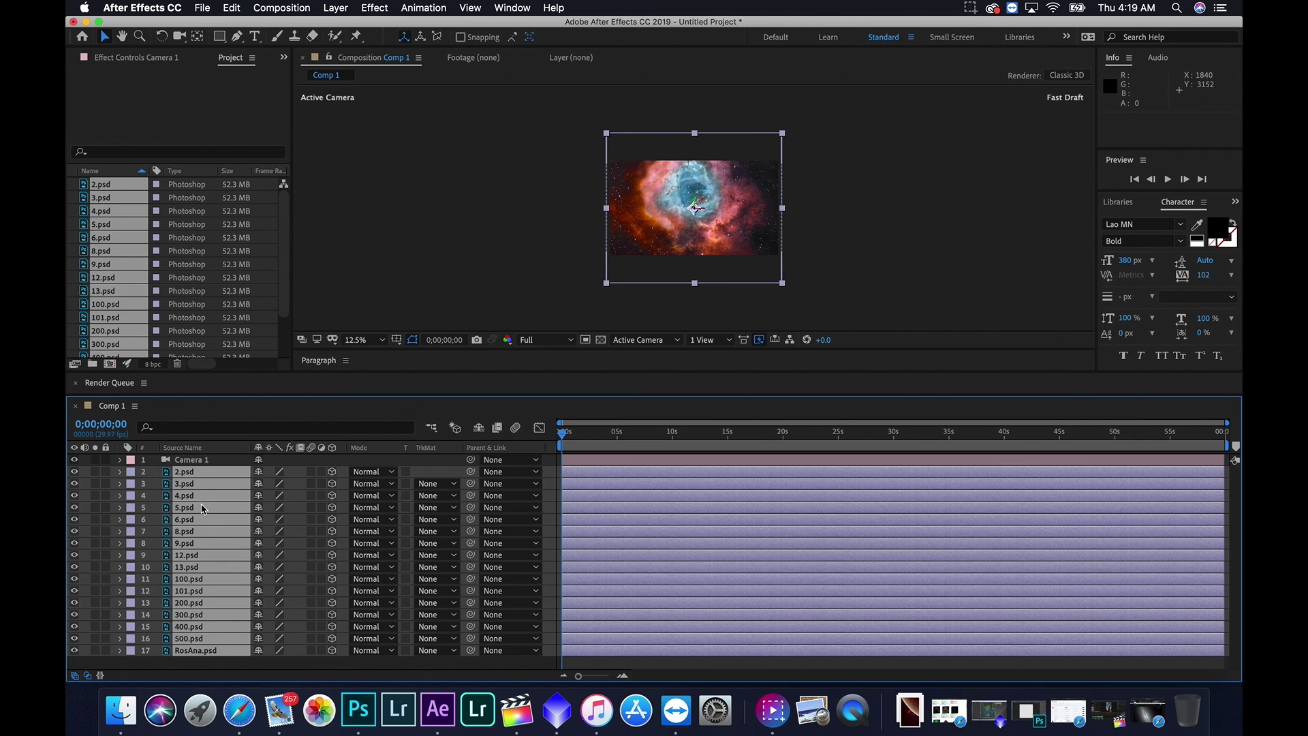
# - Scale all PSD layers to 97% and move them down to position 1920, 1480
pyautogui.press('s')
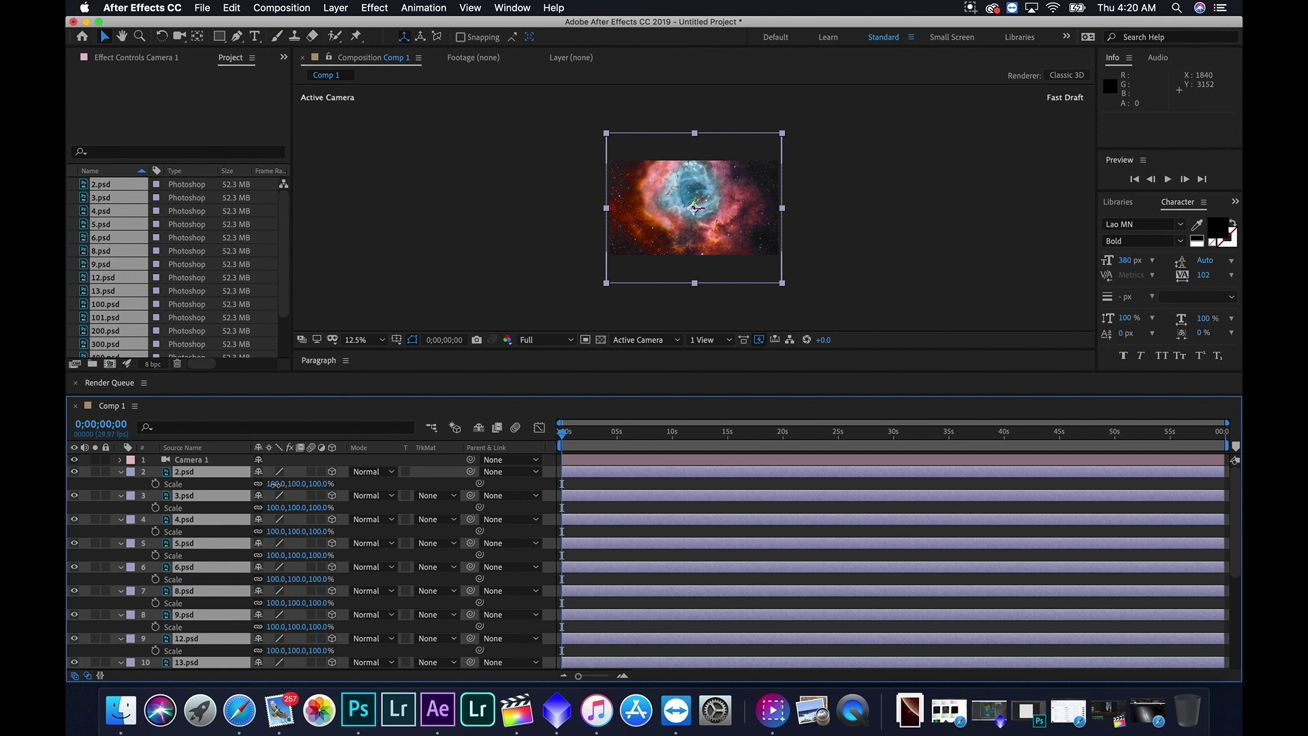
pyautogui.moveTo(274, 483); pyautogui.dragTo(317, 482)
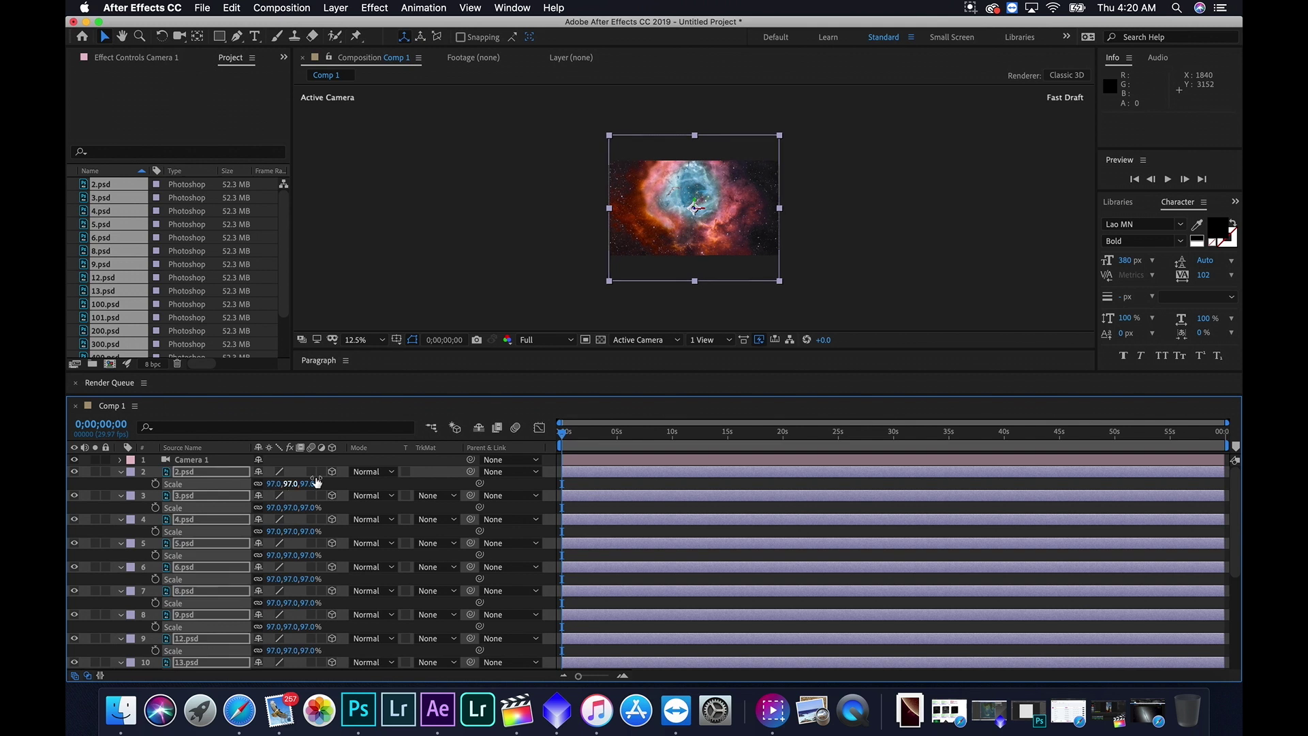
pyautogui.moveTo(737, 190); pyautogui.dragTo(737, 202)
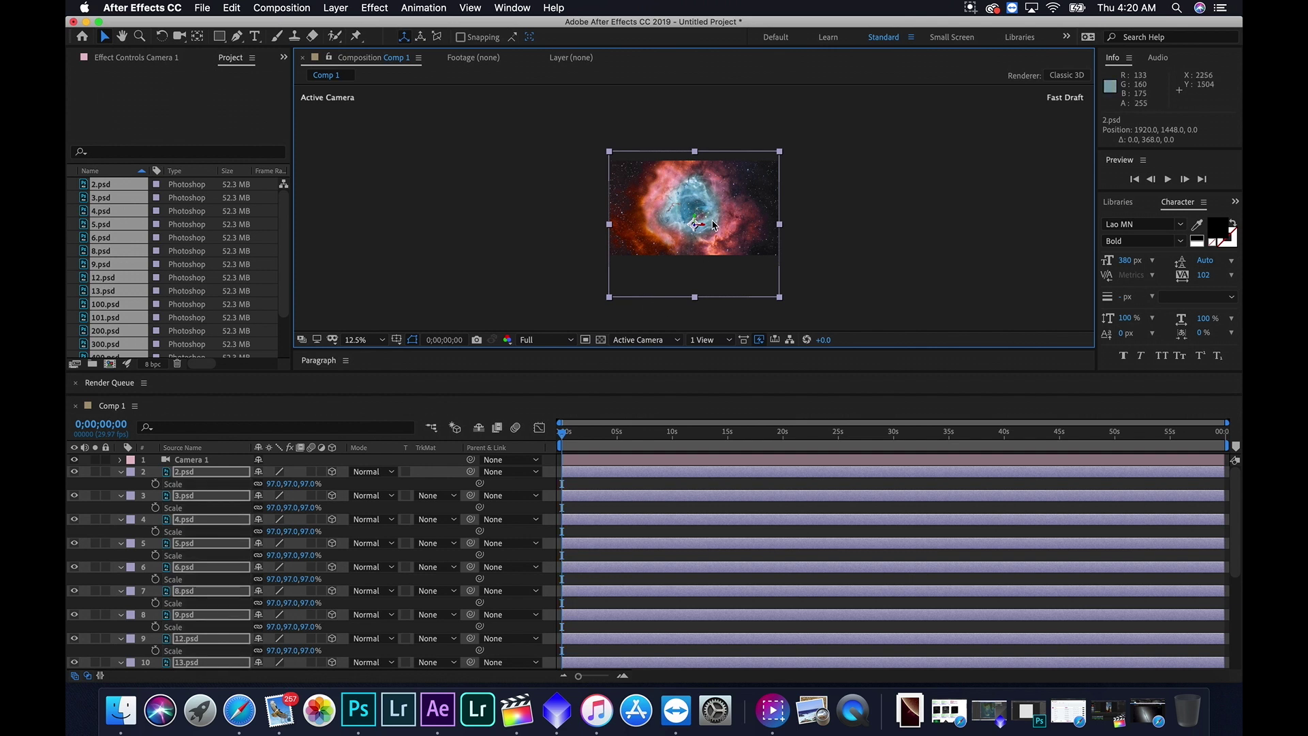
pyautogui.moveTo(714, 194); pyautogui.dragTo(713, 195)
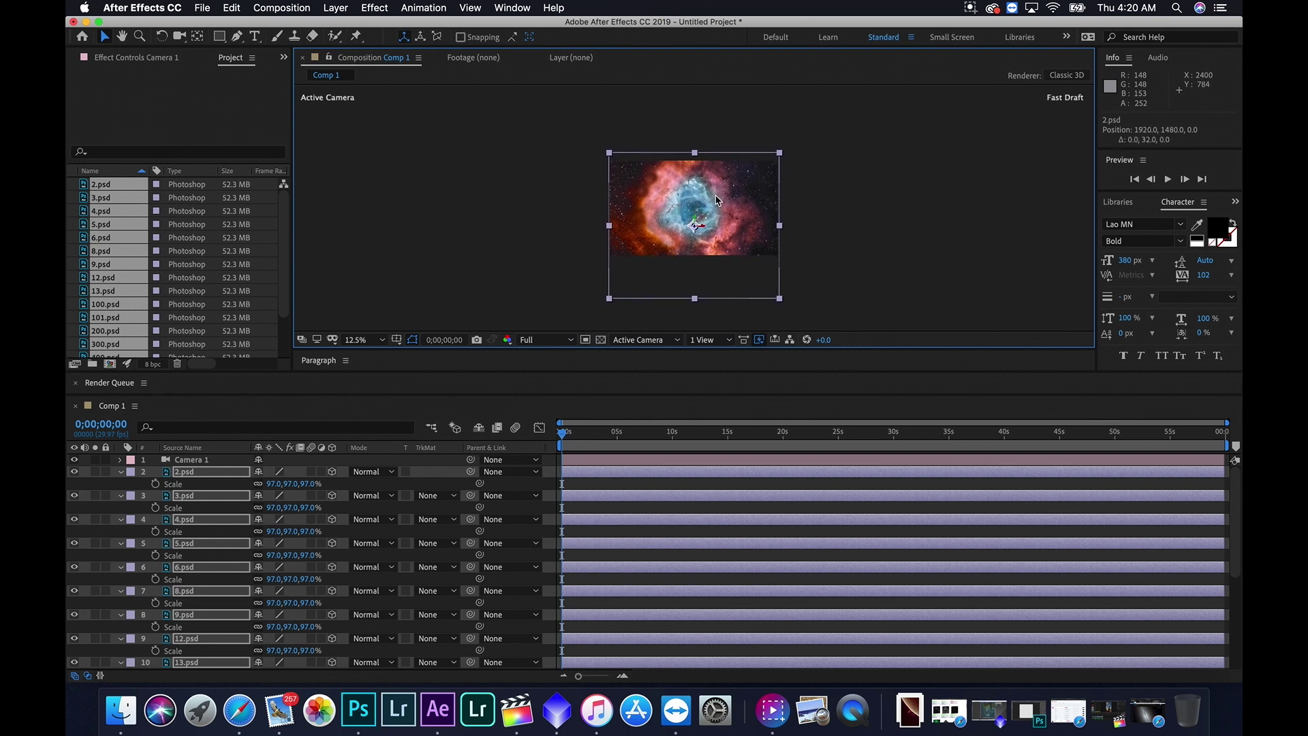
# - Set Scale and Position keyframes at 0;00;00;00 on all PSD layers, then collapse and deselect them
pyautogui.click(562, 438)
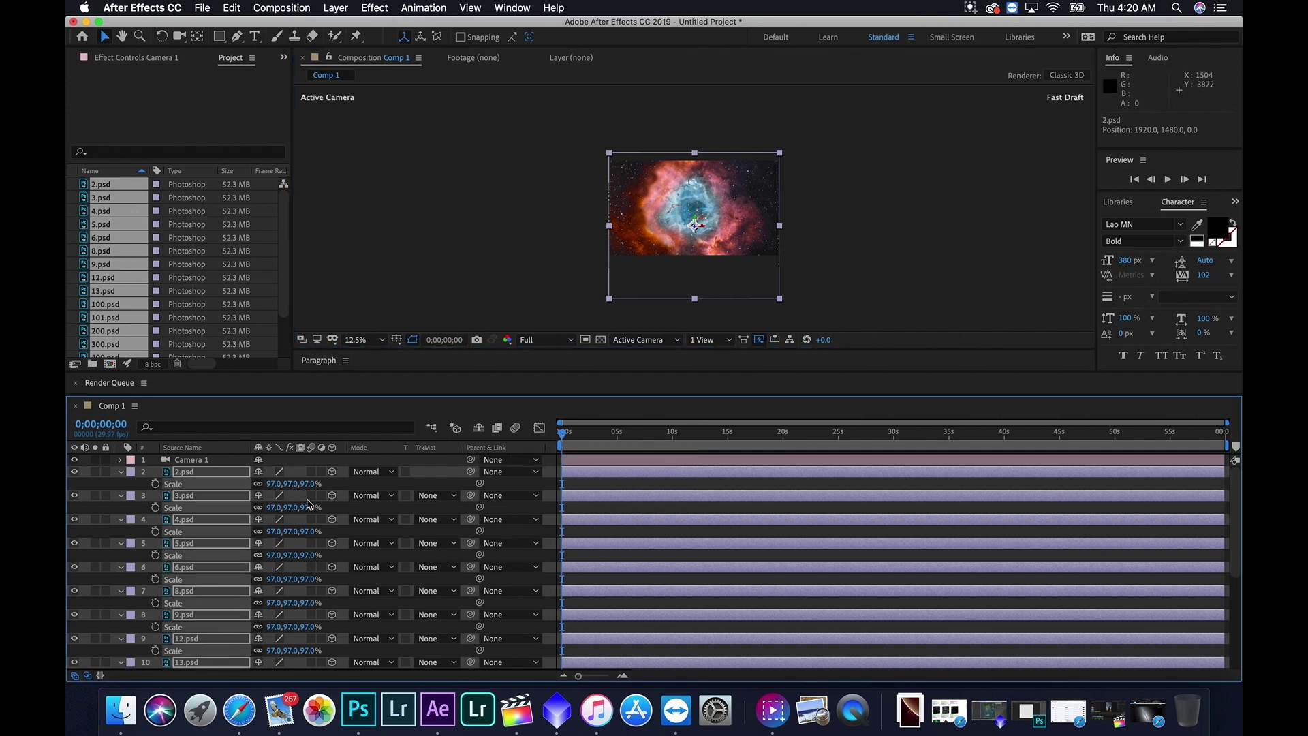
pyautogui.click(155, 483)
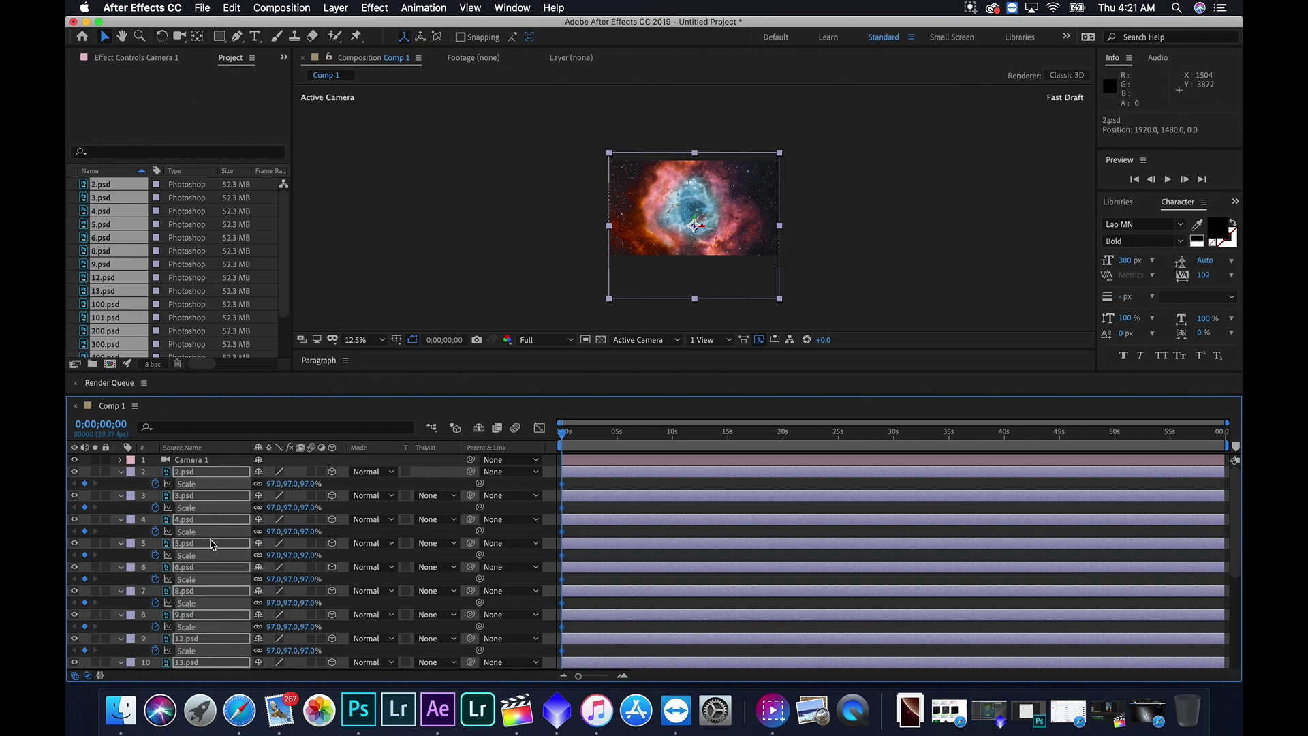
pyautogui.press('p')
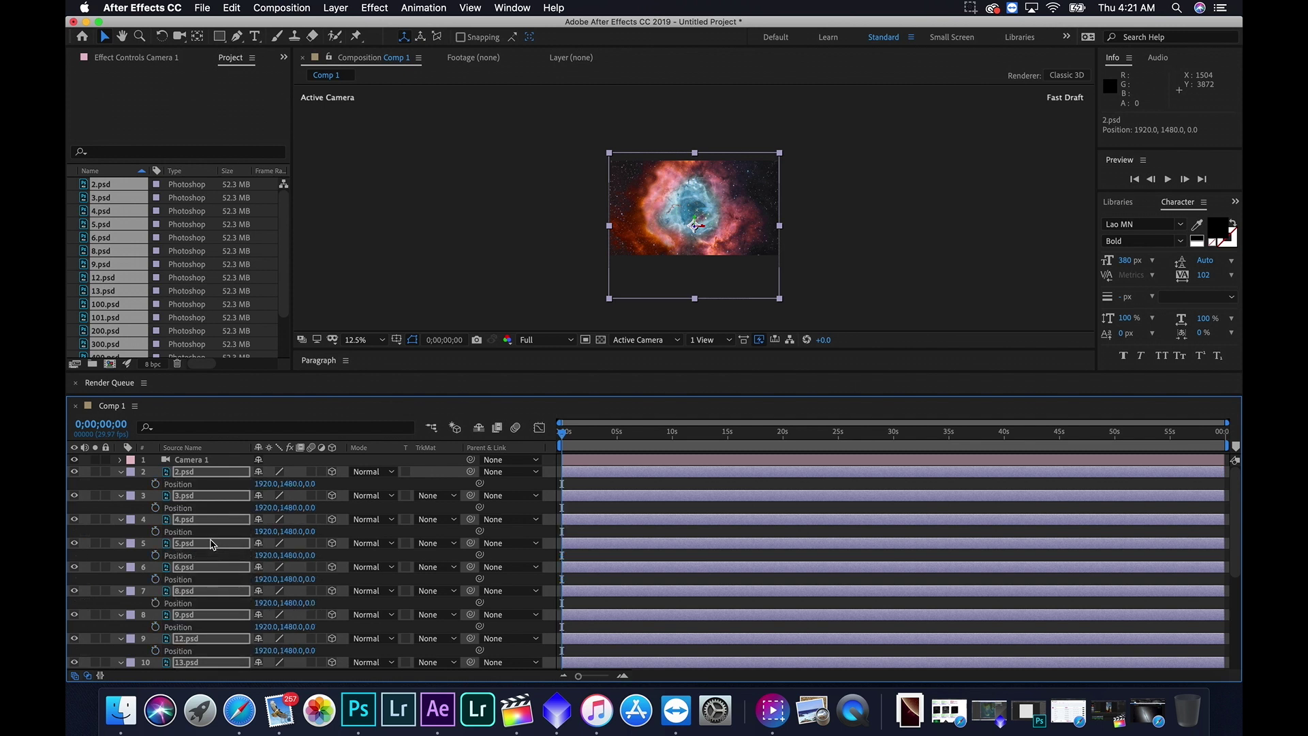
pyautogui.click(156, 485)
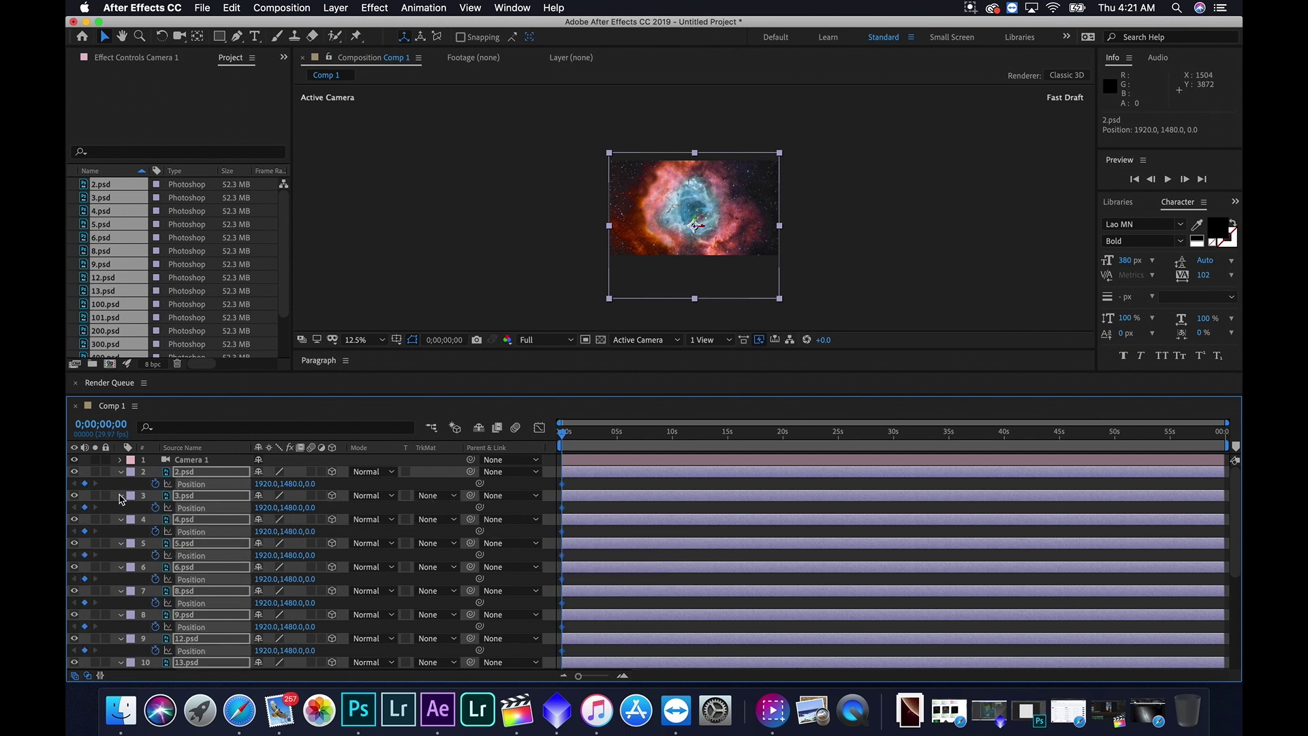
pyautogui.click(121, 472)
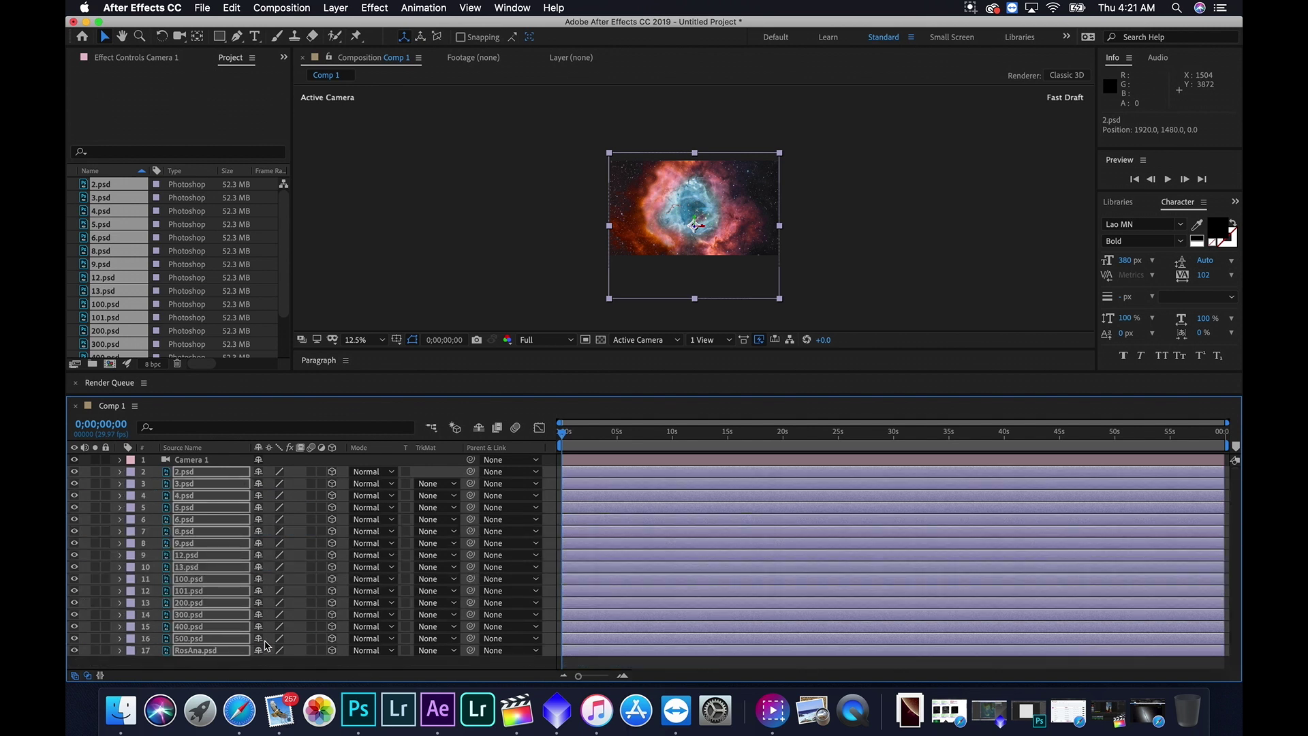
pyautogui.click(272, 665)
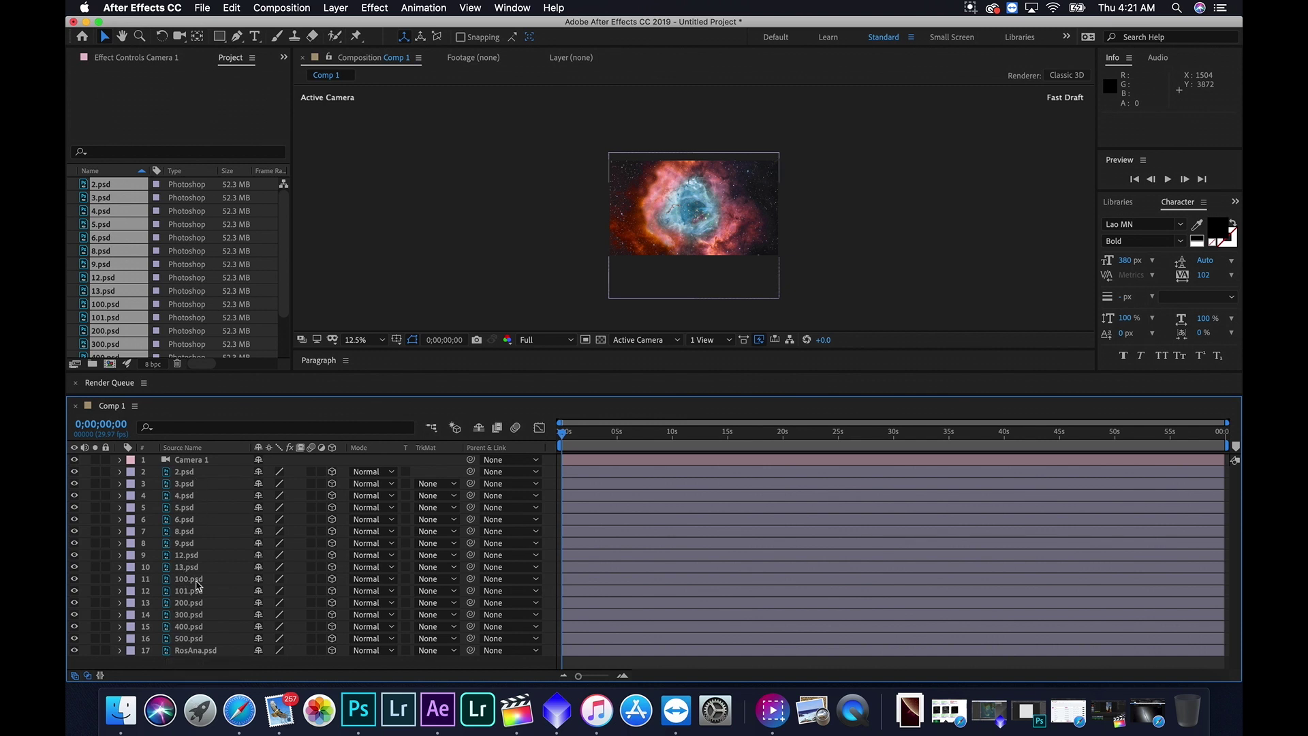
# - Set starting keyframes for Camera 1's Position, Orientation and X, Y and Z Rotation, and collapse the layer
pyautogui.click(209, 462)
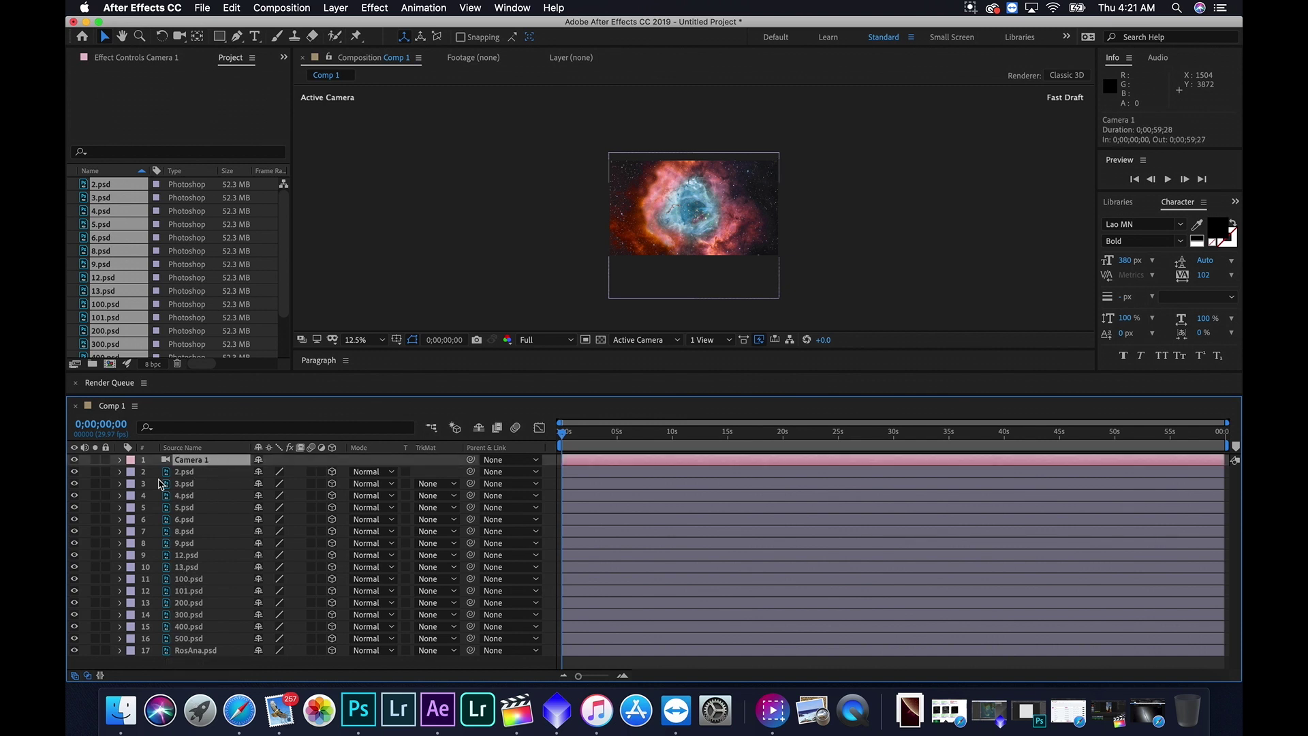
pyautogui.click(120, 459)
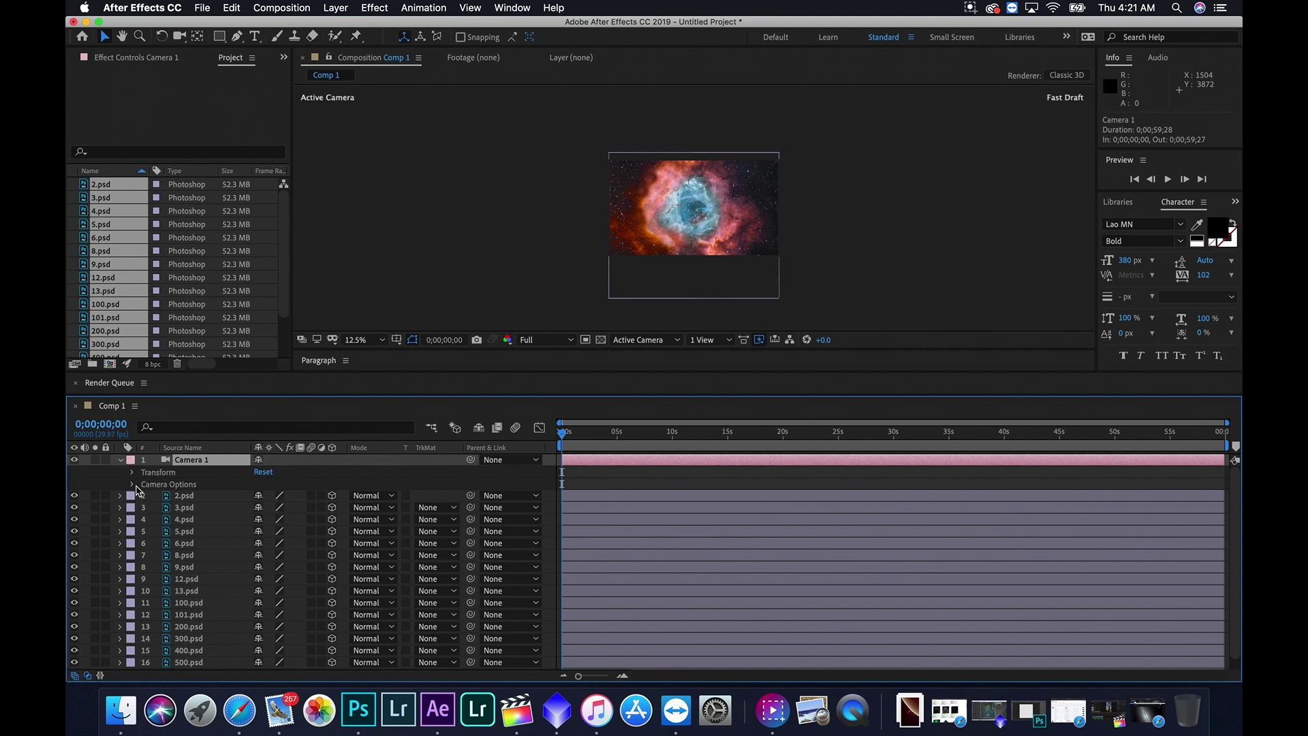
pyautogui.click(133, 473)
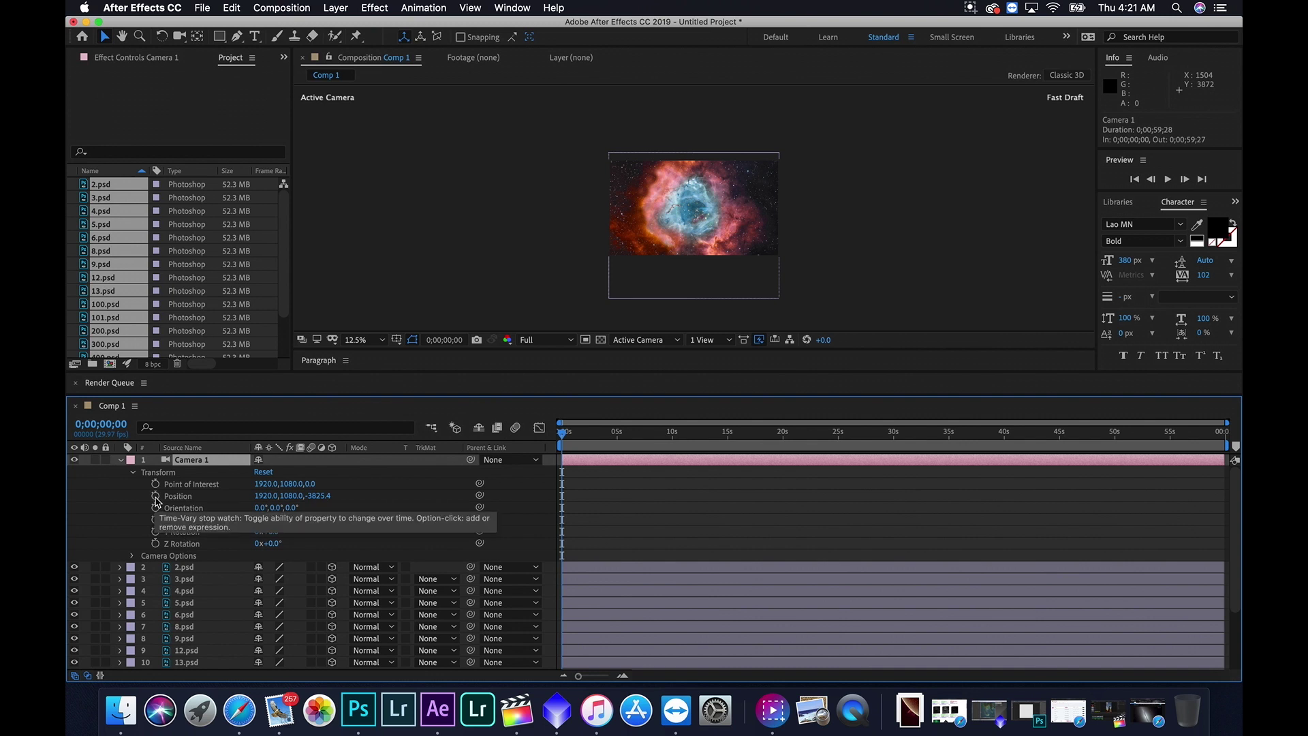
pyautogui.click(156, 496)
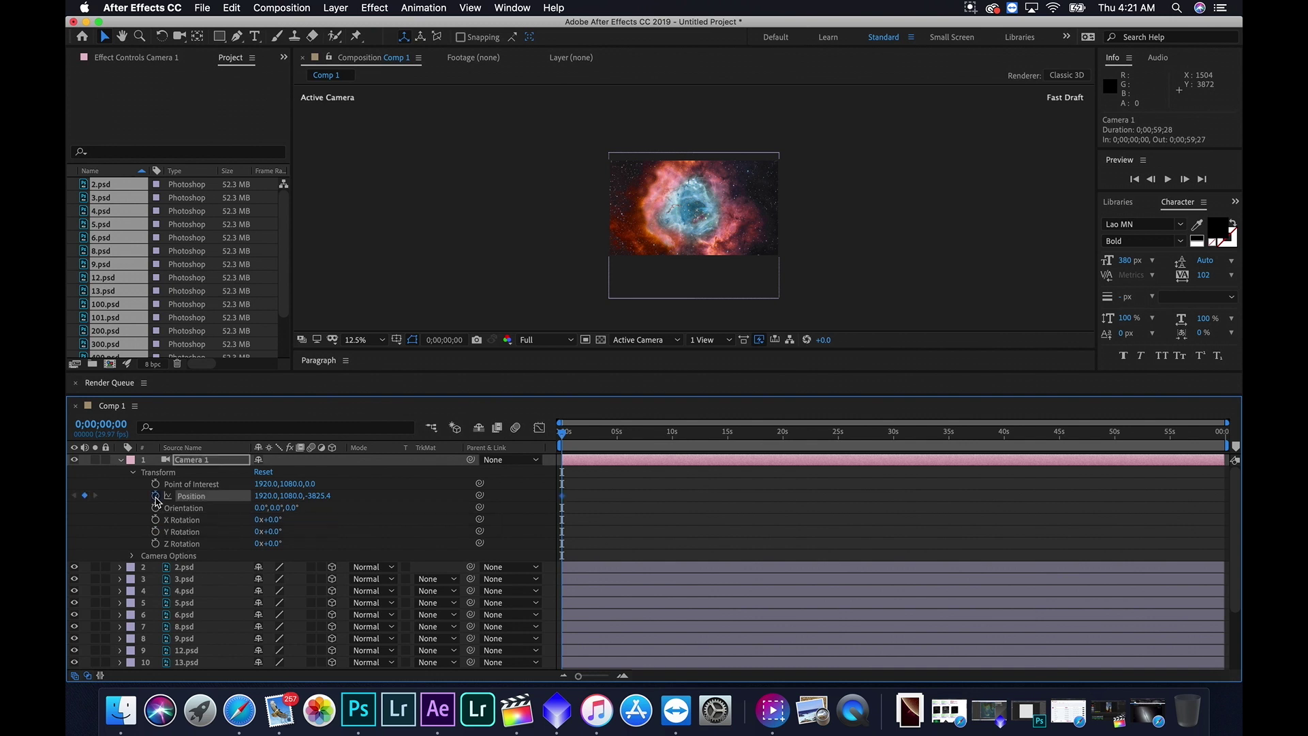
pyautogui.click(156, 508)
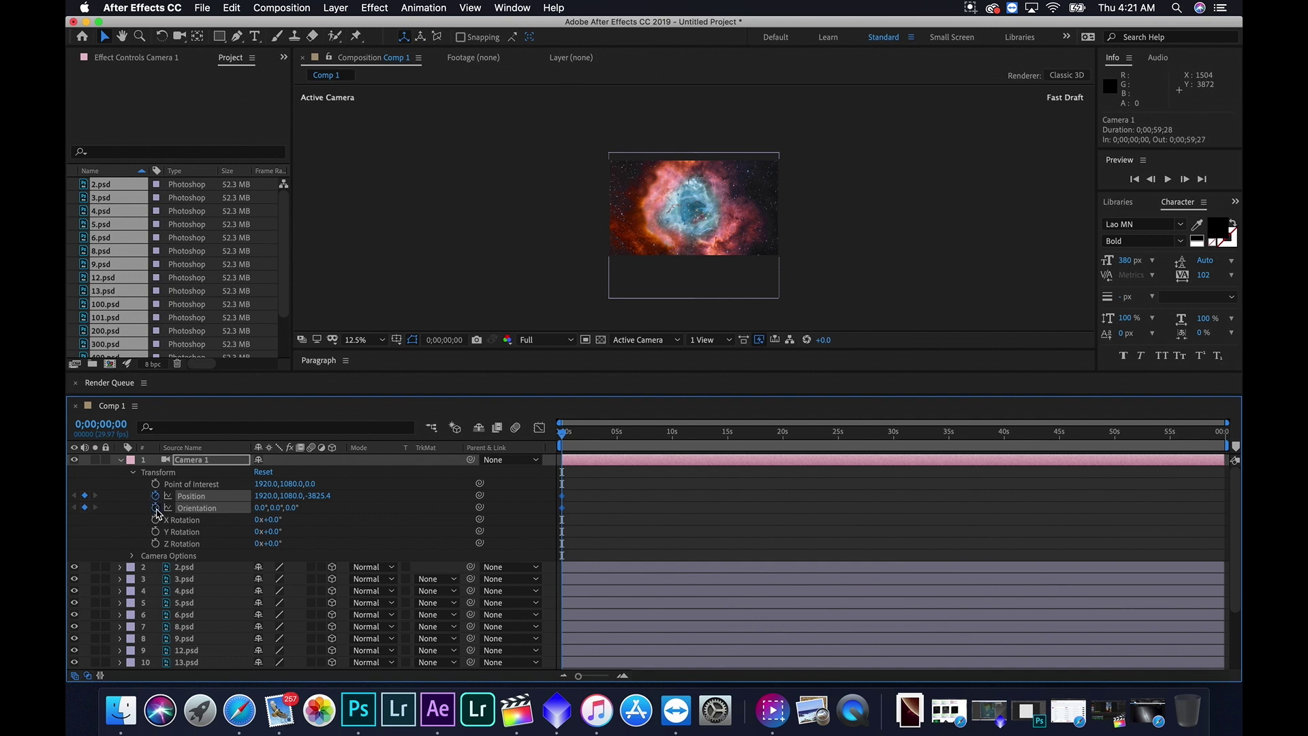
pyautogui.click(156, 520)
pyautogui.click(155, 531)
pyautogui.click(155, 543)
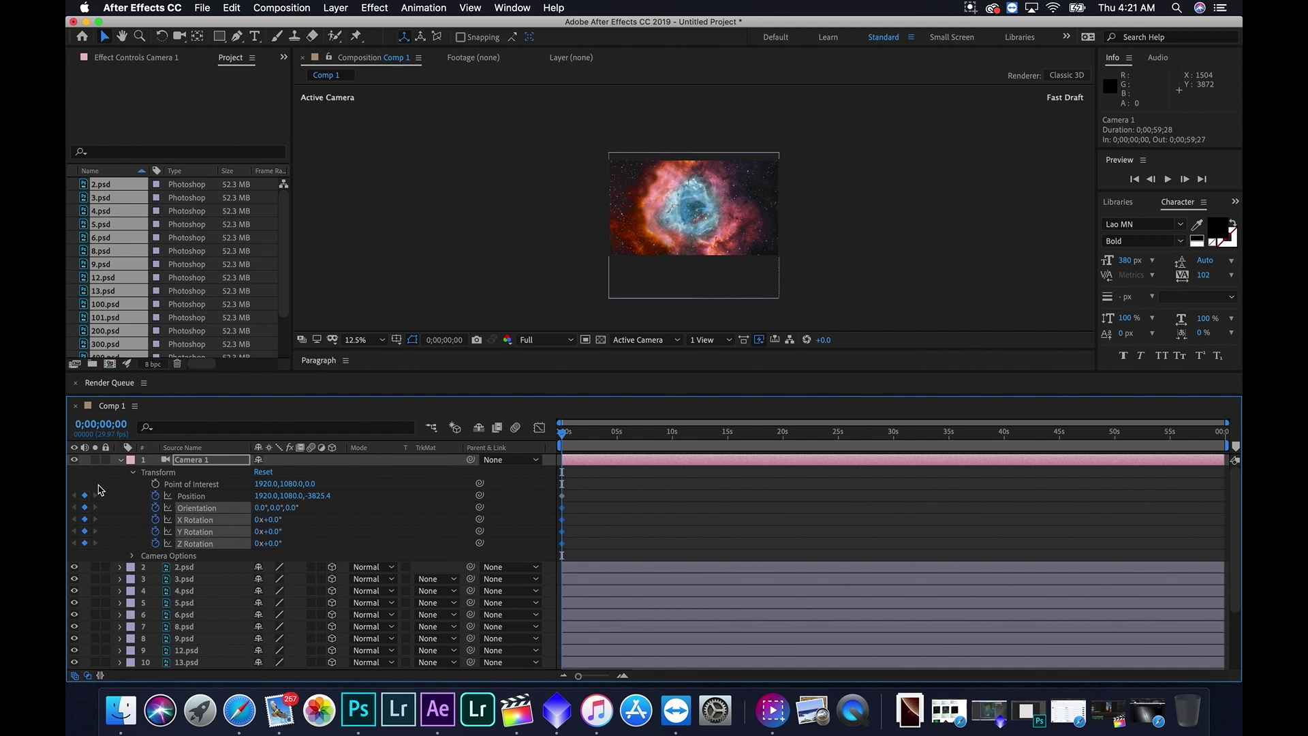
pyautogui.click(120, 460)
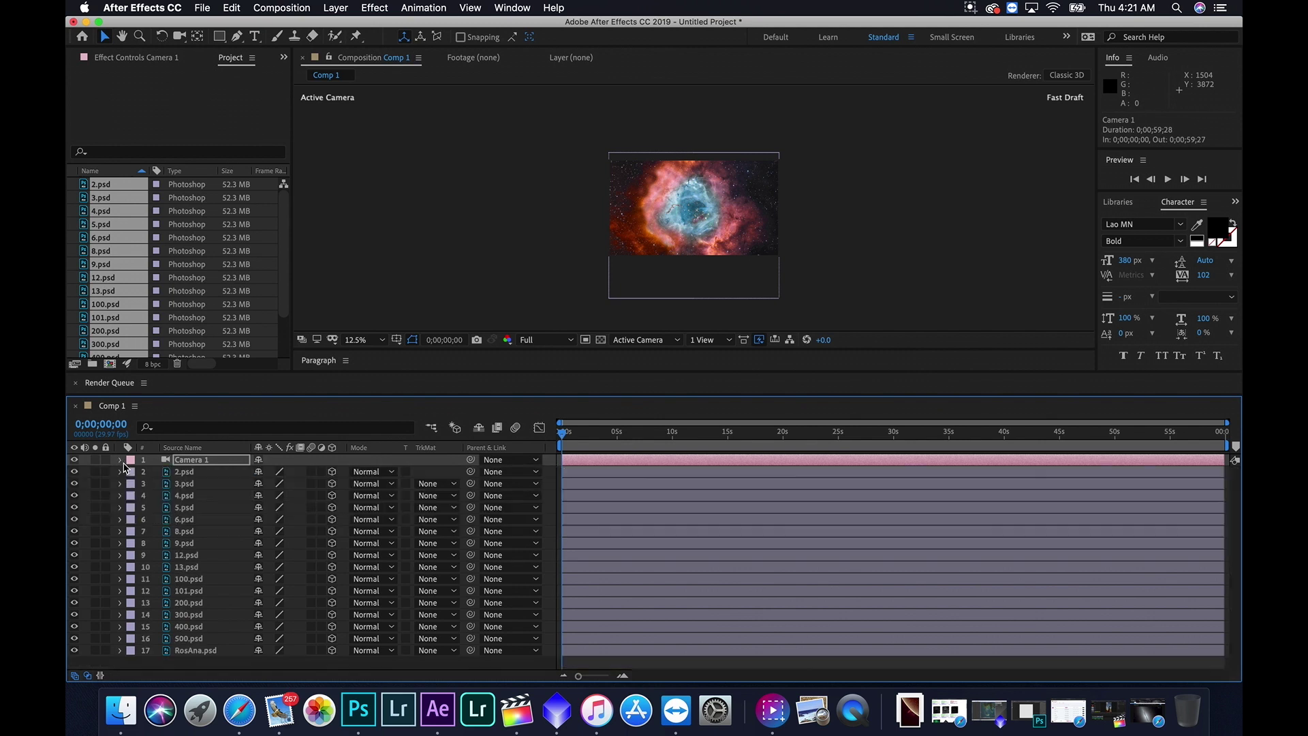
# - Switch the composition viewer to 2 Views - Horizontal and make the Top view active with nothing selected
pyautogui.click(729, 340)
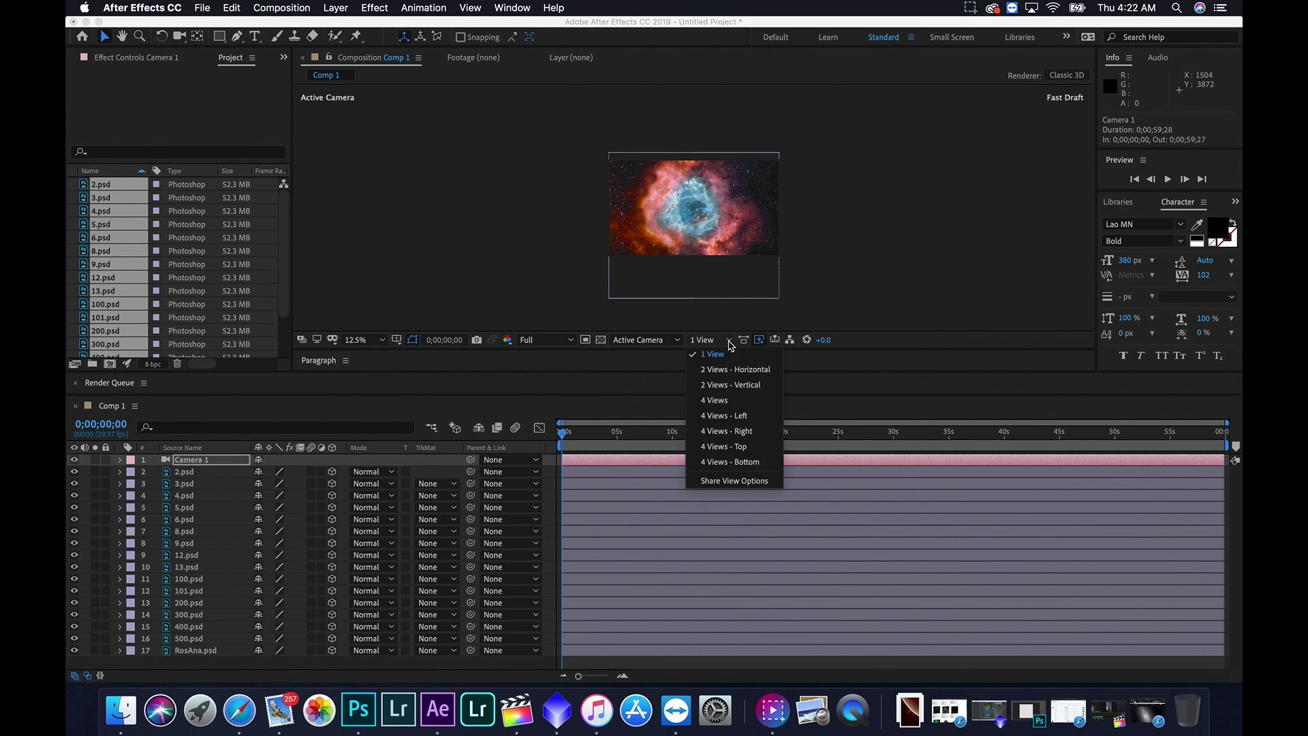
pyautogui.click(762, 376)
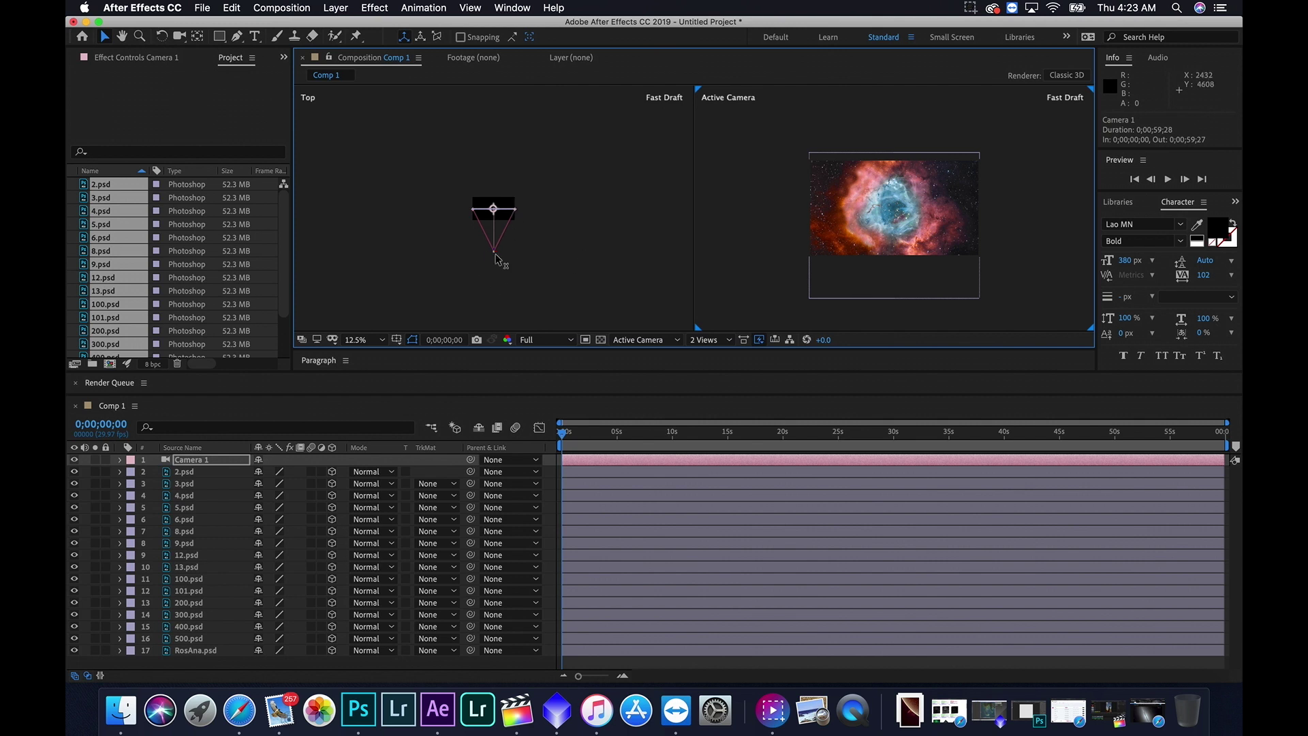
pyautogui.click(484, 295)
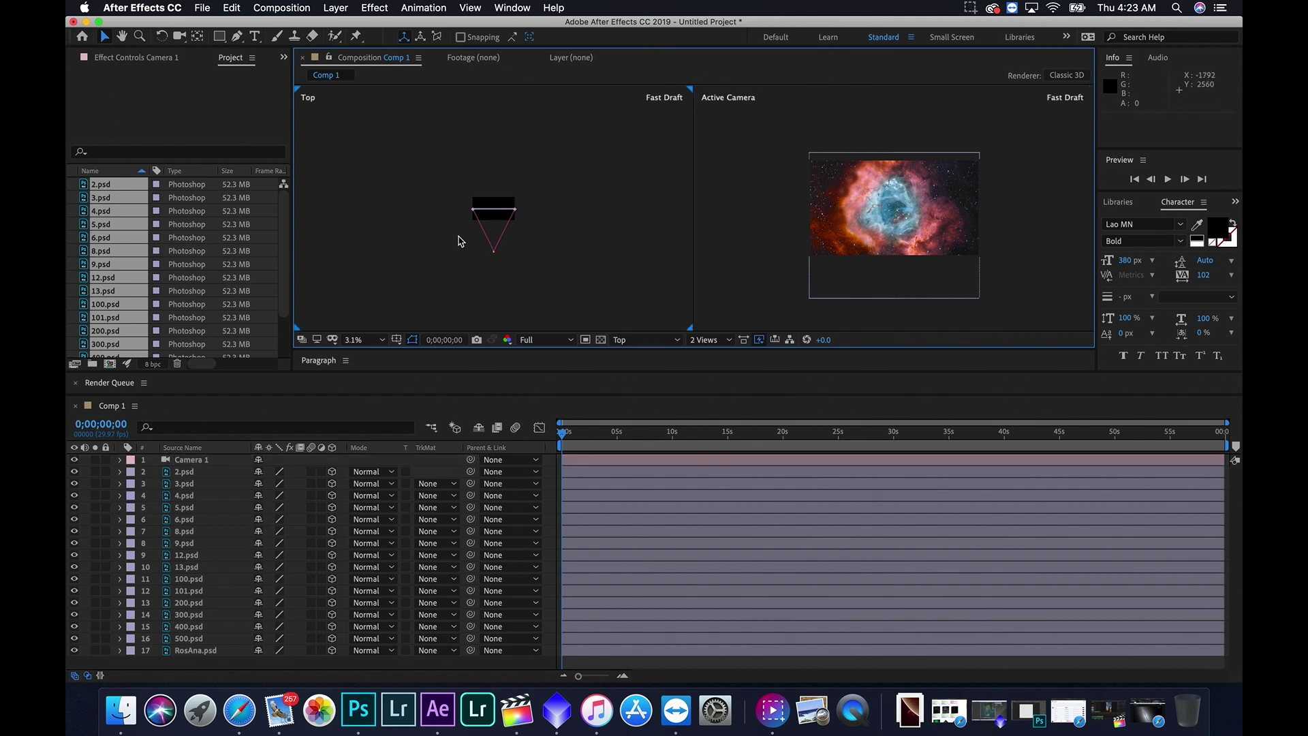
# - Move Camera 1 straight back from the layers in the Top view, to a Z position of about -10673
pyautogui.press('.')
pyautogui.press('.')
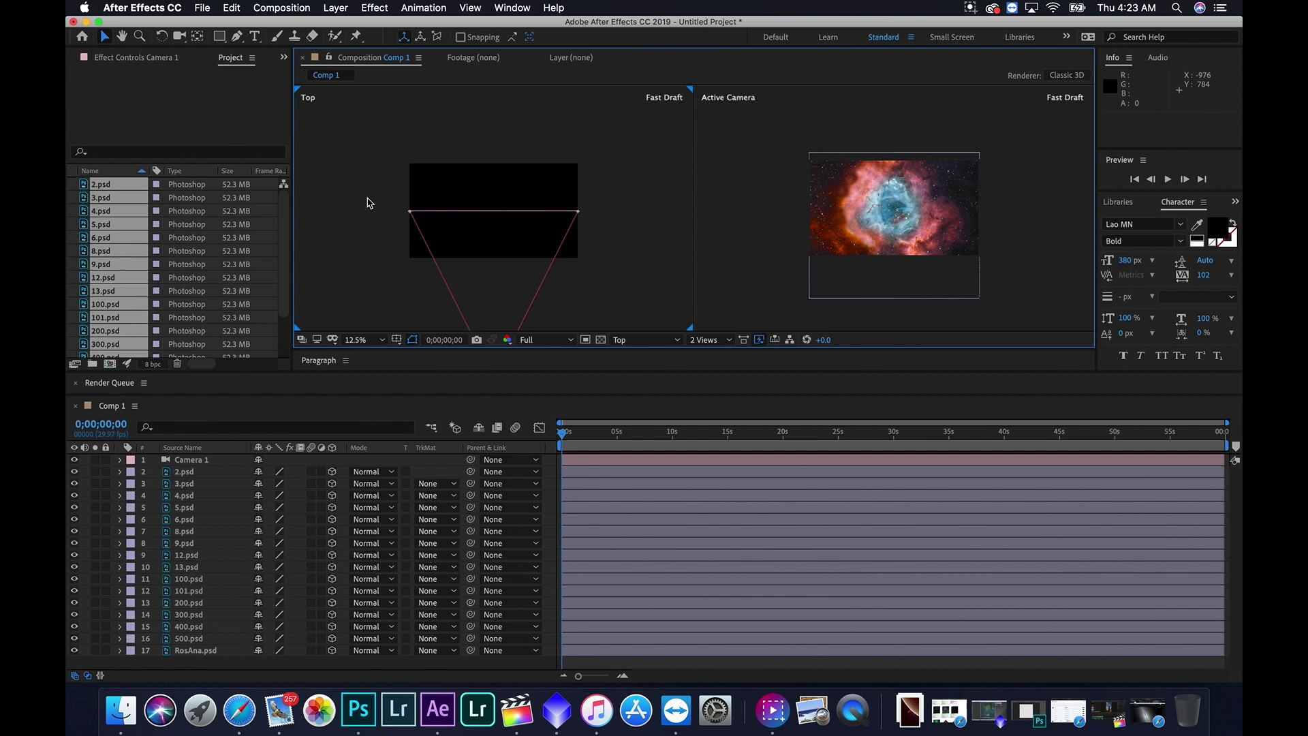
pyautogui.press(',')
pyautogui.press(',')
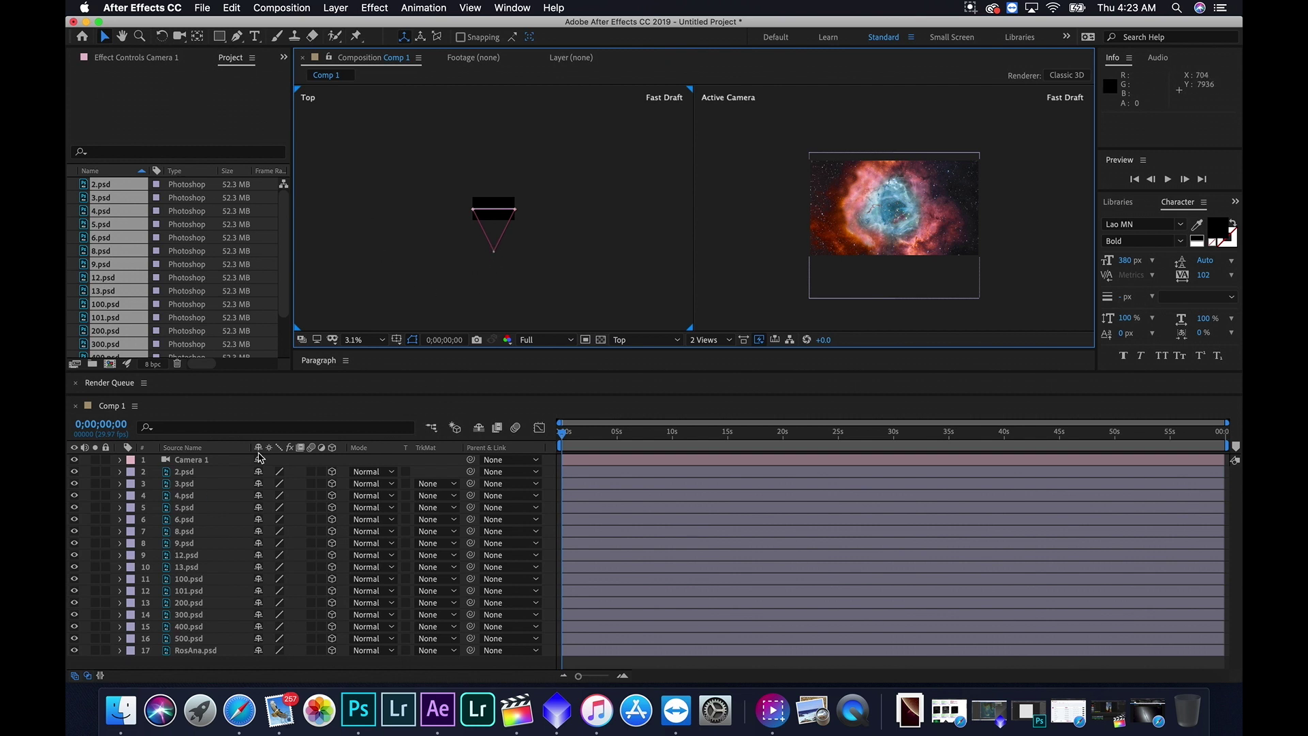
pyautogui.click(227, 462)
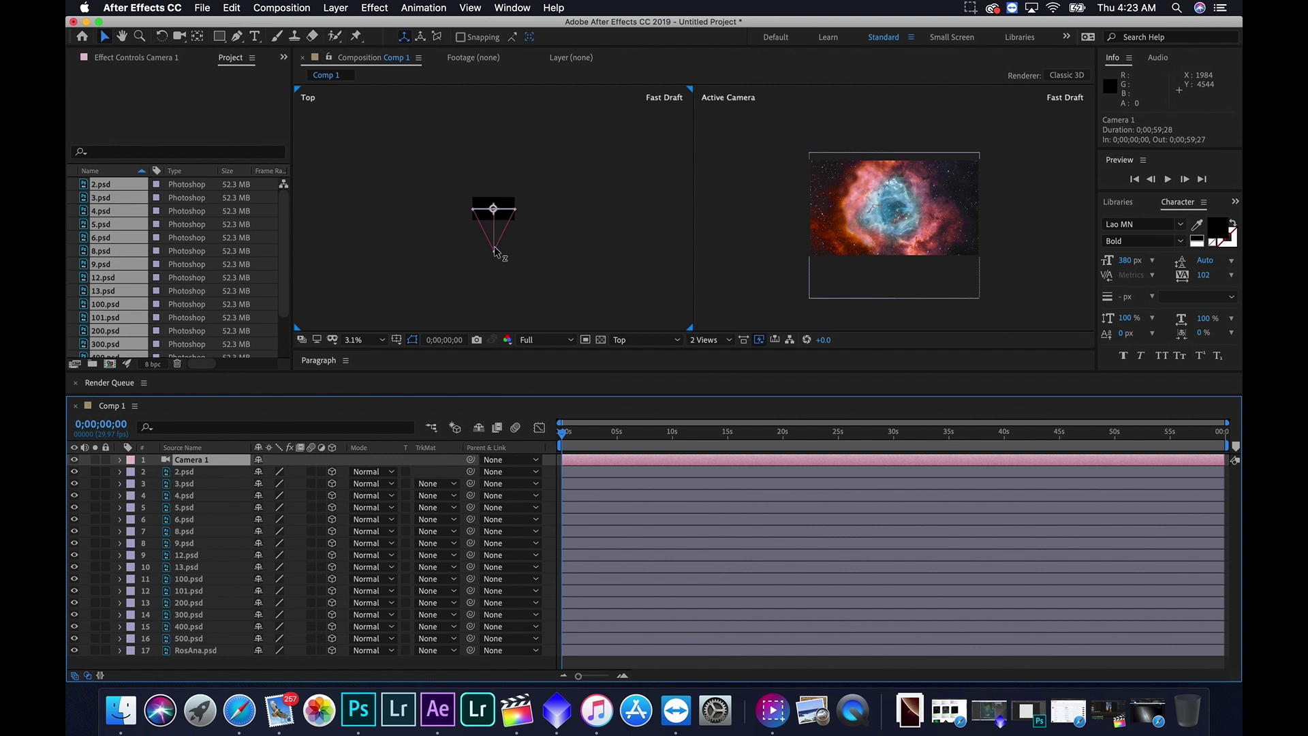
pyautogui.moveTo(496, 251); pyautogui.dragTo(500, 327)
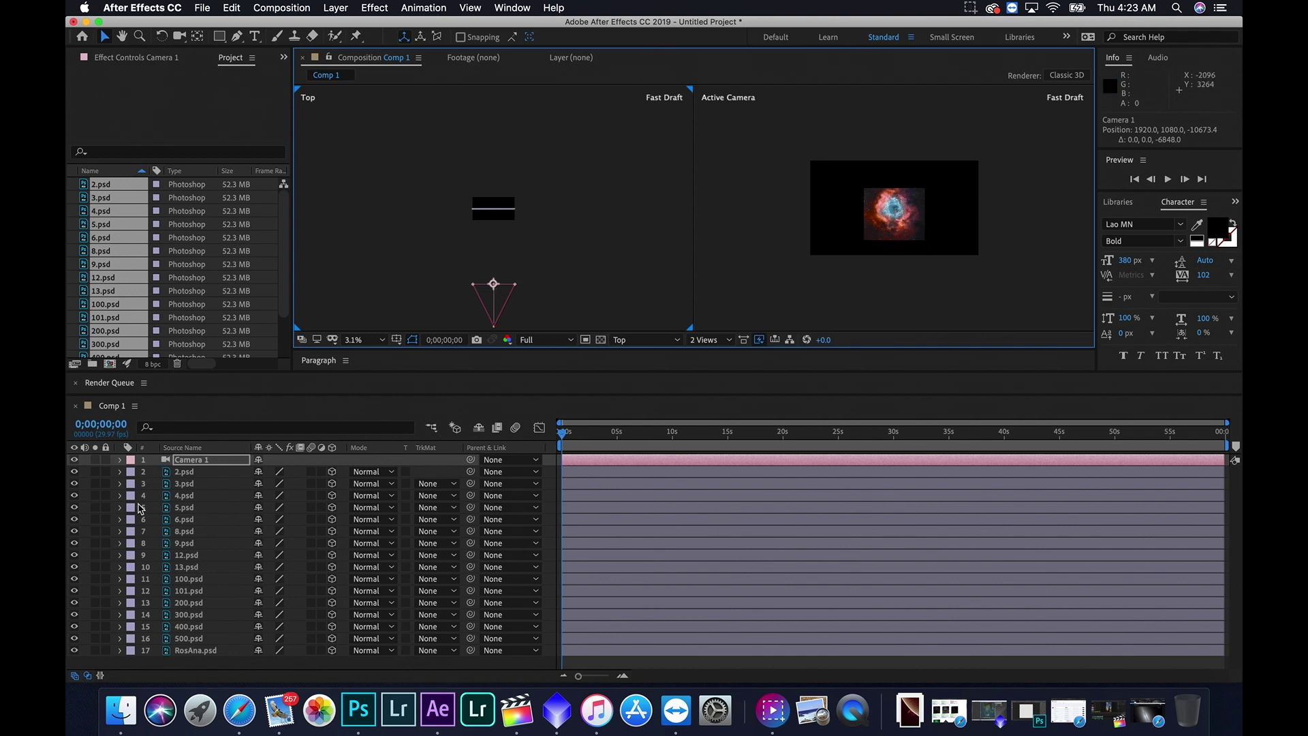
# - Scale all the PSD layers from 2.psd to RosAna.psd to 269%, then collapse and deselect them
pyautogui.click(197, 475)
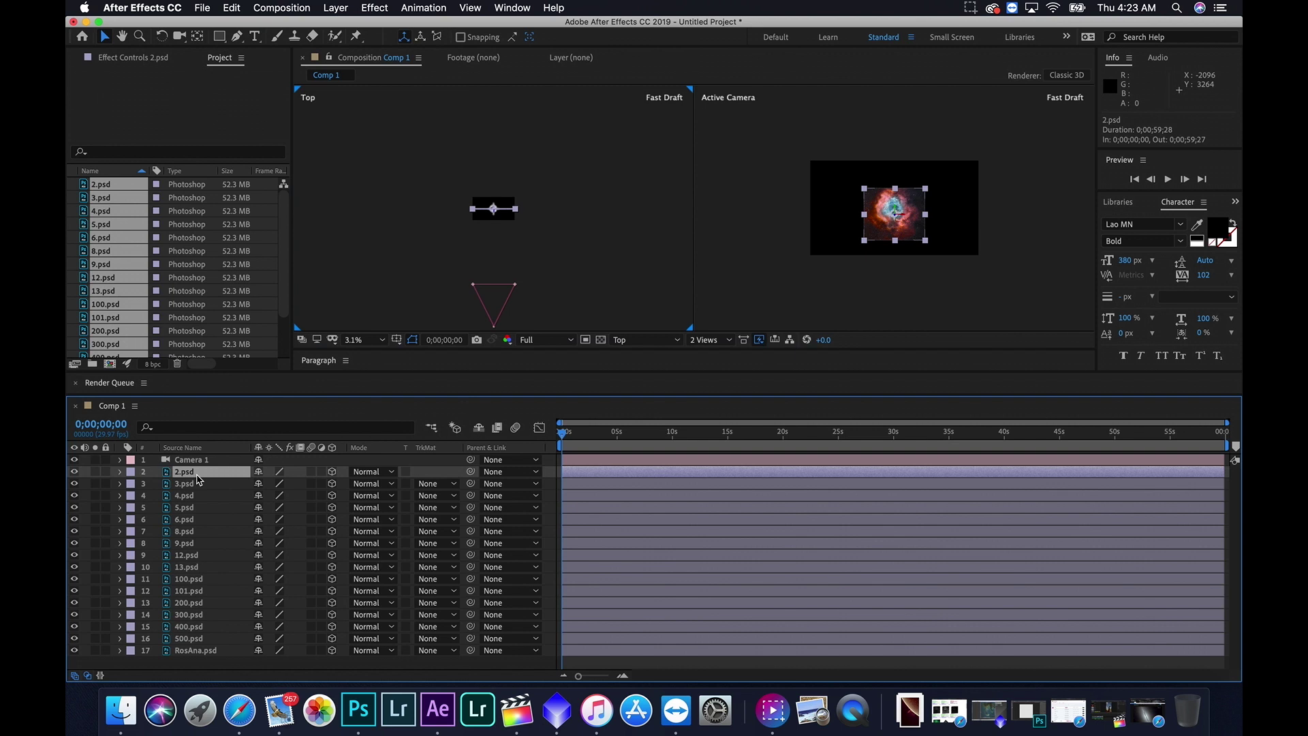
pyautogui.keyDown('shift'); pyautogui.click(210, 653); pyautogui.keyUp('shift')
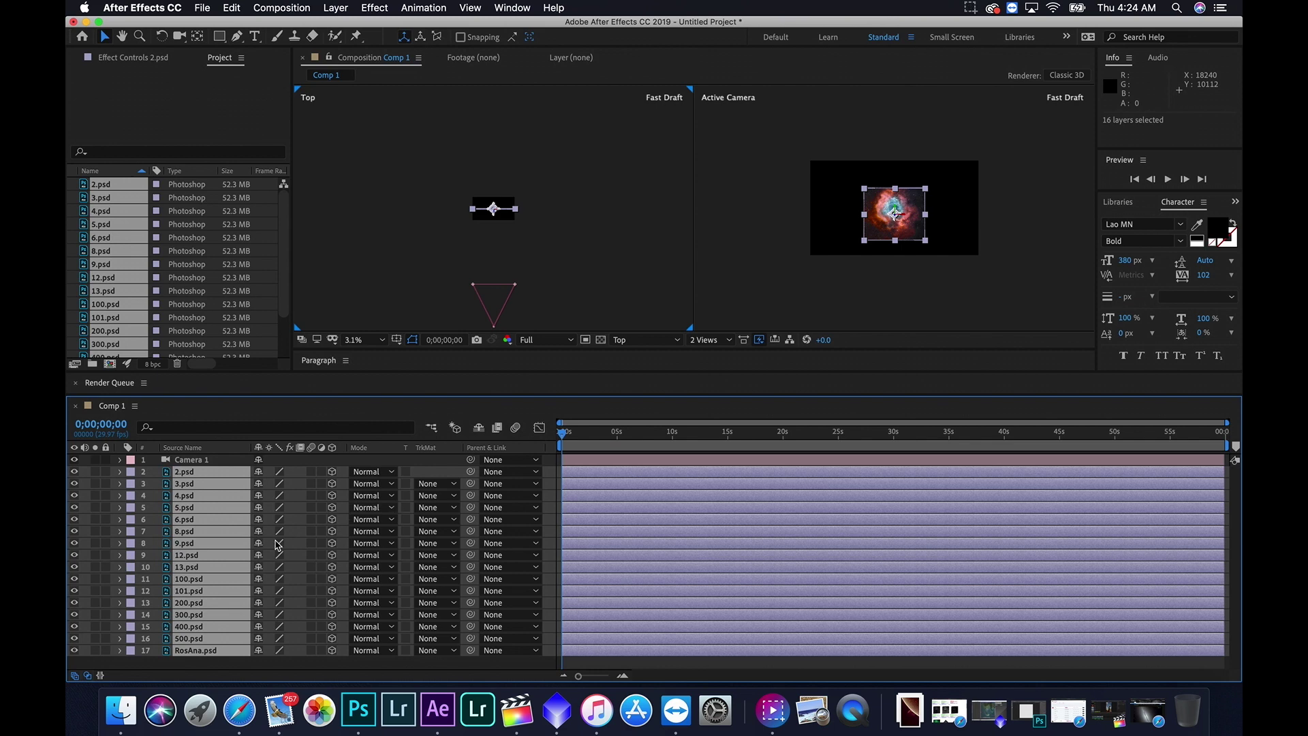
pyautogui.press('s')
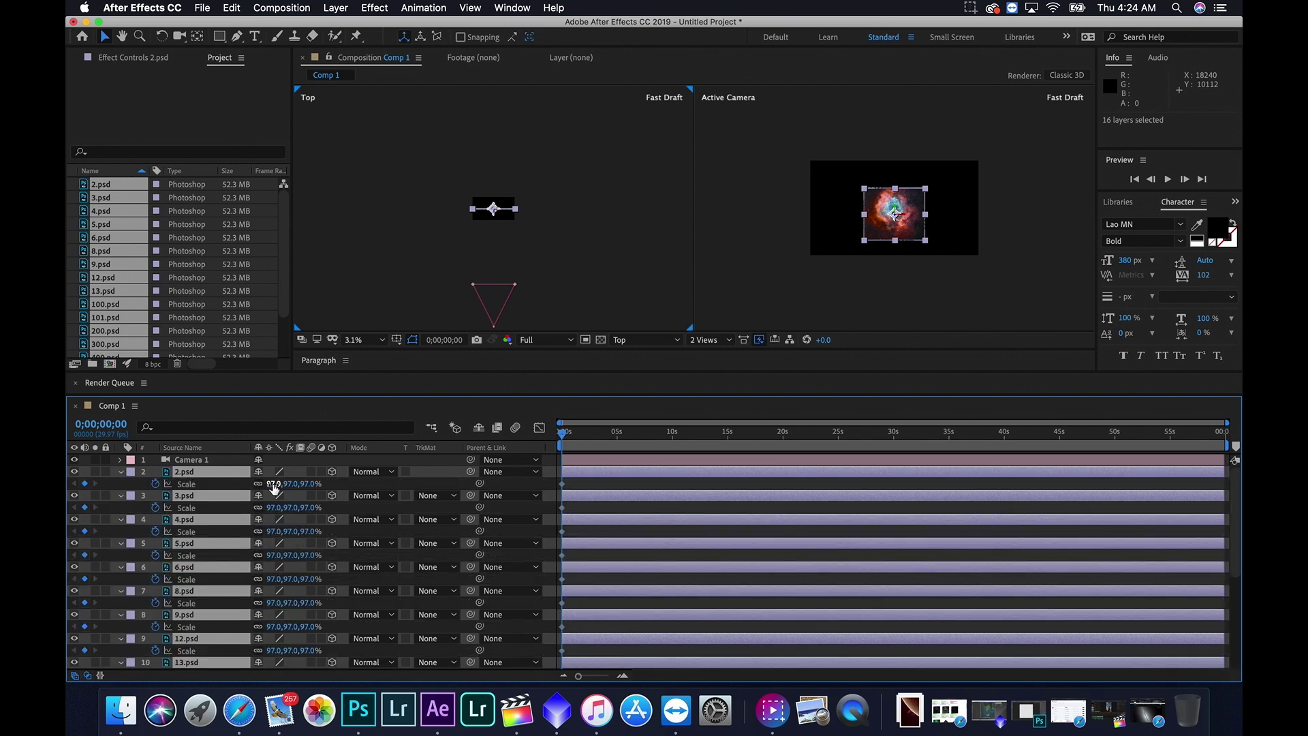
pyautogui.moveTo(277, 488); pyautogui.dragTo(400, 489)
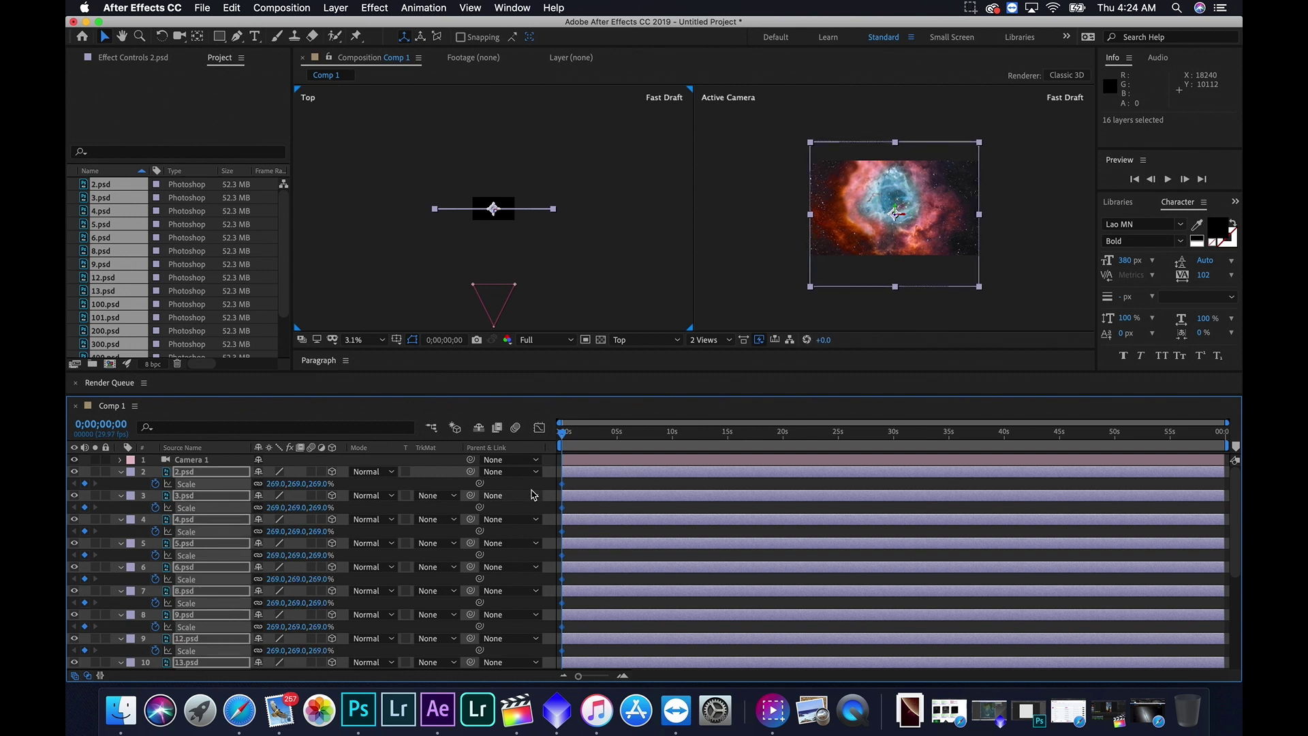
pyautogui.click(121, 471)
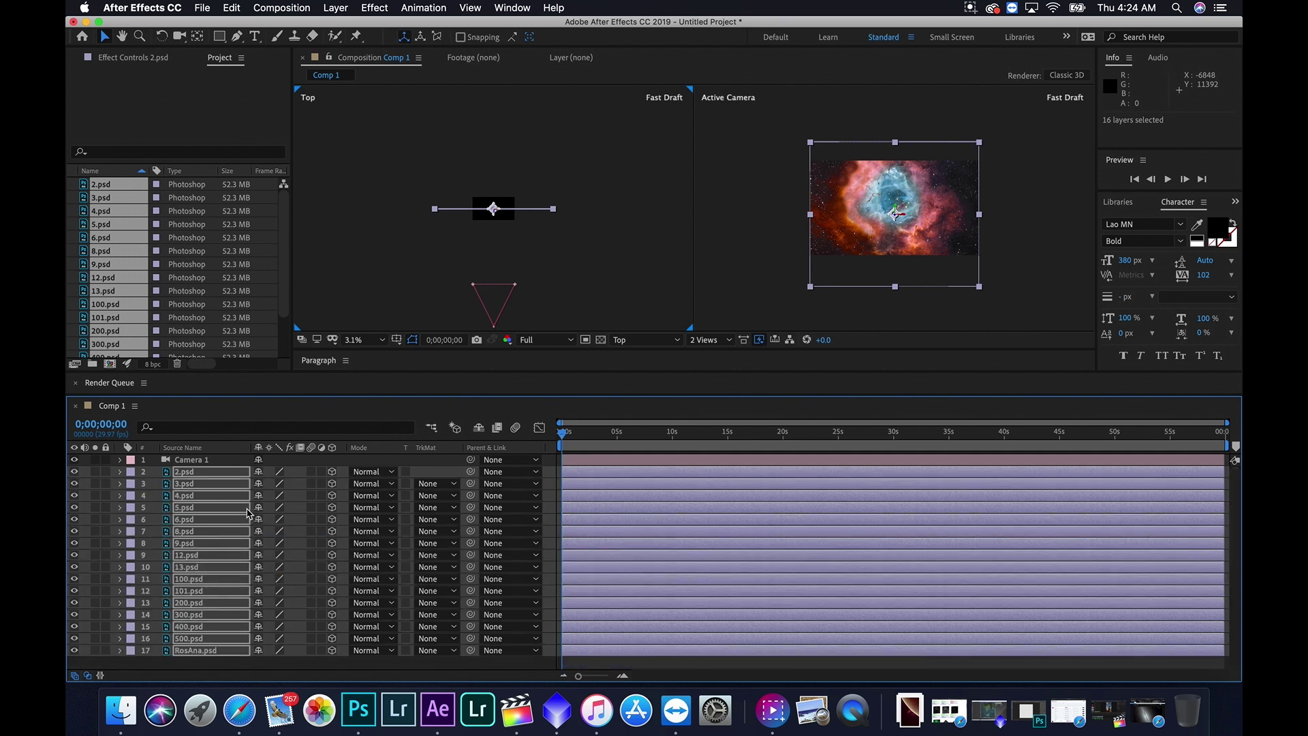
pyautogui.click(273, 671)
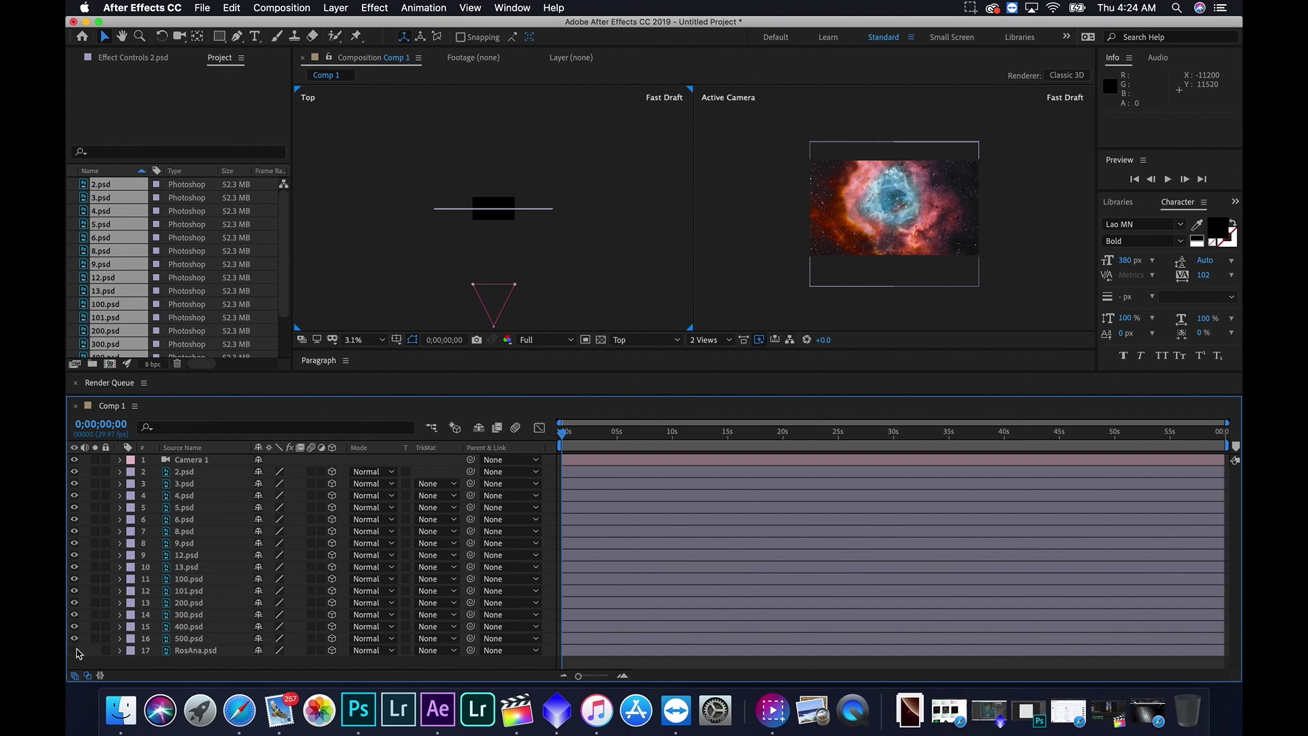
# - Hide every PSD layer except 5.psd, briefly showing 3.psd and 4.psd for comparison
pyautogui.moveTo(77, 648); pyautogui.dragTo(76, 487)
pyautogui.click(75, 472)
pyautogui.click(76, 508)
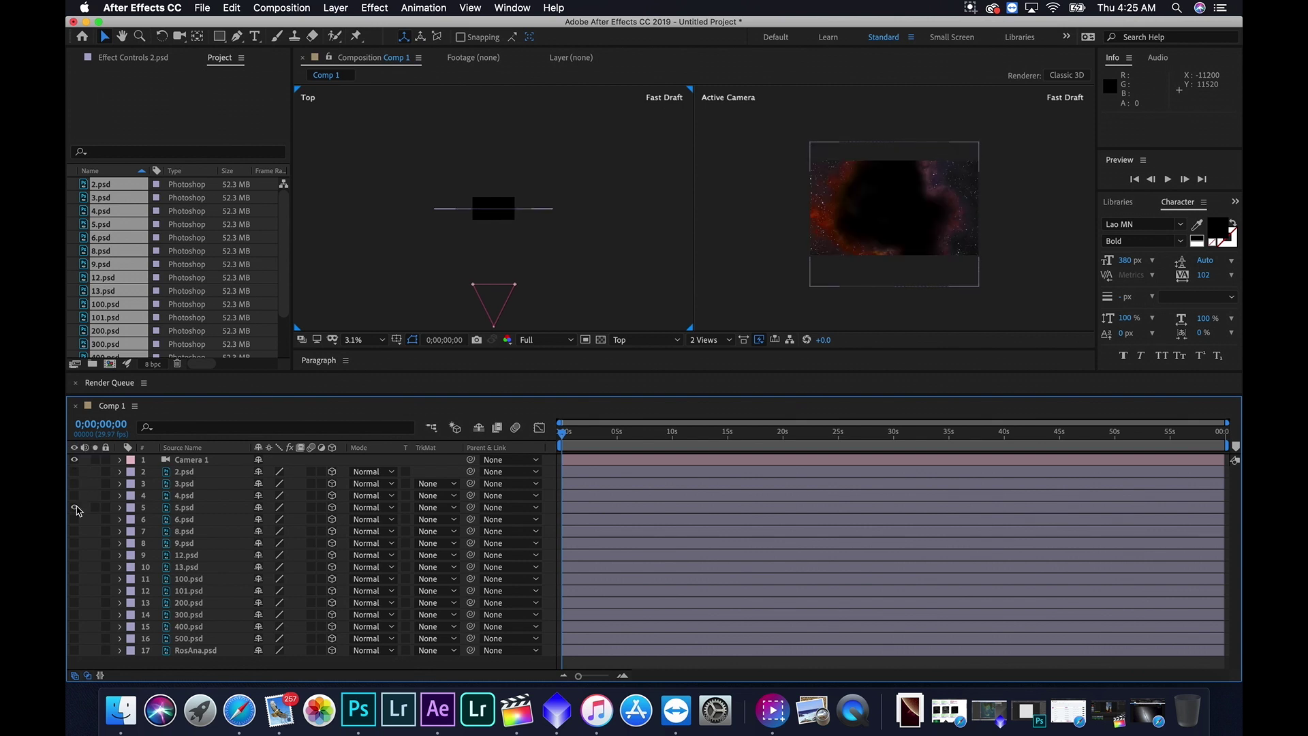
pyautogui.click(77, 499)
pyautogui.click(77, 499)
pyautogui.click(77, 485)
pyautogui.click(76, 481)
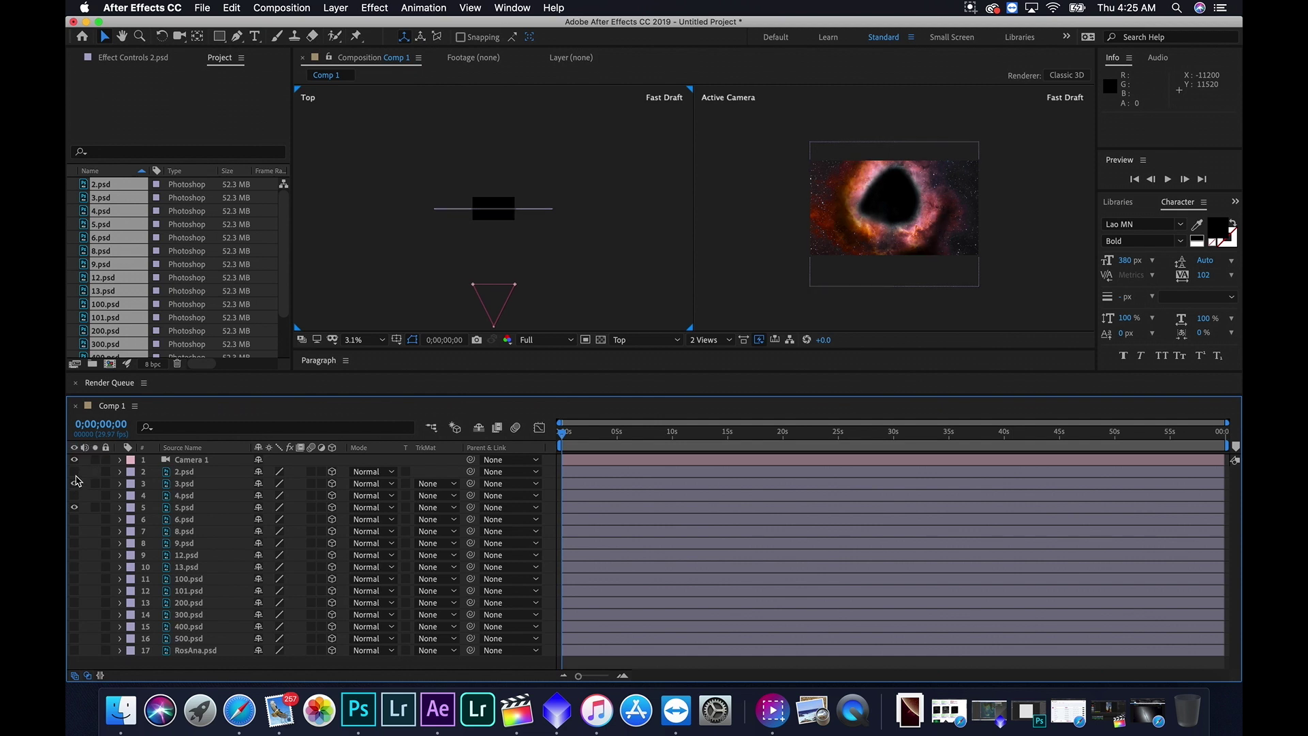
pyautogui.click(77, 493)
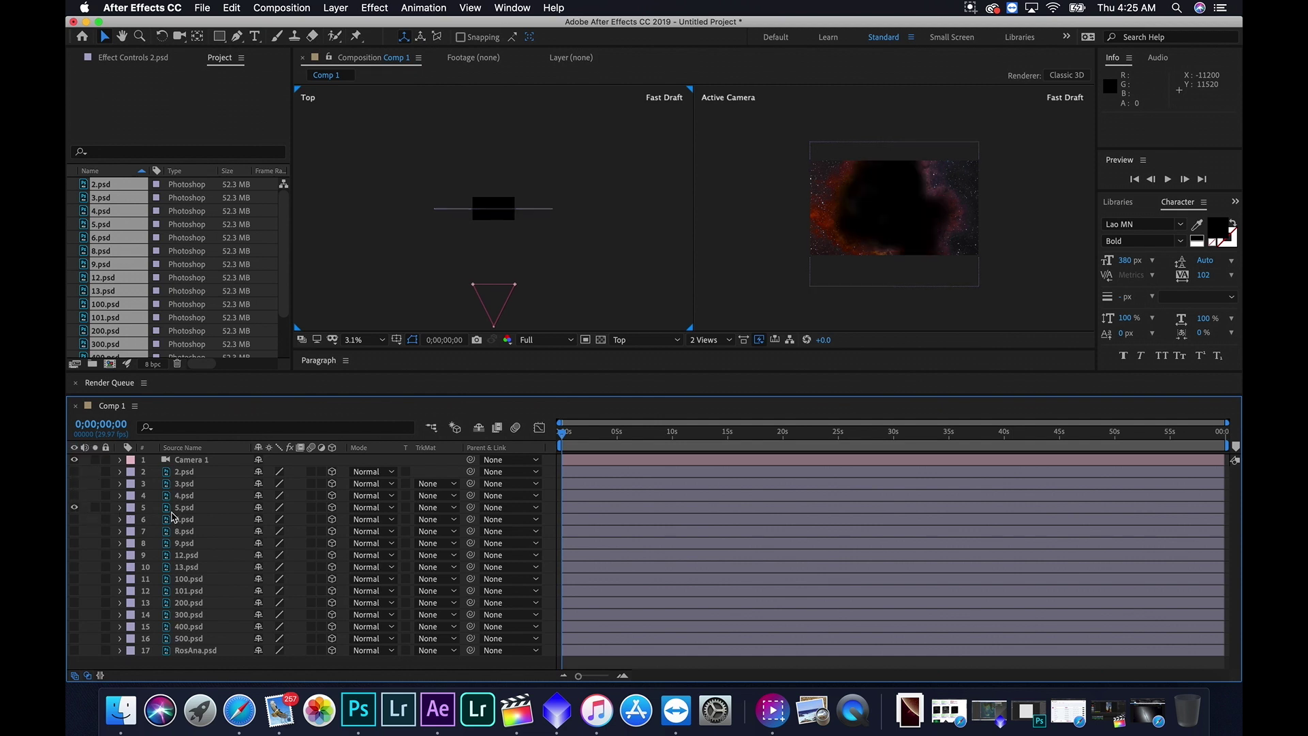
# - Push 5.psd away from the camera in the Top view to about Z 11072 and scale it to 549%
pyautogui.click(232, 510)
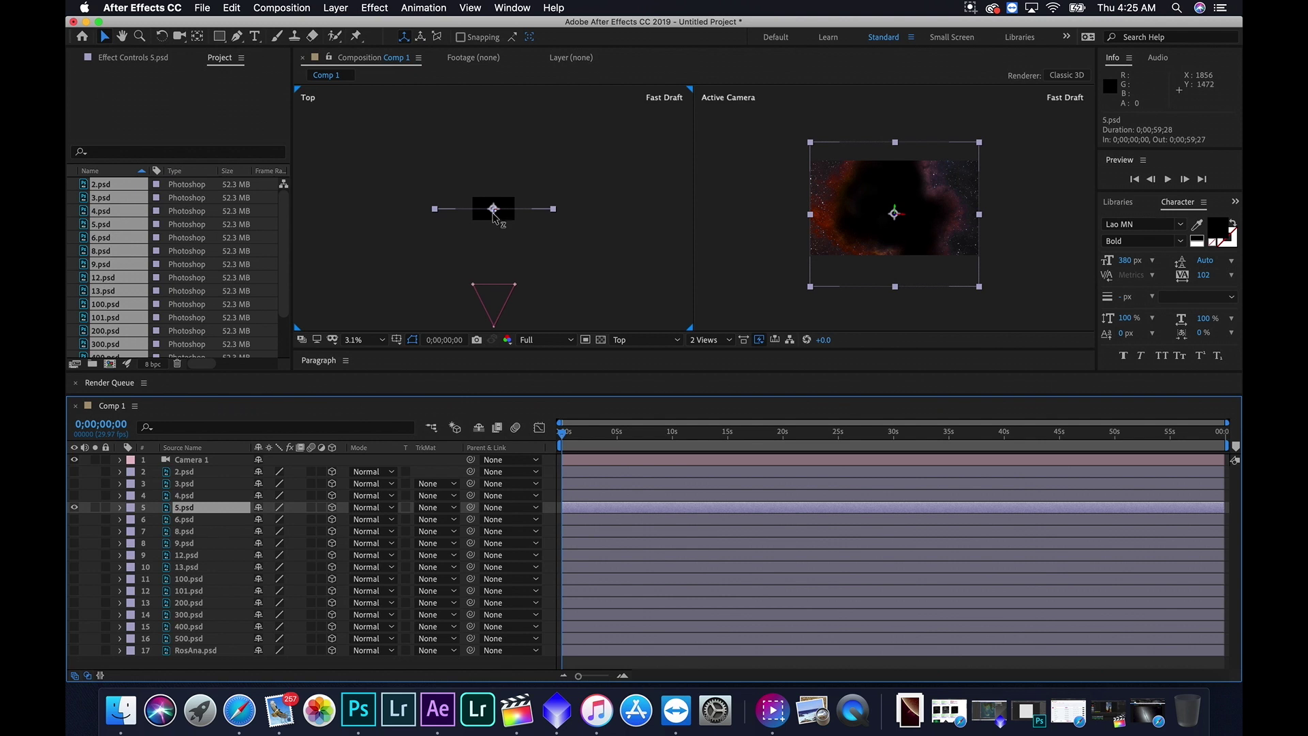
pyautogui.moveTo(494, 217); pyautogui.dragTo(494, 95)
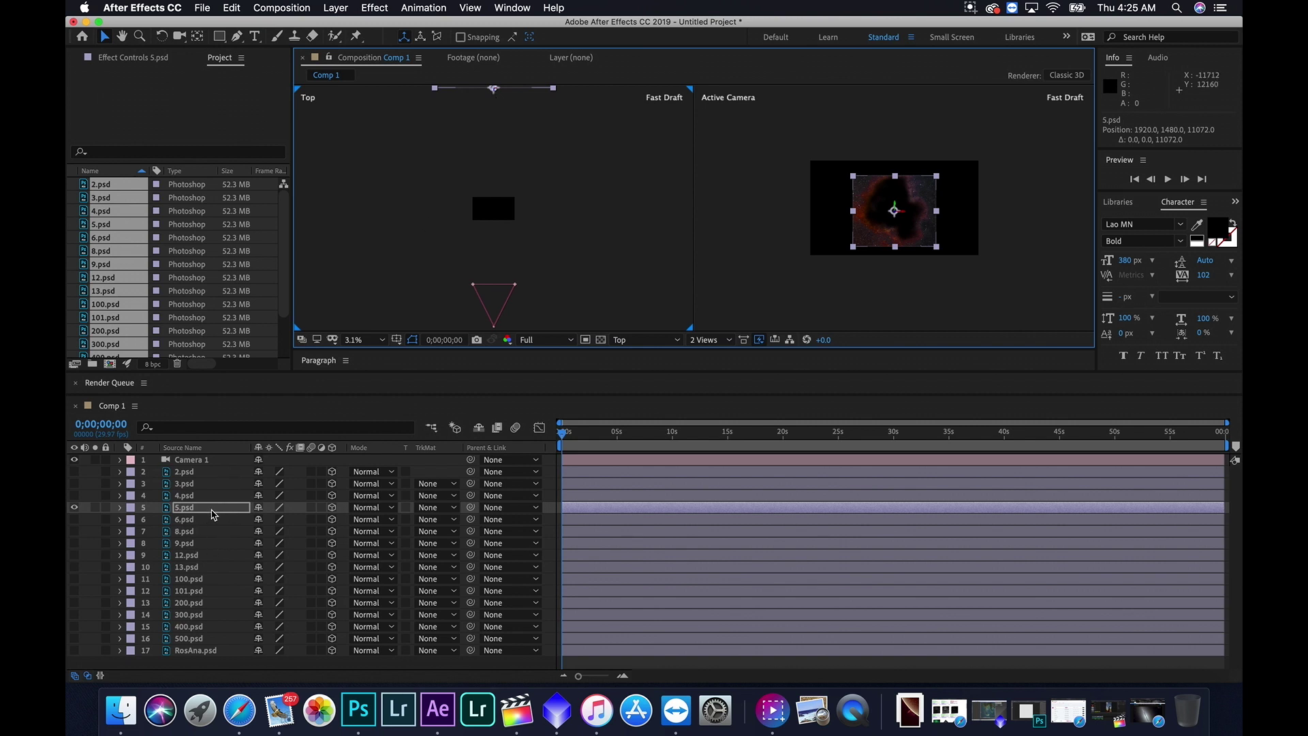
pyautogui.press('s')
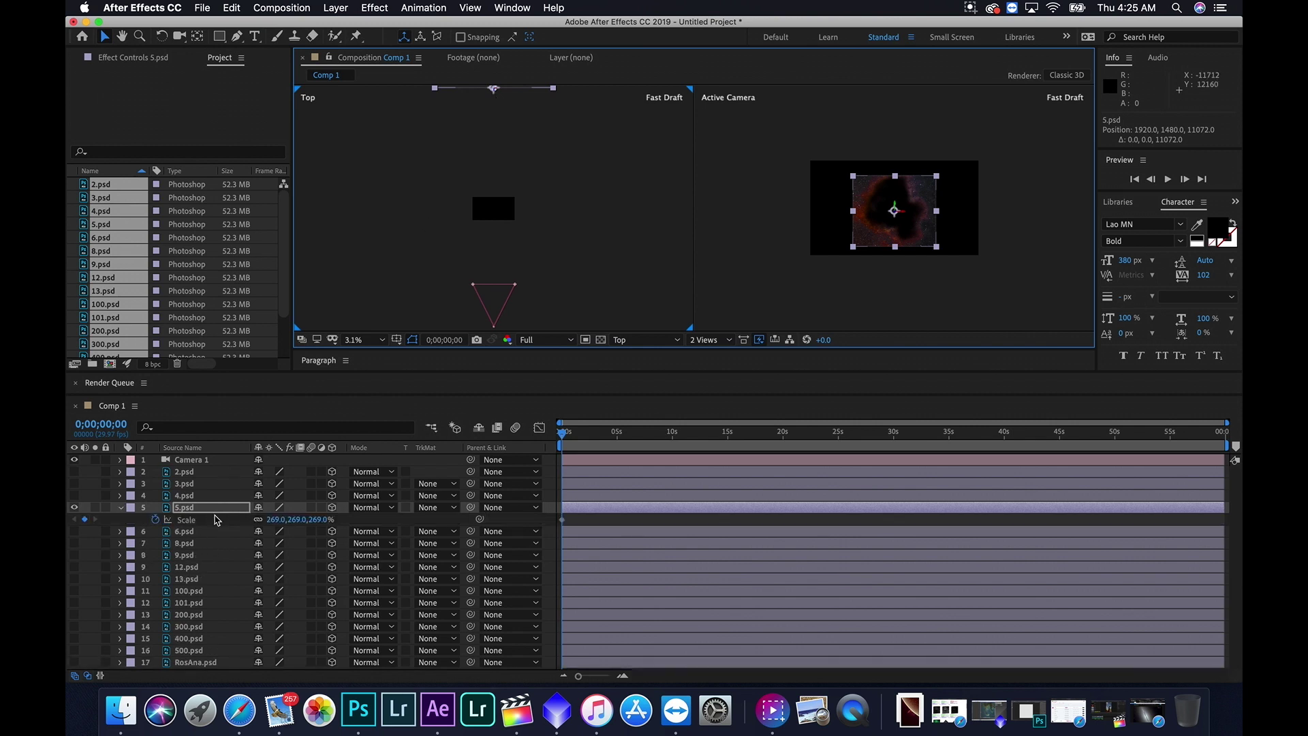
pyautogui.click(272, 522)
pyautogui.moveTo(272, 522); pyautogui.dragTo(521, 545)
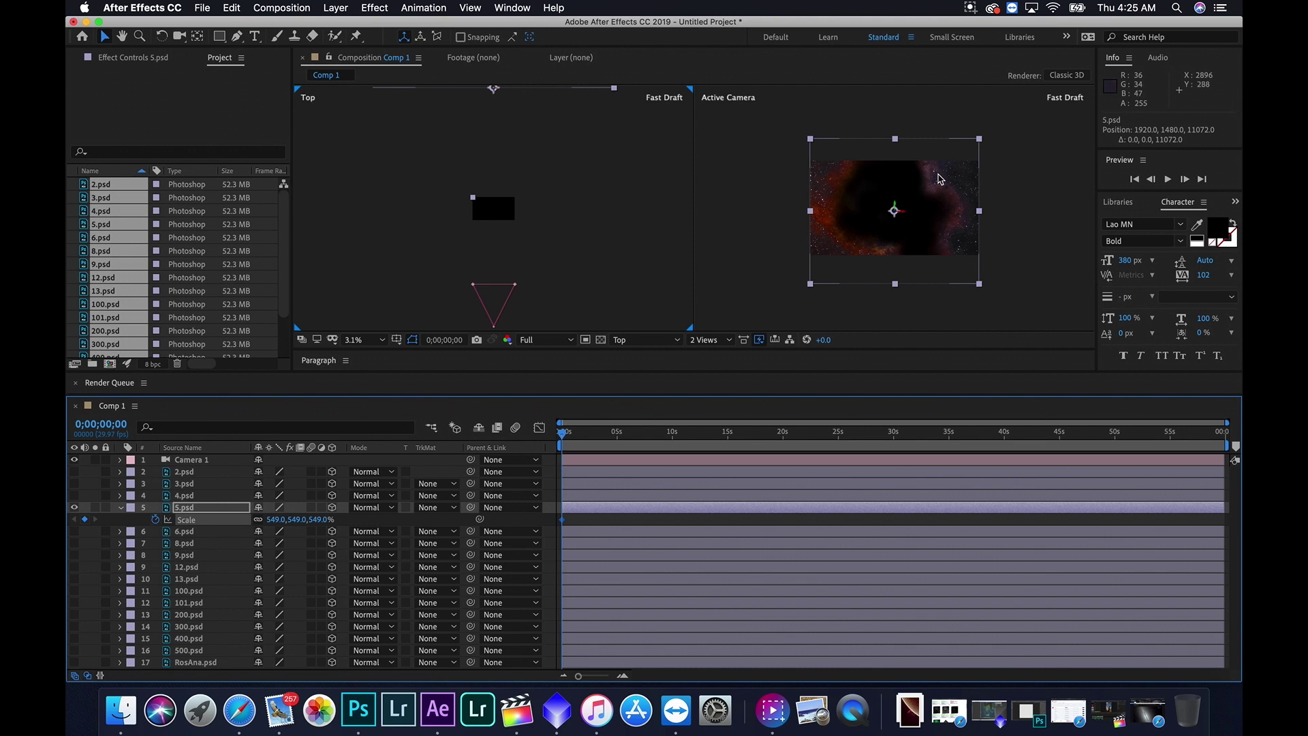
# - Lower 5.psd to about Y 1843.8 in the camera view and turn the visibility of all PSD layers back on
pyautogui.click(74, 531)
pyautogui.moveTo(942, 183); pyautogui.dragTo(942, 180)
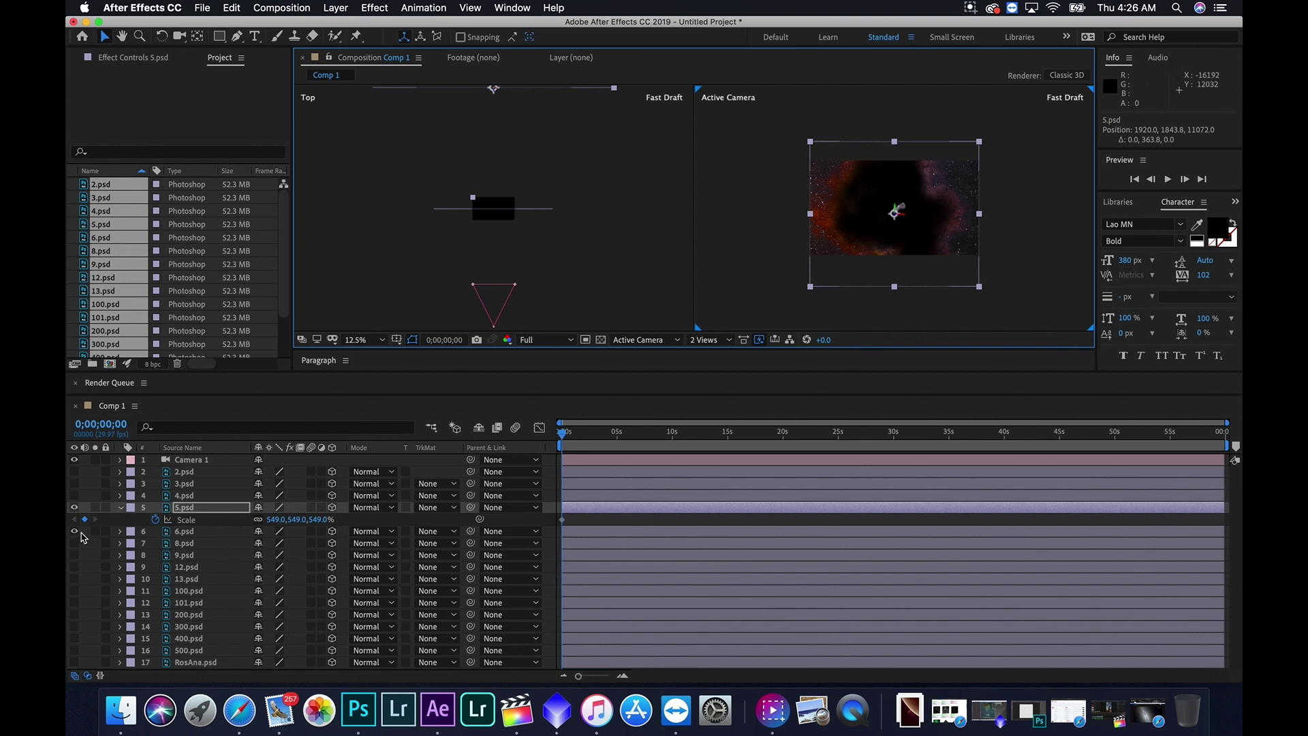
pyautogui.moveTo(75, 605); pyautogui.dragTo(80, 681)
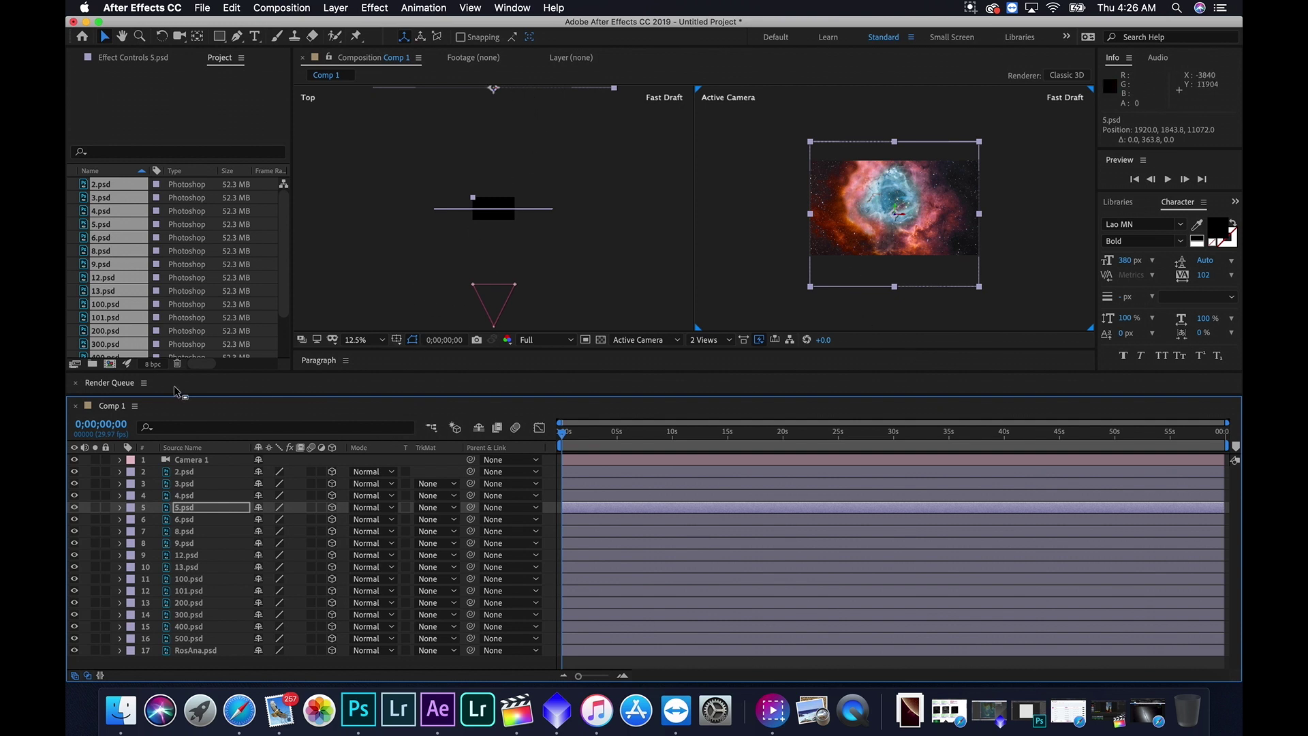
# - Test the fly-through by moving Camera 1 forward past the layers in the Top view, then return it to about Z -10801
pyautogui.click(121, 461)
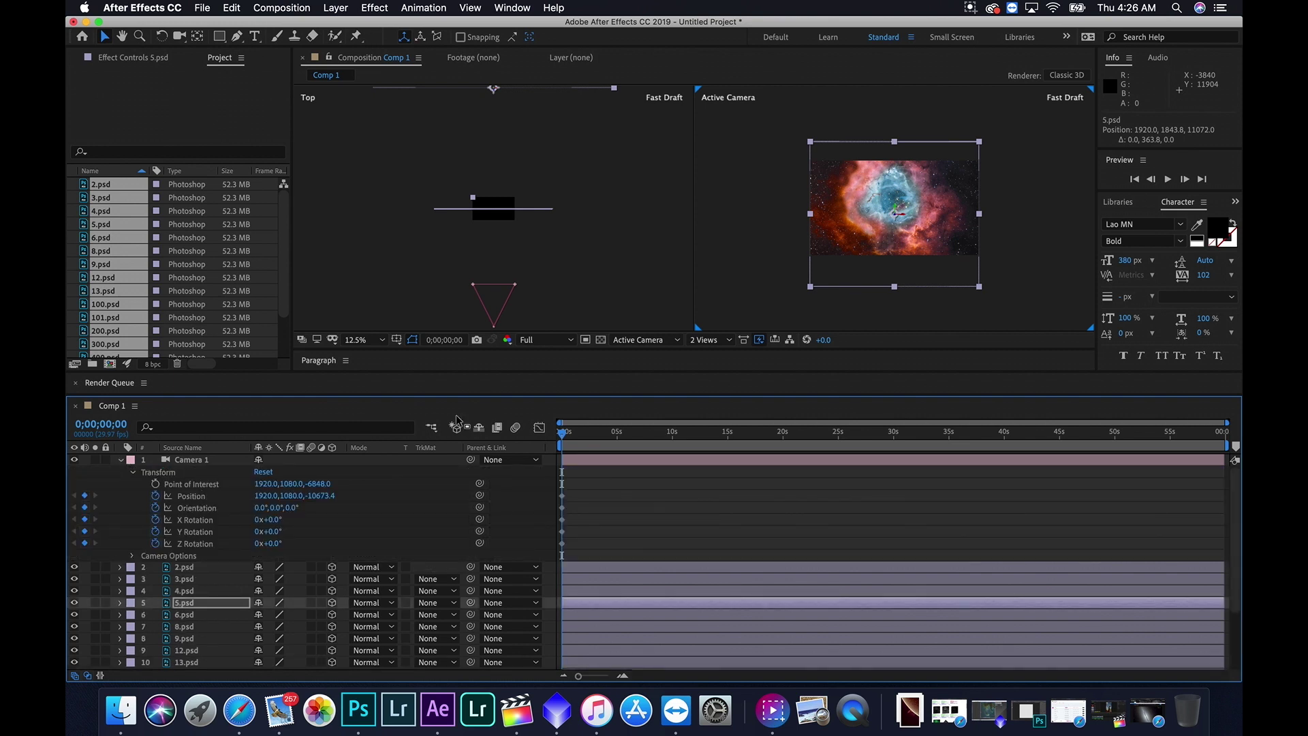
pyautogui.click(208, 462)
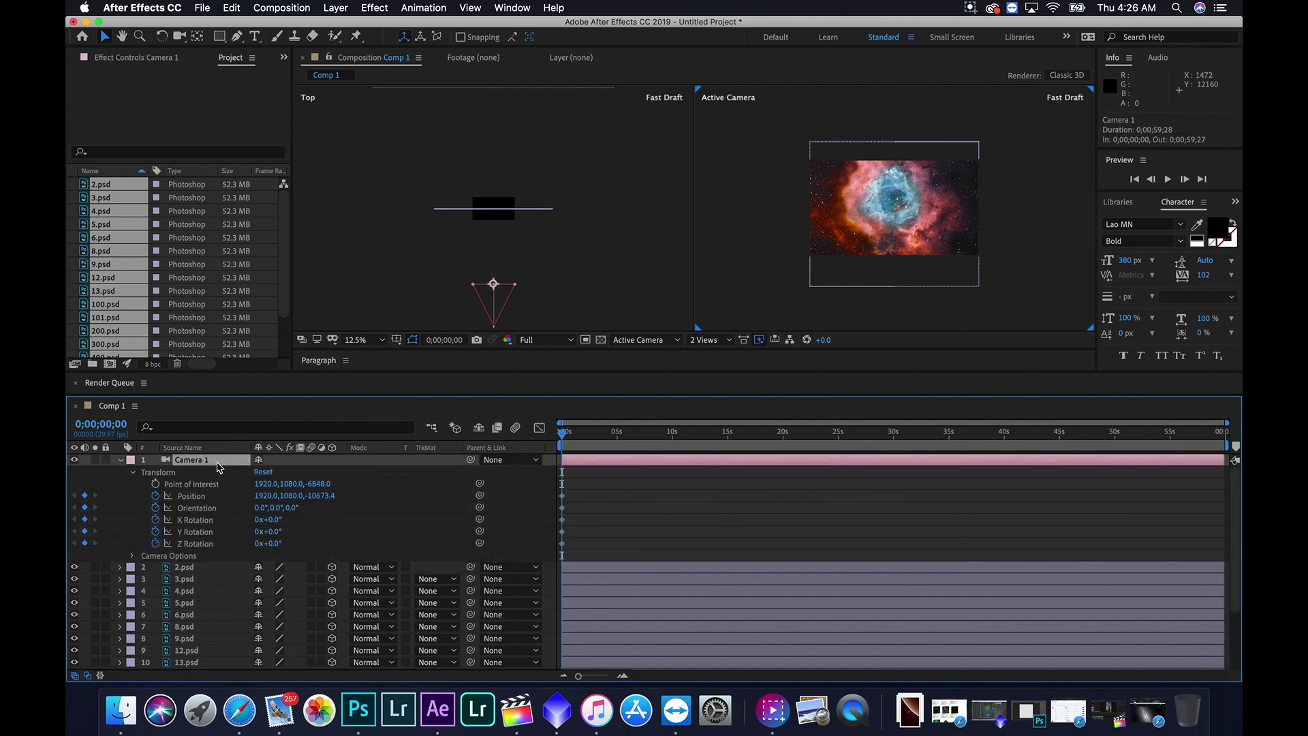
pyautogui.click(494, 328)
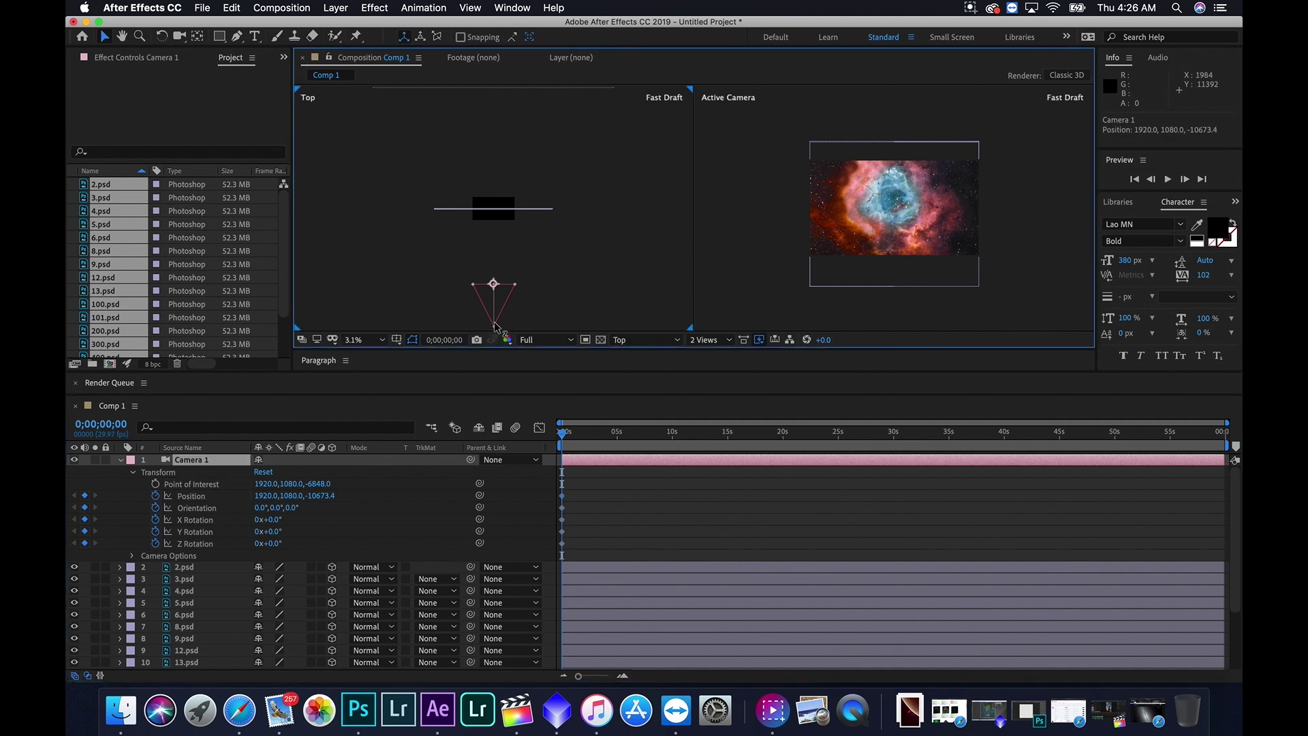
pyautogui.moveTo(495, 325); pyautogui.dragTo(481, 204)
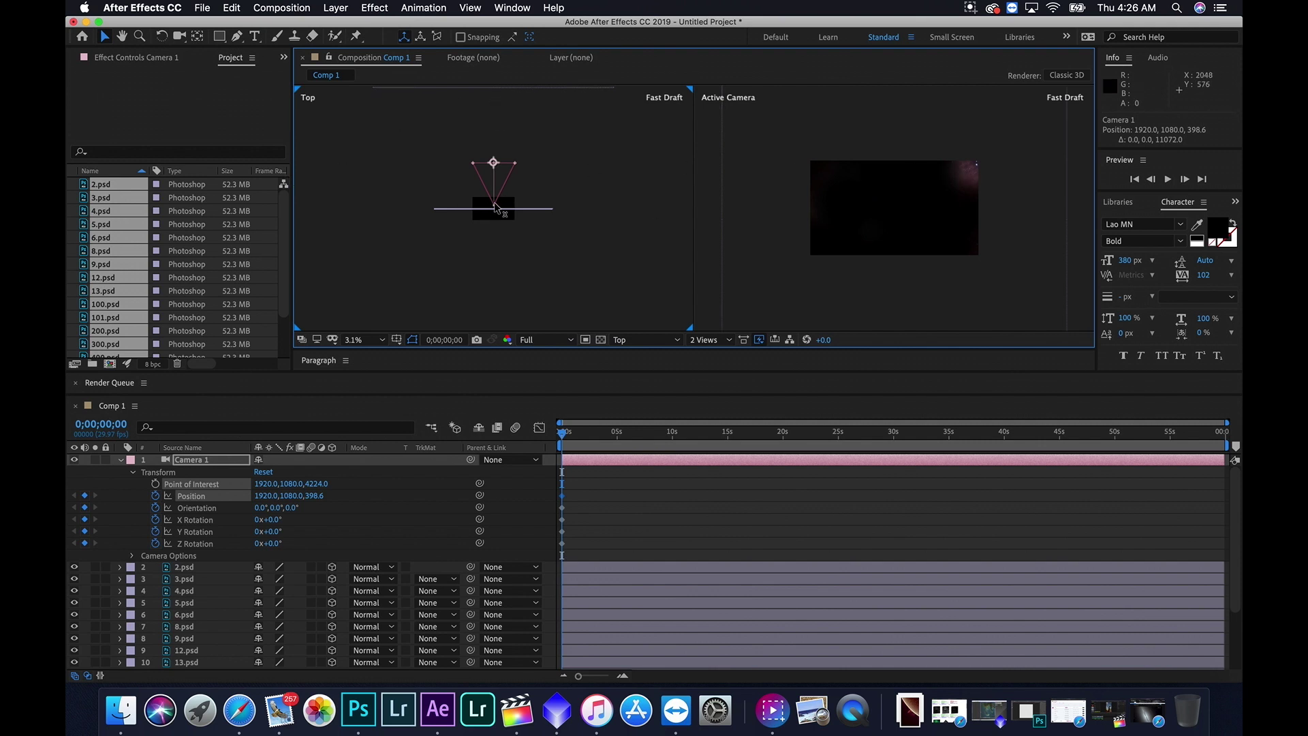
pyautogui.moveTo(495, 205); pyautogui.dragTo(494, 91)
pyautogui.click(122, 460)
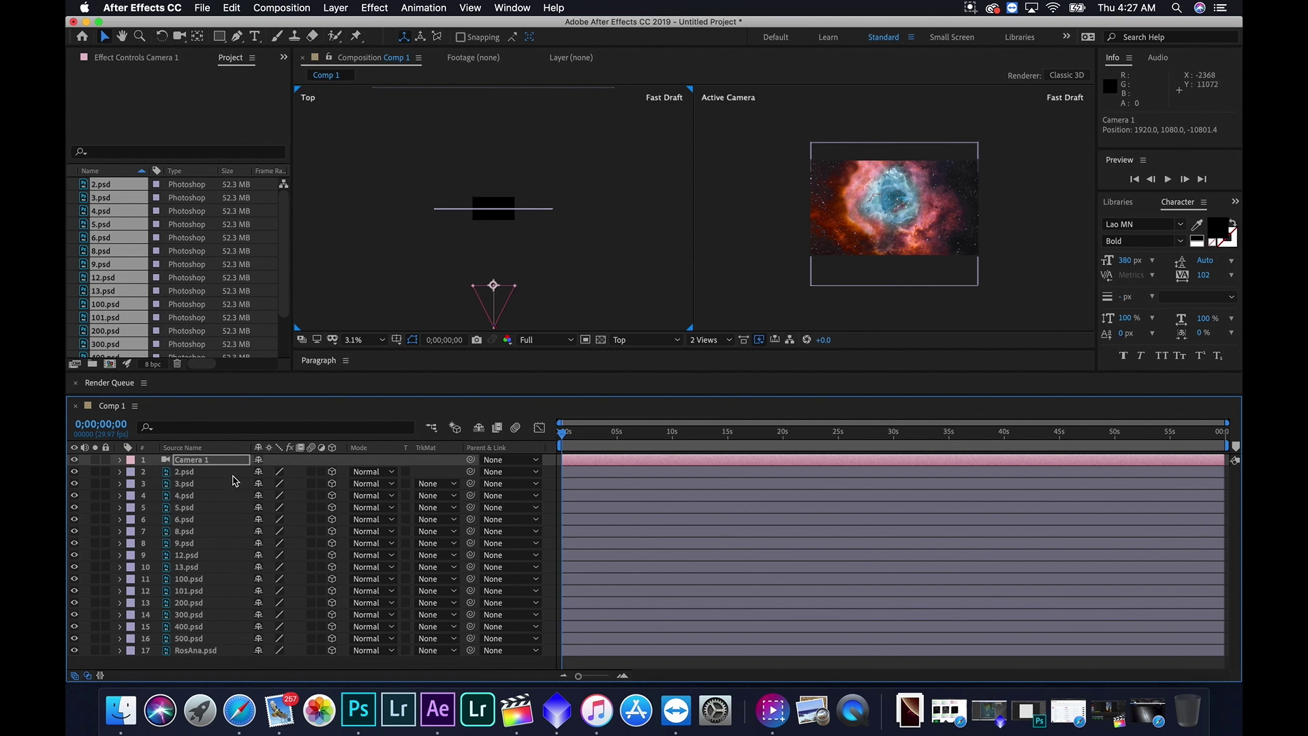
# - Select 5.psd and 6.psd in turn to compare their depths in the Top view
pyautogui.click(227, 507)
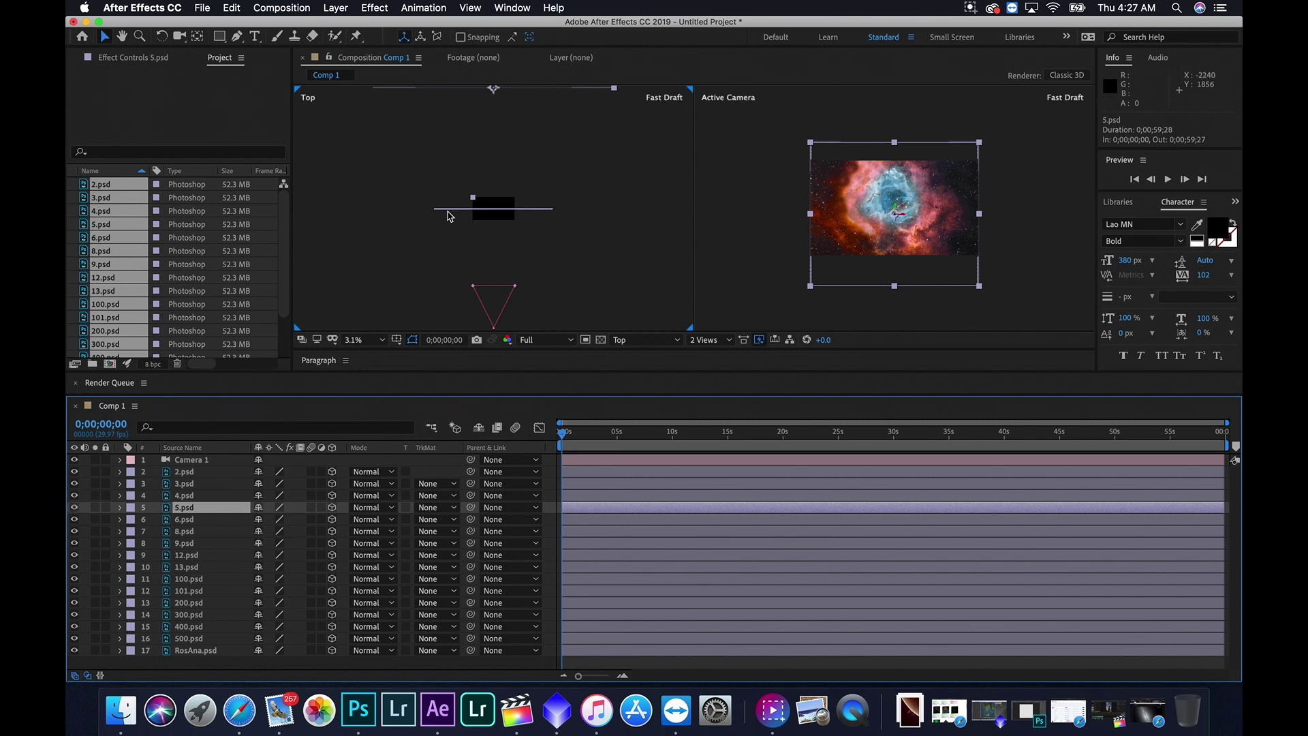
pyautogui.click(219, 519)
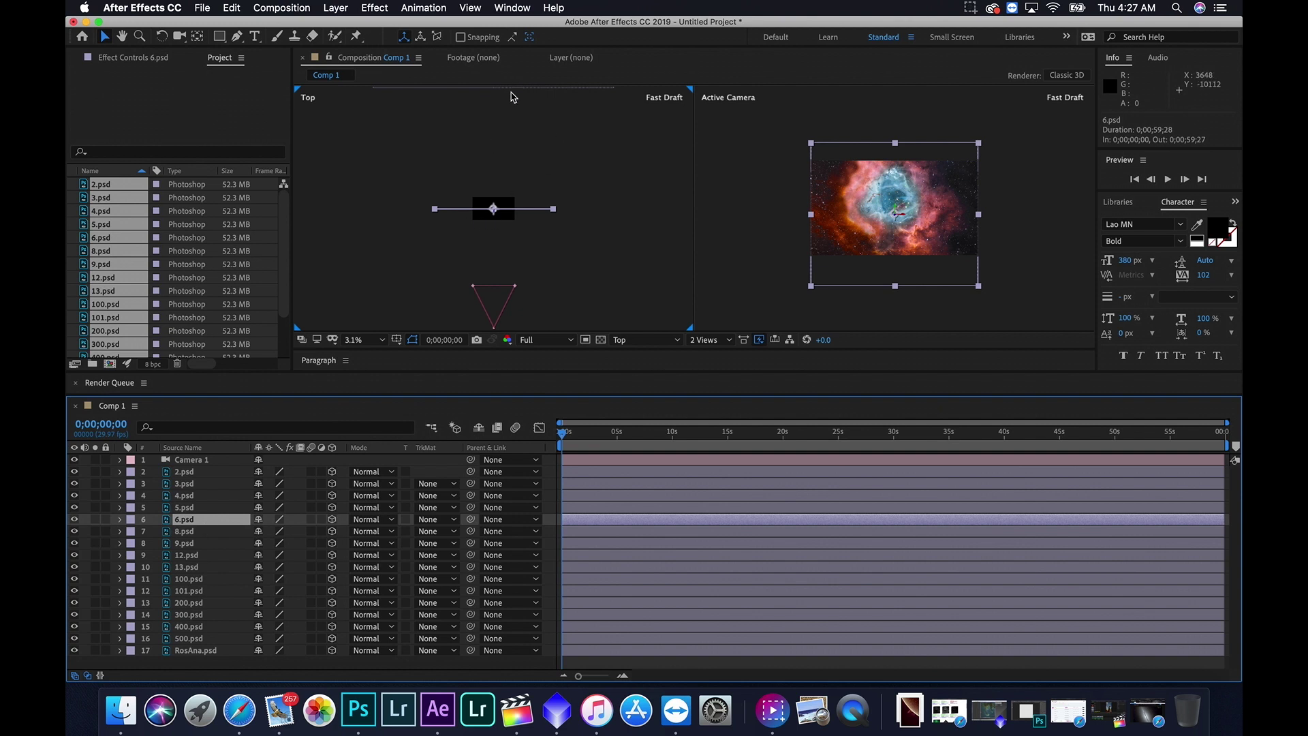
pyautogui.moveTo(495, 216)
pyautogui.mouseDown()
pyautogui.moveTo(491, 172)
pyautogui.moveTo(494, 280)
pyautogui.moveTo(493, 209)
pyautogui.mouseUp()
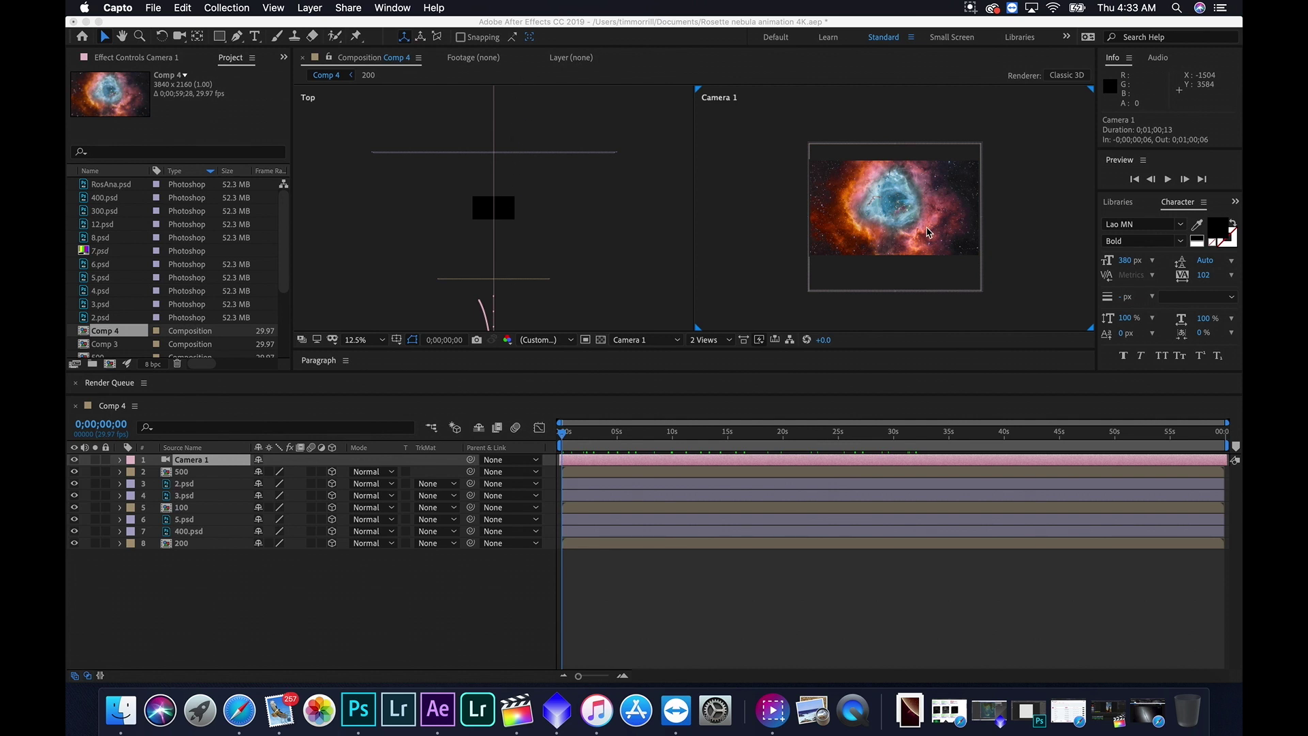
# - Show Comp 4 in 1 View at 25% in an enlarged viewer and expand Camera 1's Transform properties
pyautogui.click(729, 340)
pyautogui.click(725, 354)
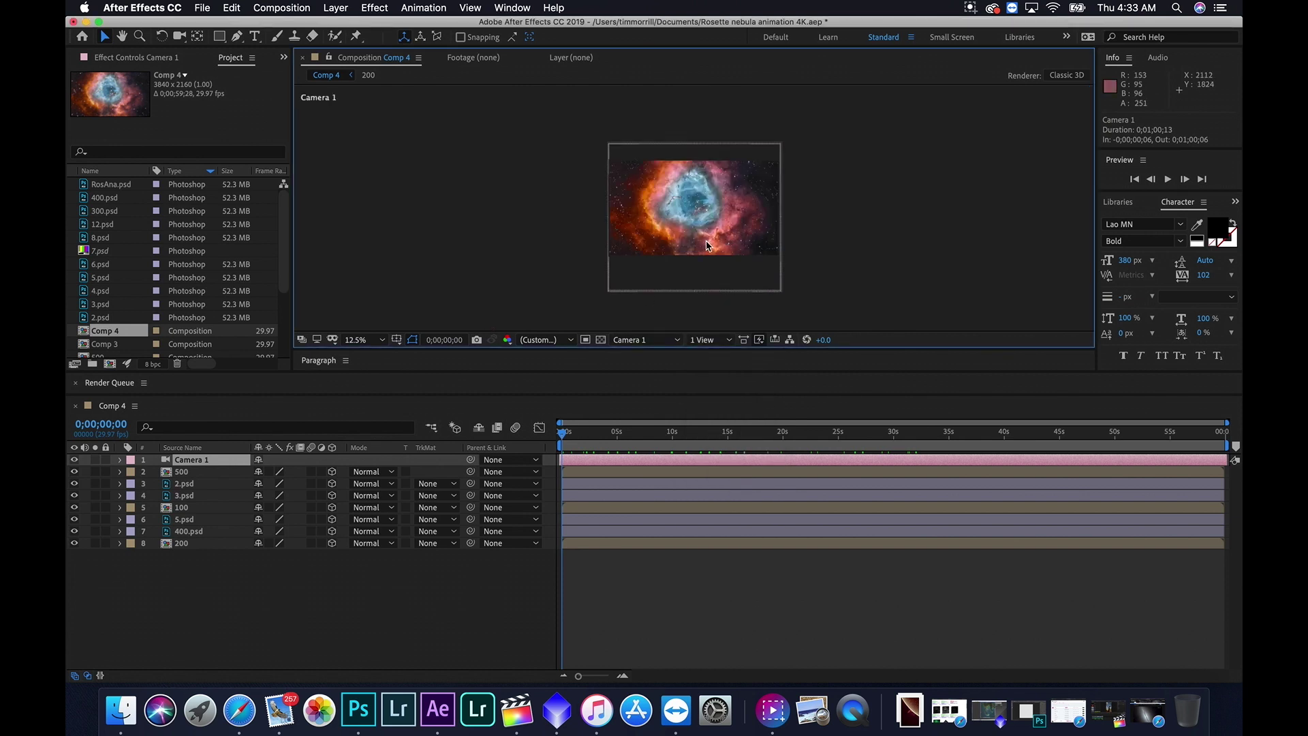
pyautogui.press('.')
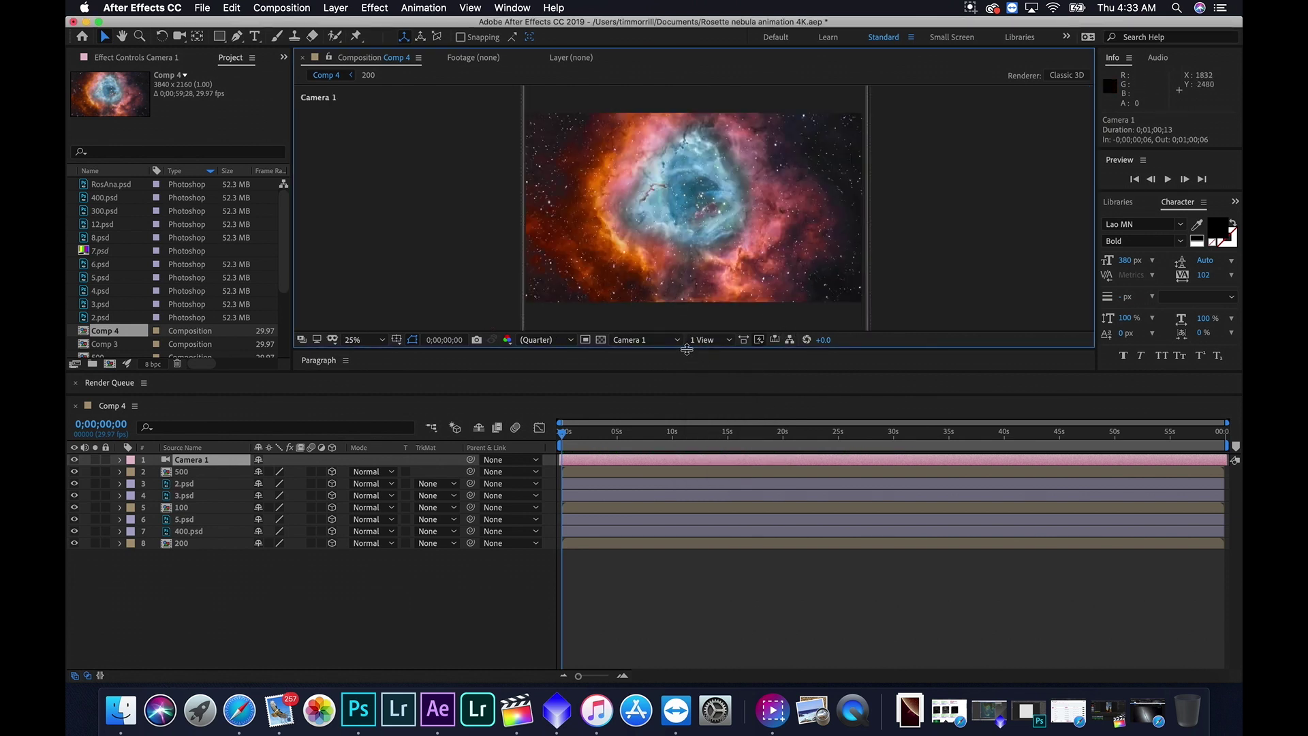
pyautogui.moveTo(686, 350); pyautogui.dragTo(687, 462)
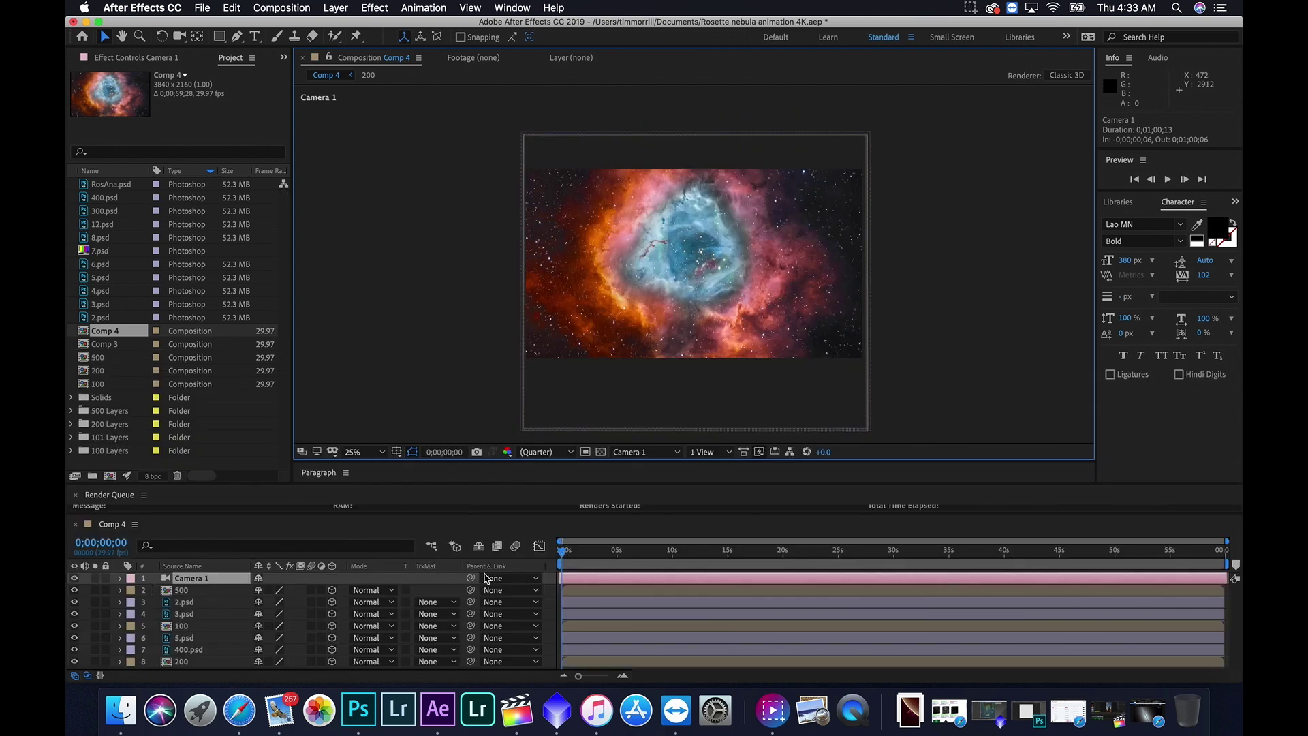
pyautogui.click(119, 579)
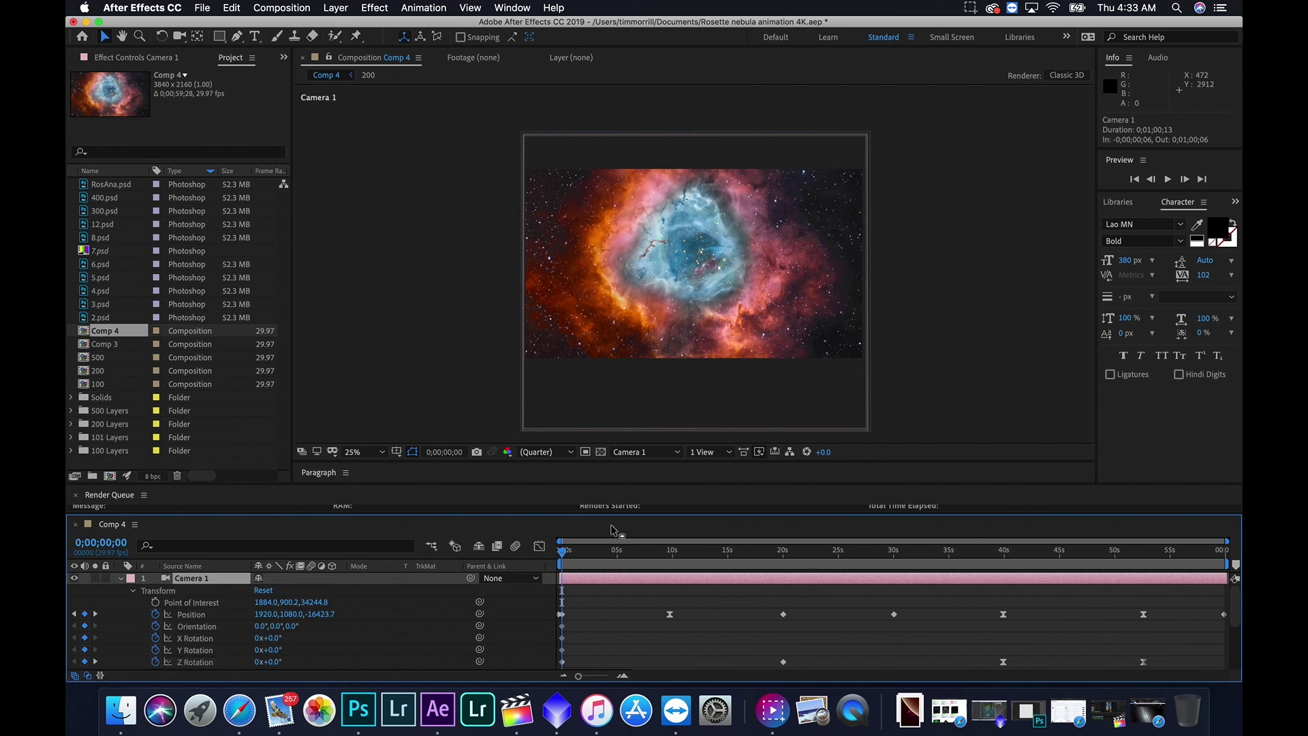
pyautogui.moveTo(607, 513); pyautogui.dragTo(608, 460)
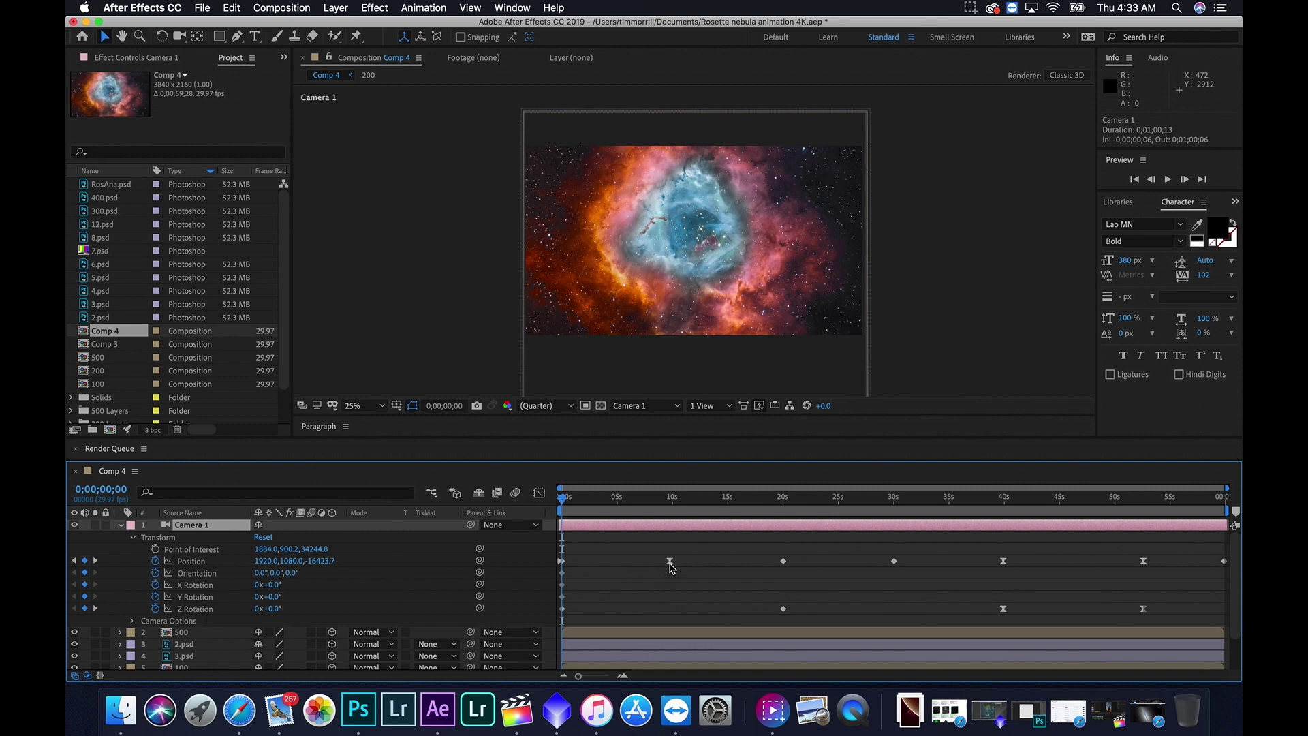
# - Scrub the camera move between 0;00;00;00 and 0;00;09;06, switching to 2 Views to follow its path from the top
pyautogui.moveTo(670, 564)
pyautogui.moveTo(563, 502); pyautogui.dragTo(666, 534)
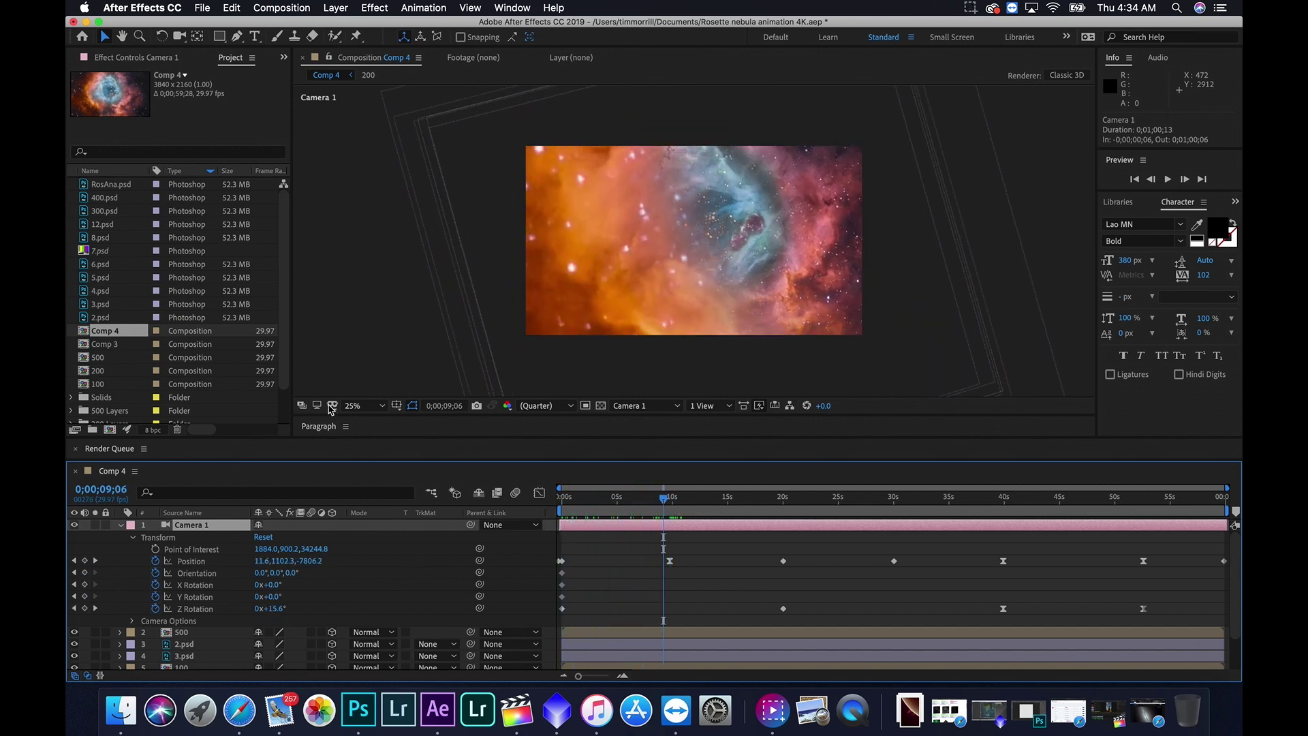
pyautogui.click(705, 406)
pyautogui.click(714, 431)
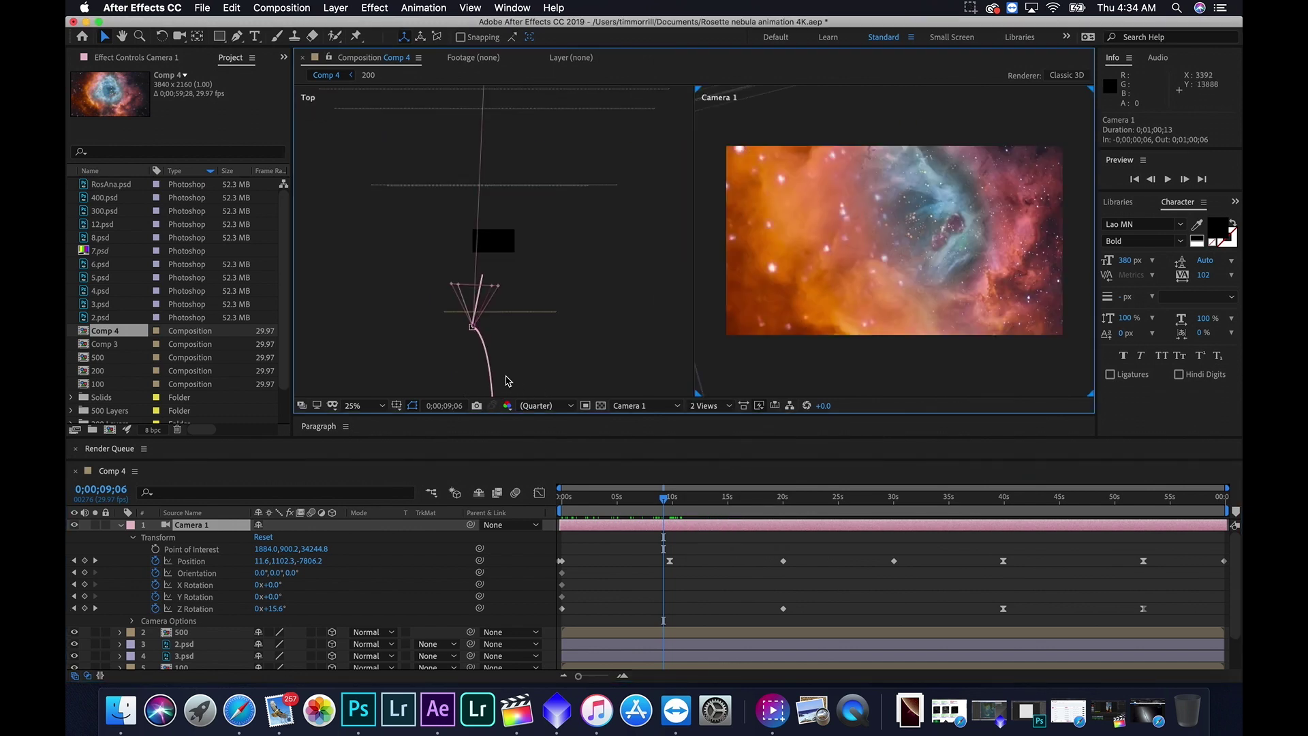
pyautogui.moveTo(663, 502); pyautogui.dragTo(547, 504)
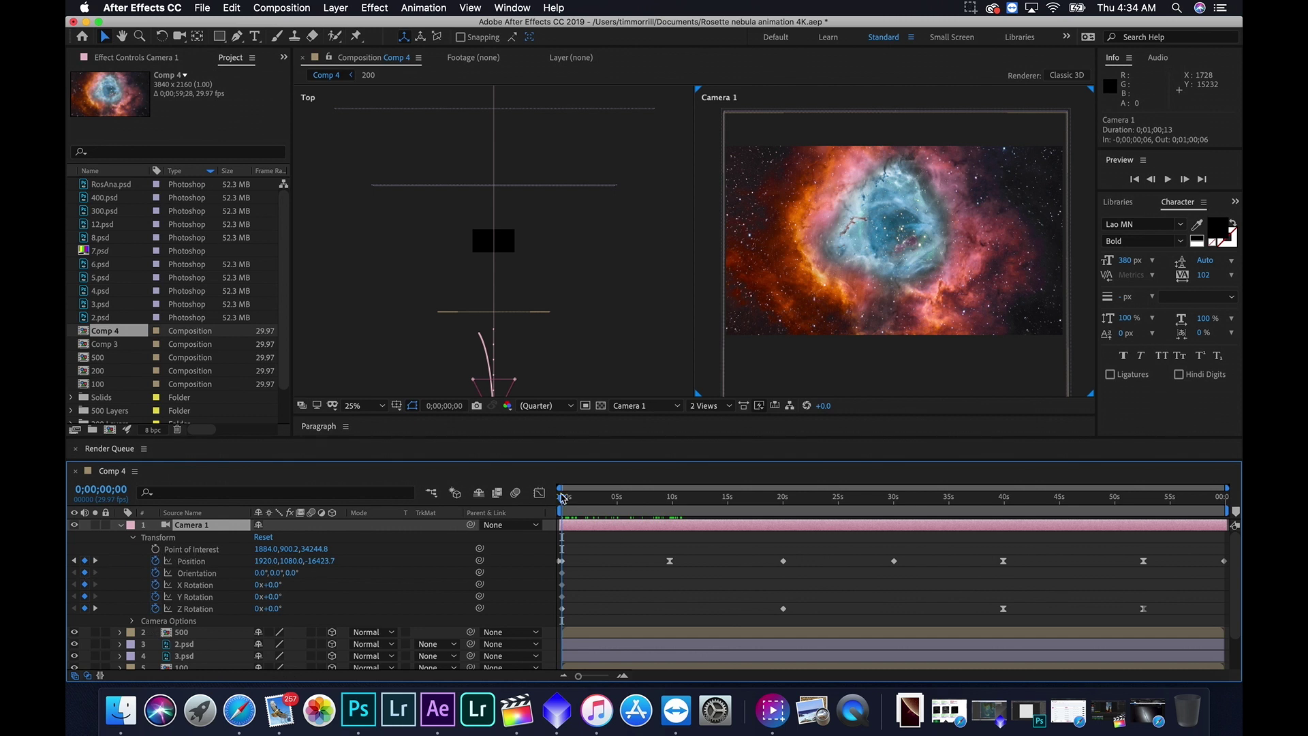
# - Scrub the camera move from 0;00;00;00 to 0;00;09;25, then back toward the start, following its path in the Top view
pyautogui.moveTo(563, 501); pyautogui.dragTo(671, 505)
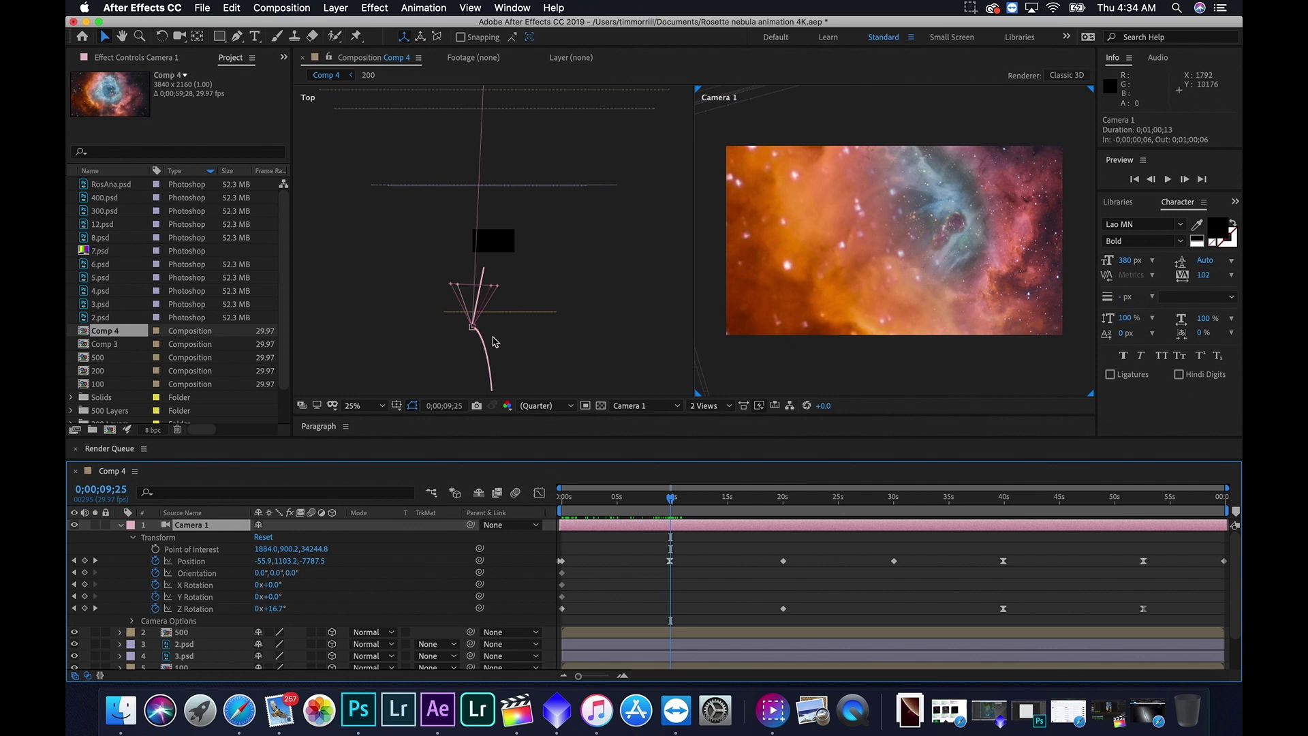
pyautogui.click(496, 270)
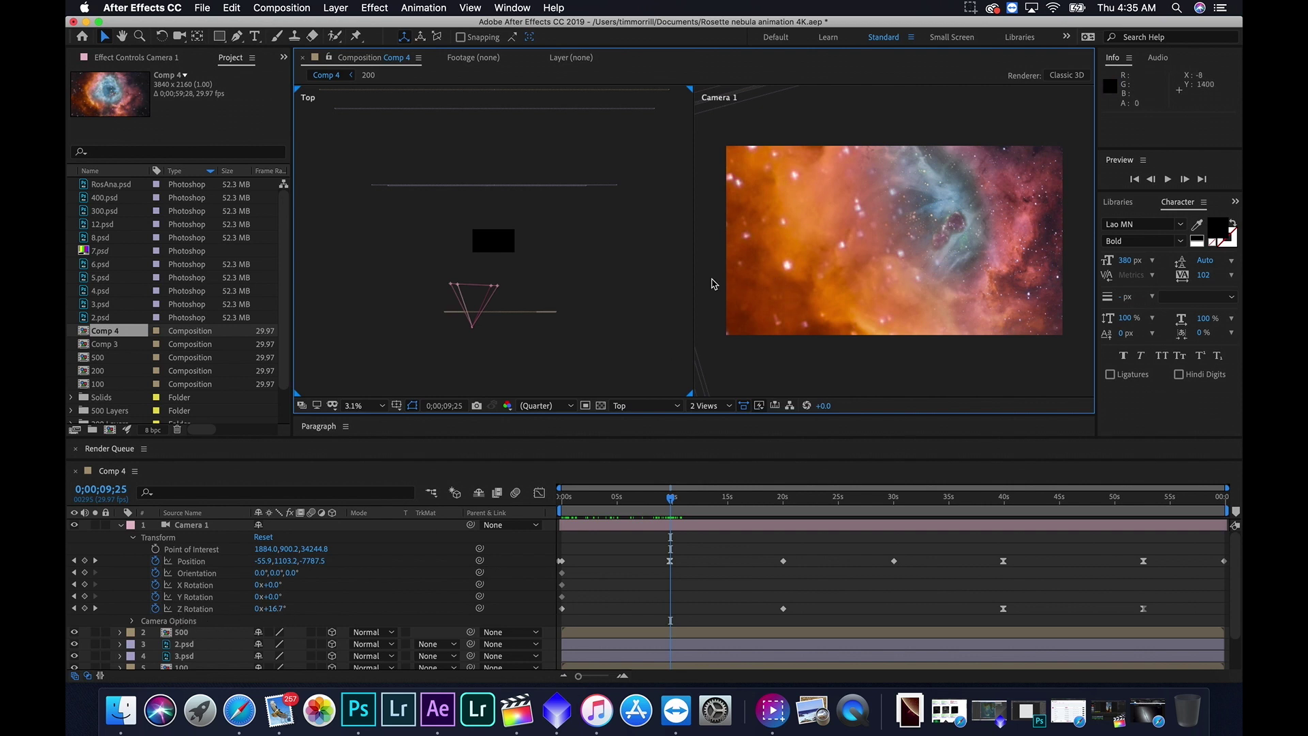
pyautogui.click(569, 512)
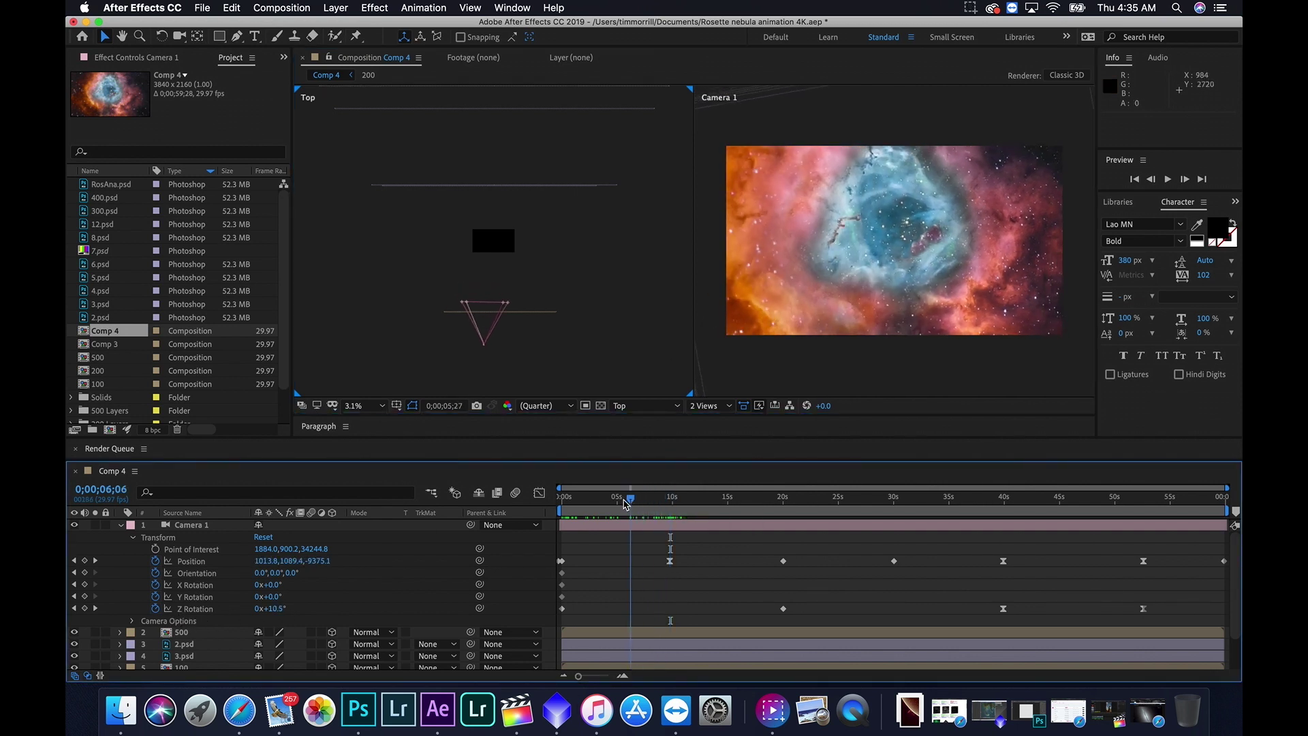
# - Try a Camera 1 position keyframe of 1571.4, 705.1, -8758.1 at 0;00;04;24
pyautogui.moveTo(570, 516); pyautogui.dragTo(618, 502)
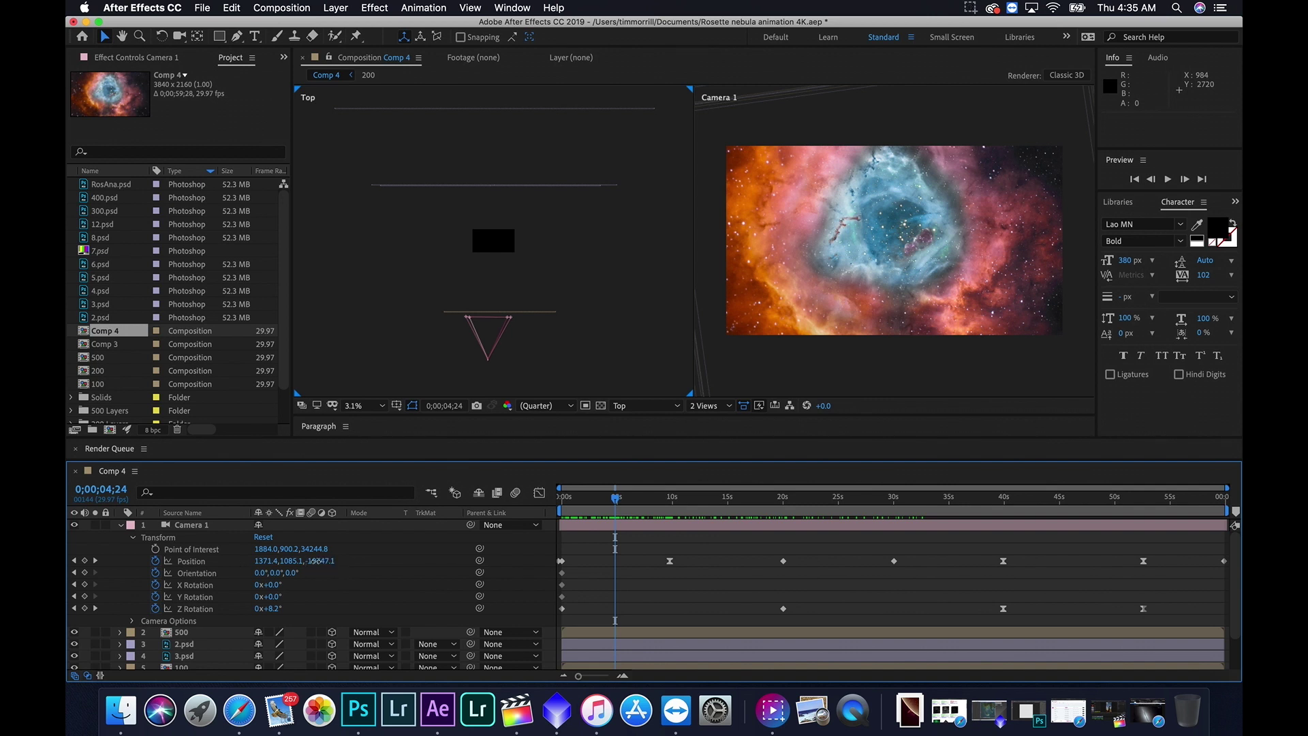
pyautogui.moveTo(317, 561); pyautogui.dragTo(407, 560)
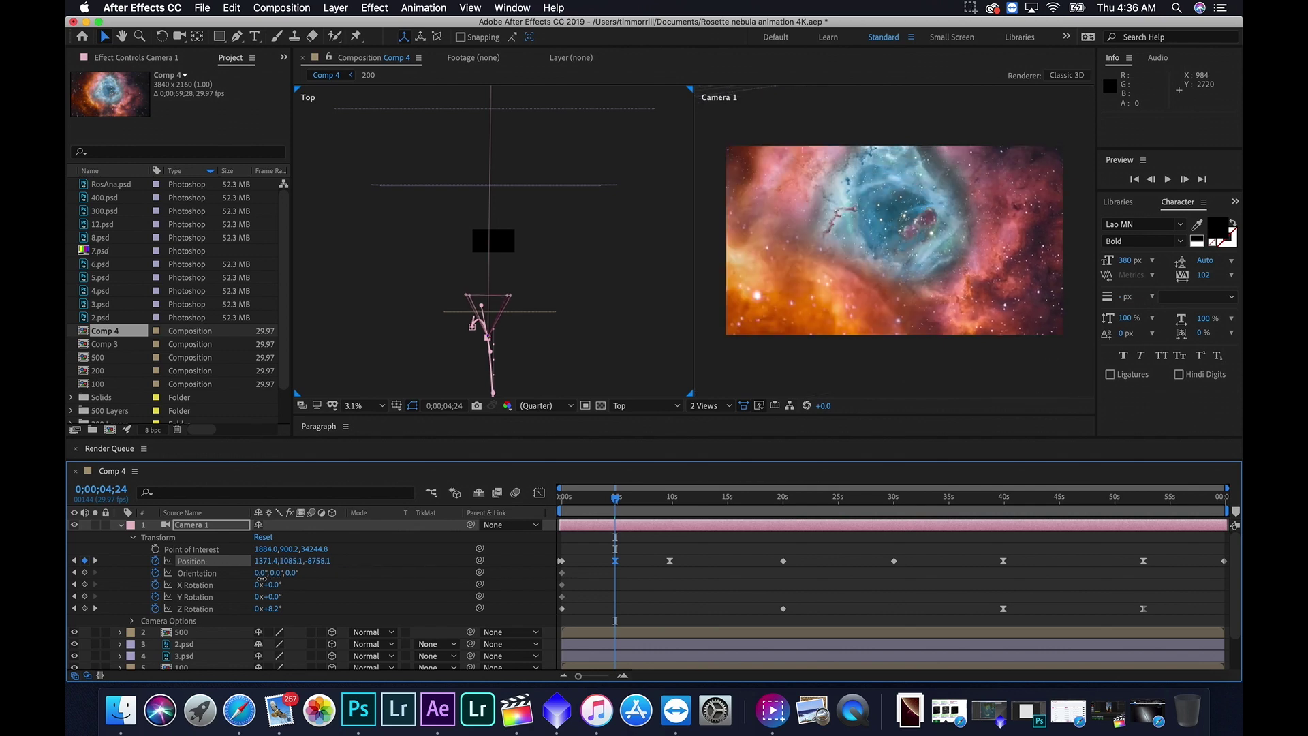
pyautogui.moveTo(262, 578); pyautogui.dragTo(307, 592)
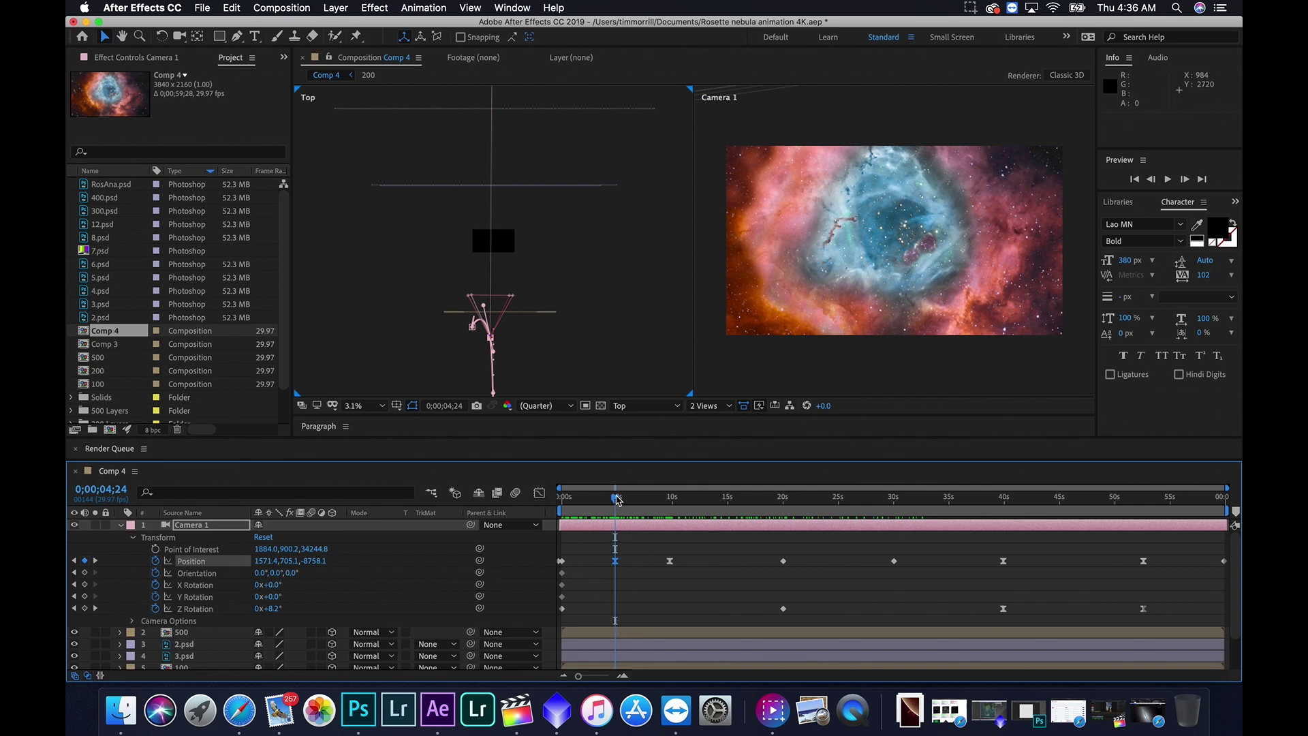
# - Check the altered camera path up to 0;00;09;15 and delete the position keyframe at 0;00;04;24
pyautogui.moveTo(617, 499); pyautogui.dragTo(667, 514)
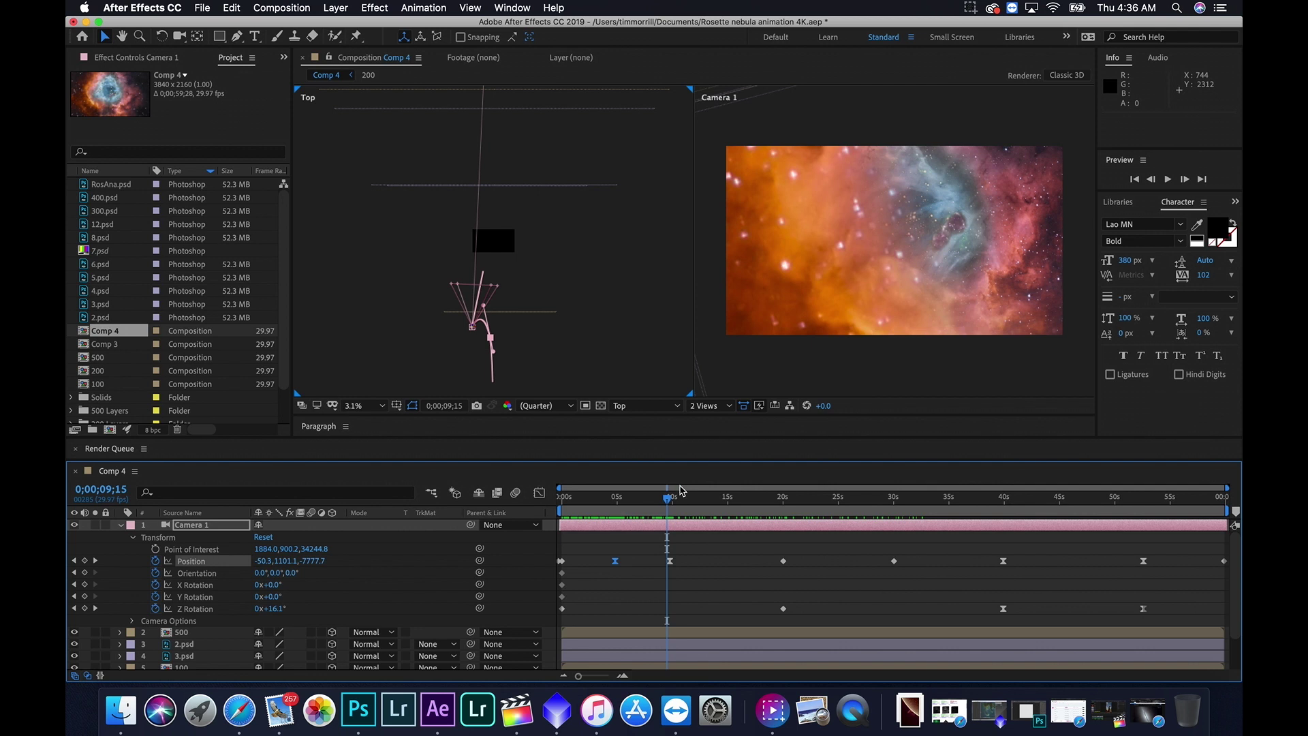
pyautogui.click(615, 561)
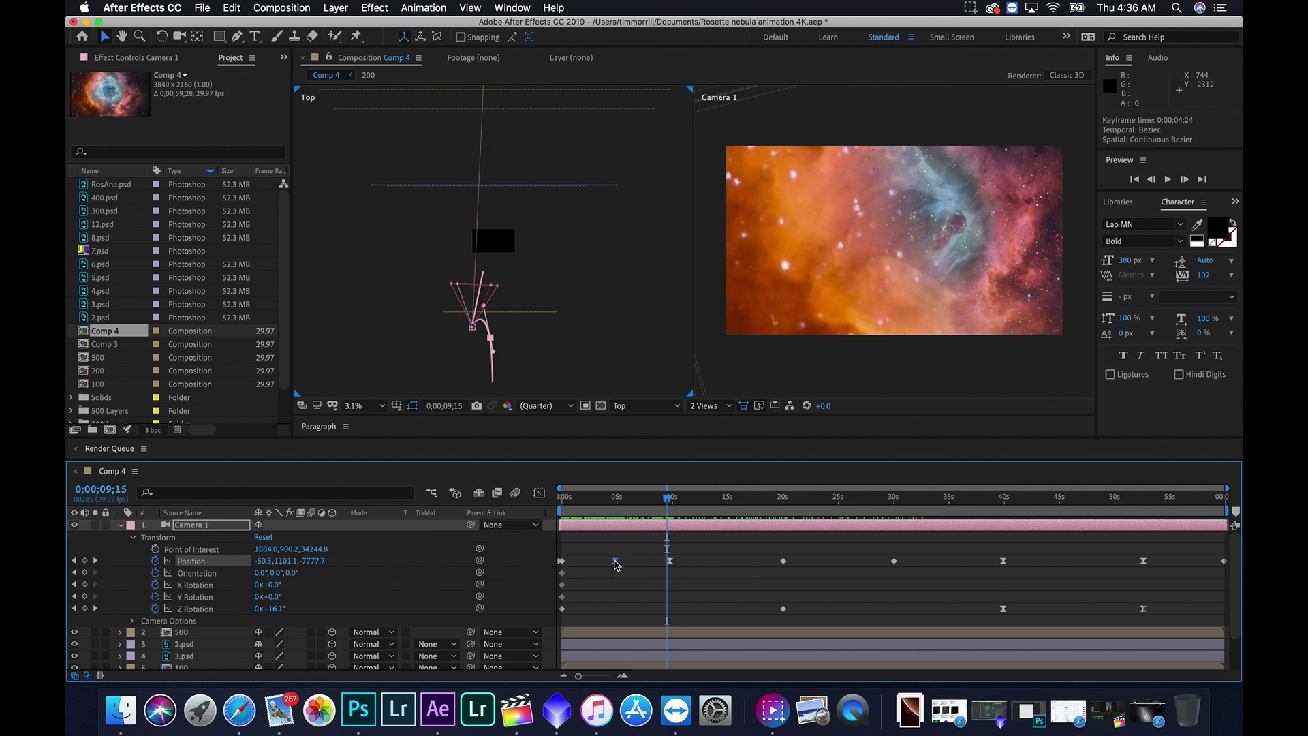
pyautogui.press('Delete')
# - Scrub the camera move from 0;00;00;00 through 0;00;09;23 and 0;00;19;27 in both views, then return to the start
pyautogui.press('Home')
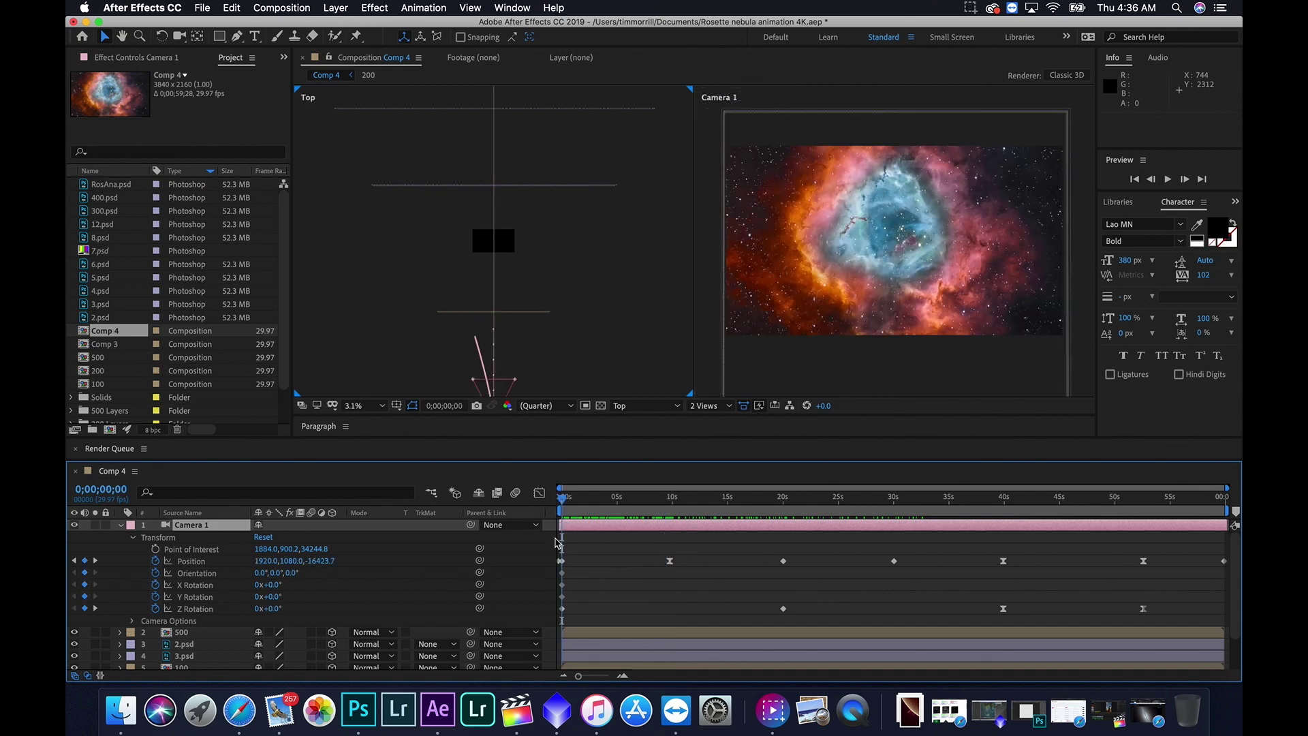
pyautogui.moveTo(563, 500); pyautogui.dragTo(671, 504)
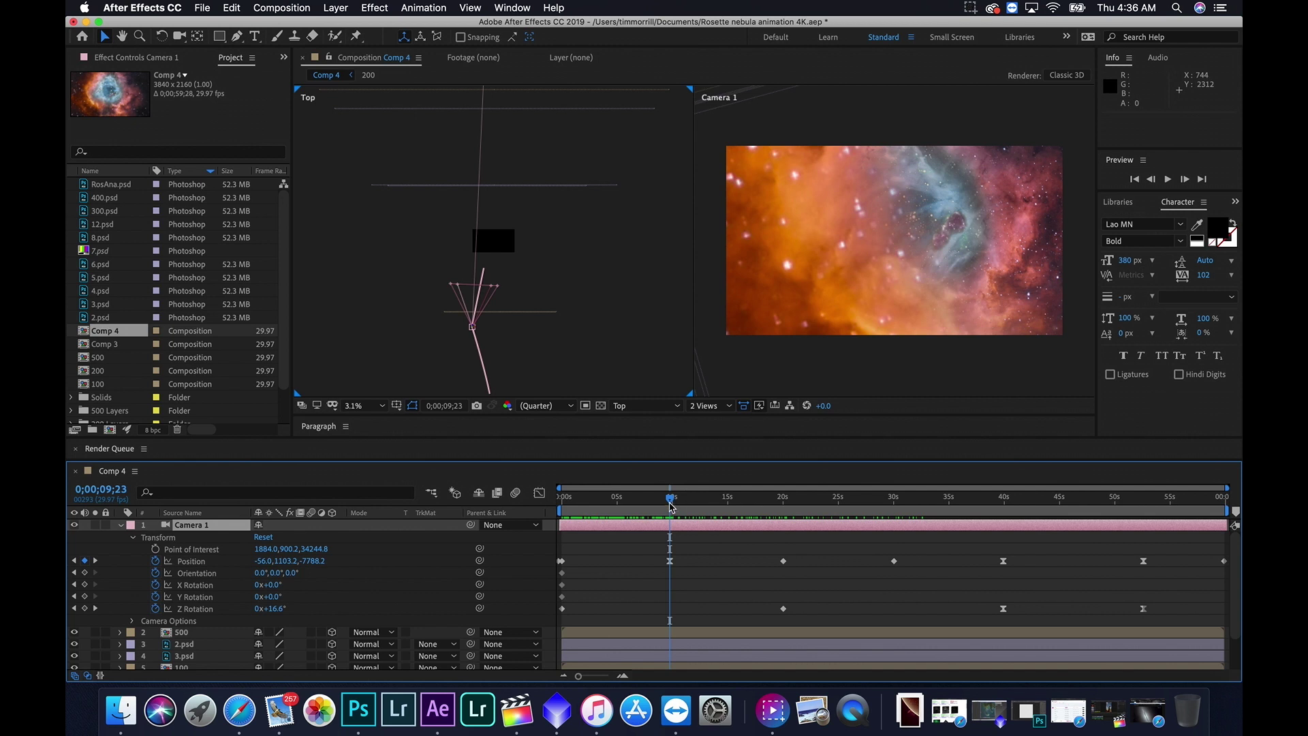
pyautogui.moveTo(671, 506); pyautogui.dragTo(785, 509)
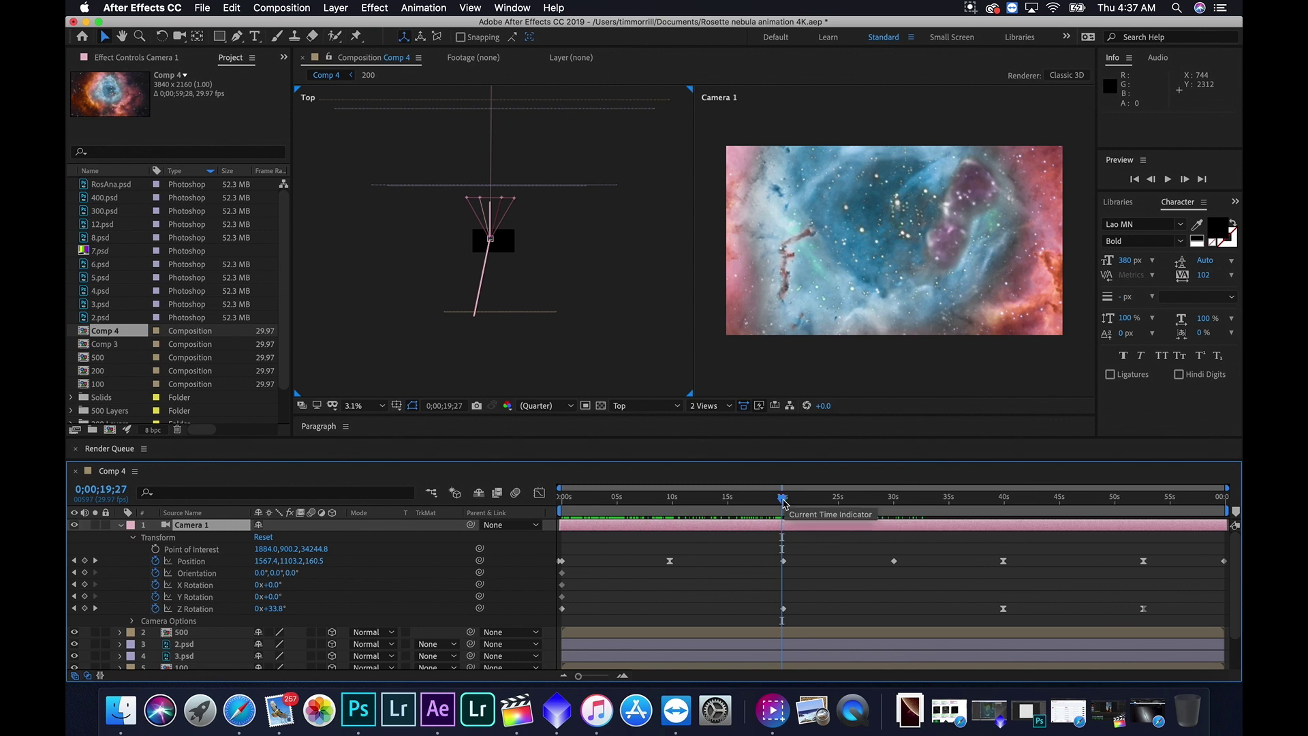
pyautogui.moveTo(783, 513); pyautogui.dragTo(516, 551)
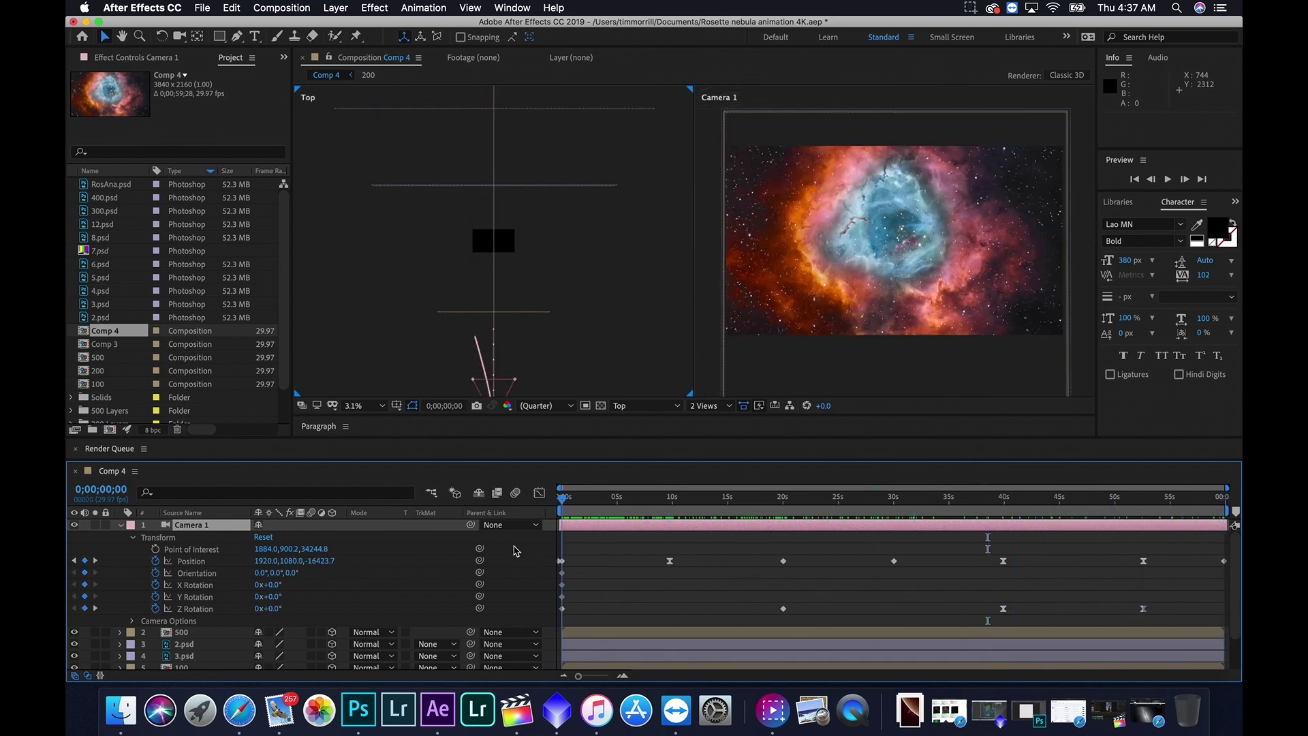
# - Collapse Camera 1's properties and preview the opening of the fly-through, returning to 0;00;00;00
pyautogui.click(132, 538)
pyautogui.click(120, 525)
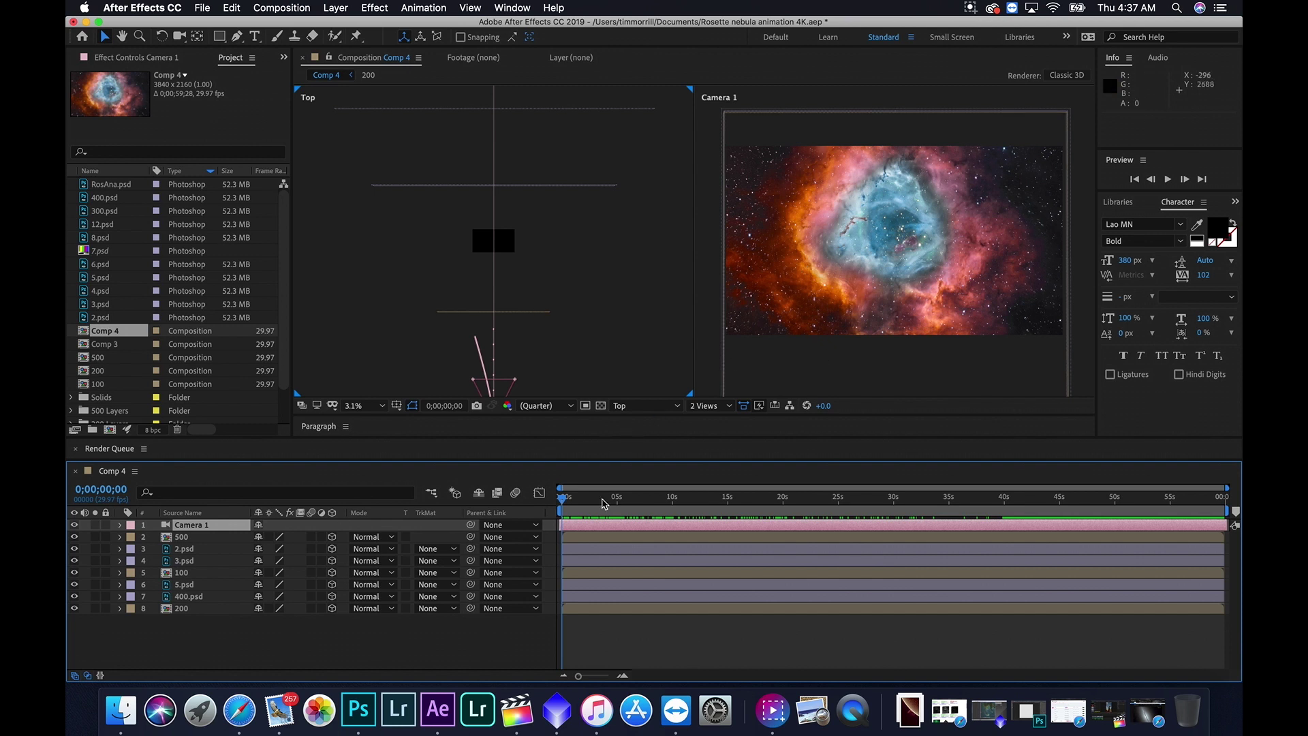
pyautogui.moveTo(563, 501); pyautogui.dragTo(735, 510)
pyautogui.press('Home')
# - Replace the finished Comp 4 item in an enlarged Render Queue with a new Comp 4 render
pyautogui.moveTo(630, 437); pyautogui.dragTo(637, 324)
pyautogui.click(182, 407)
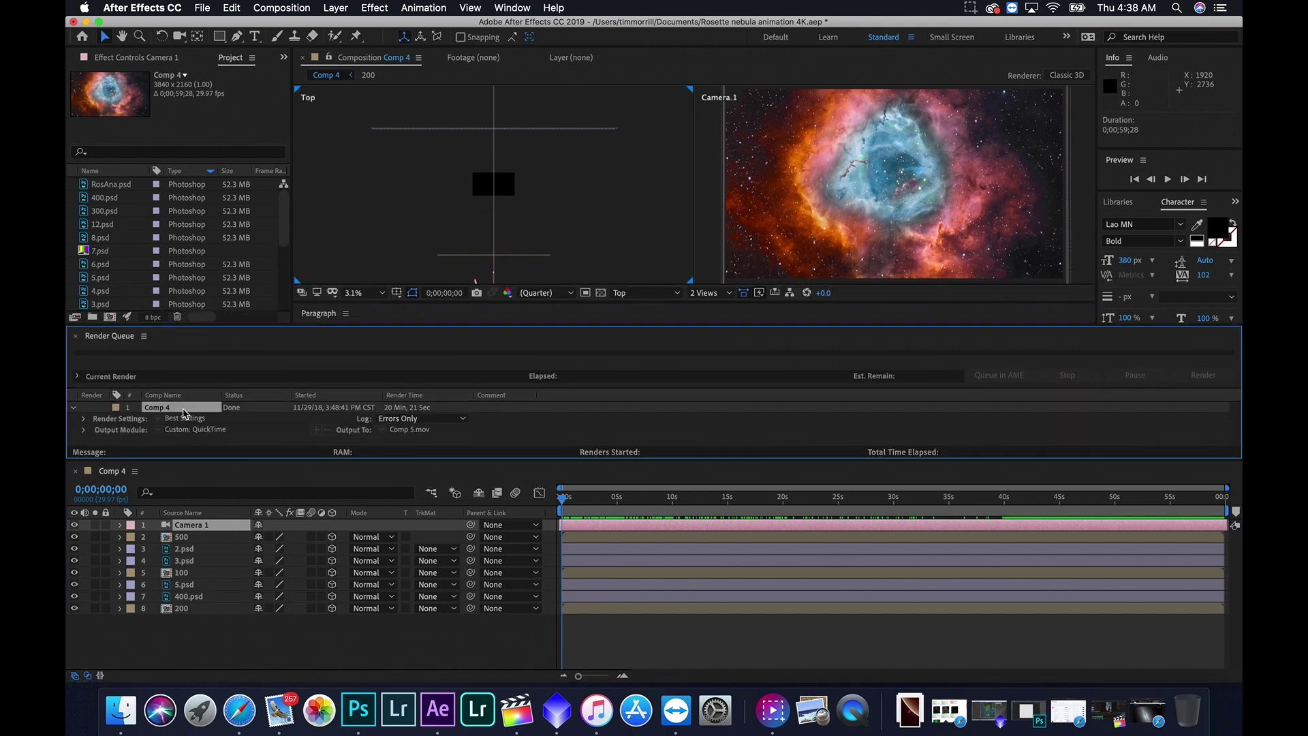
pyautogui.press('Delete')
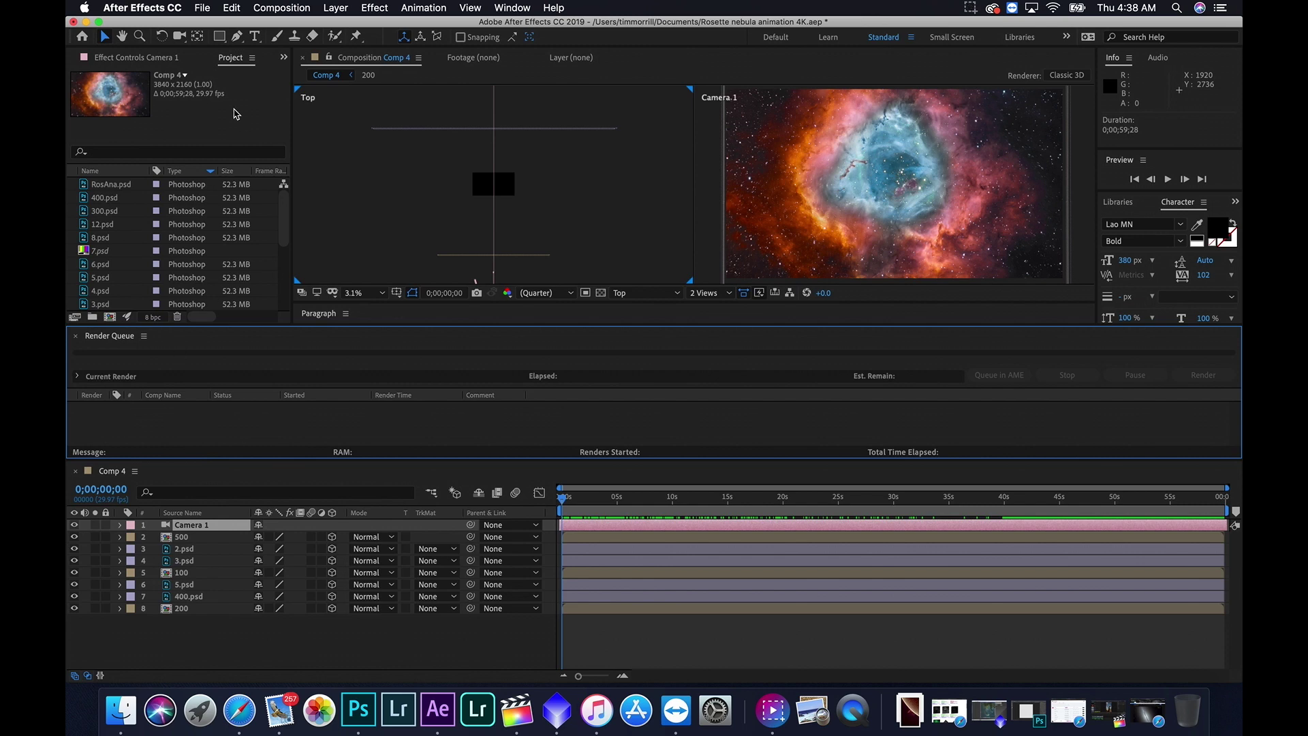
pyautogui.click(205, 8)
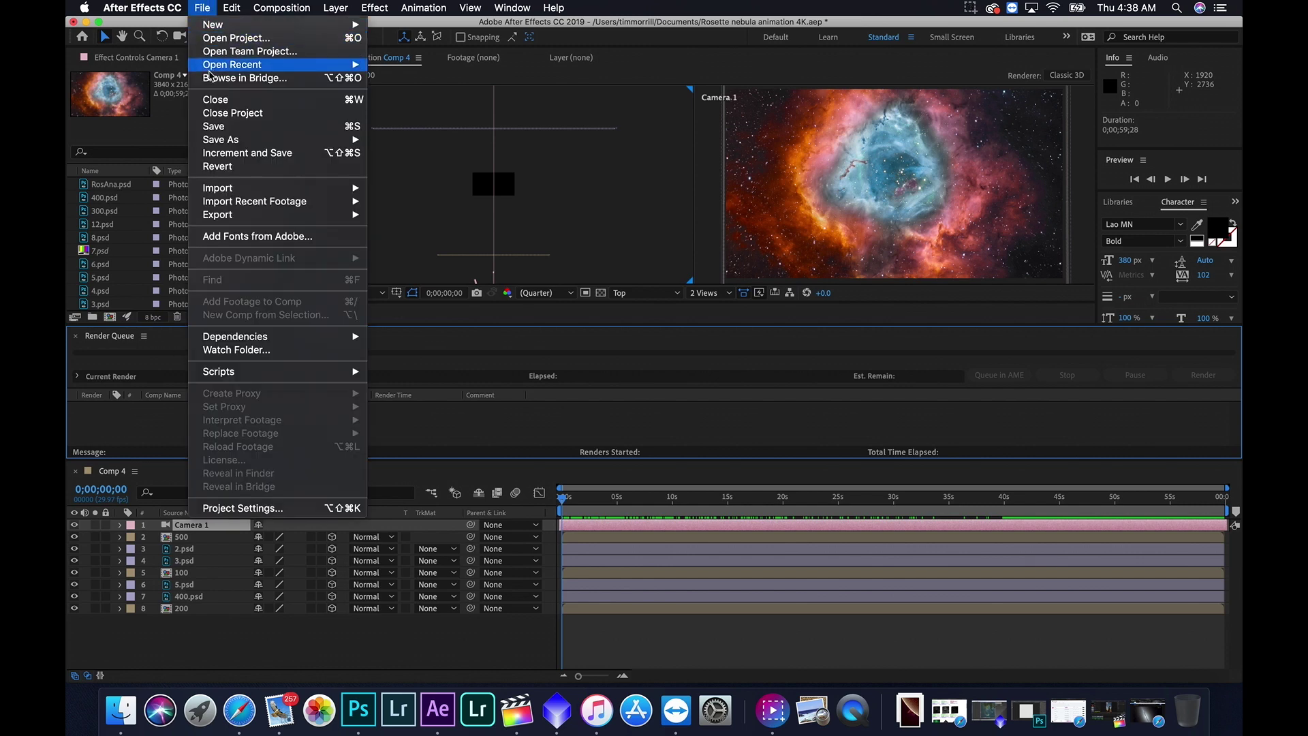
pyautogui.moveTo(249, 218)
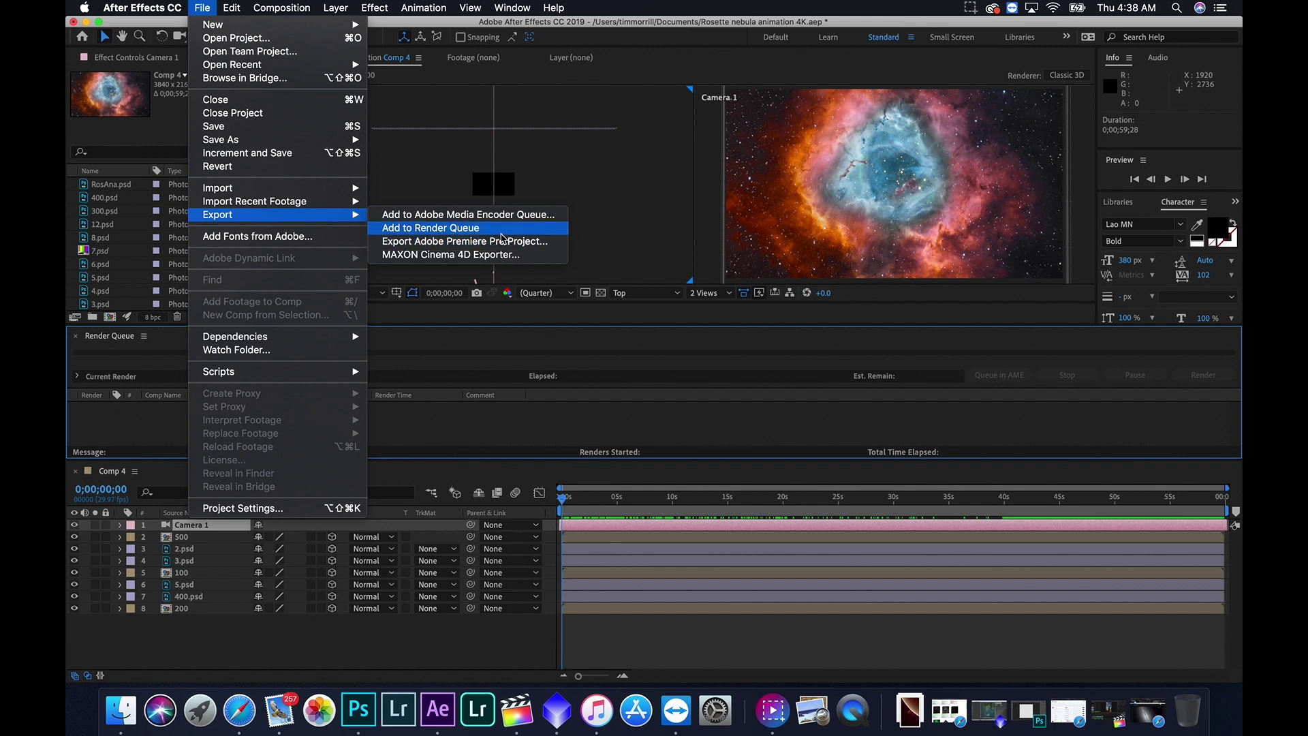
pyautogui.click(502, 238)
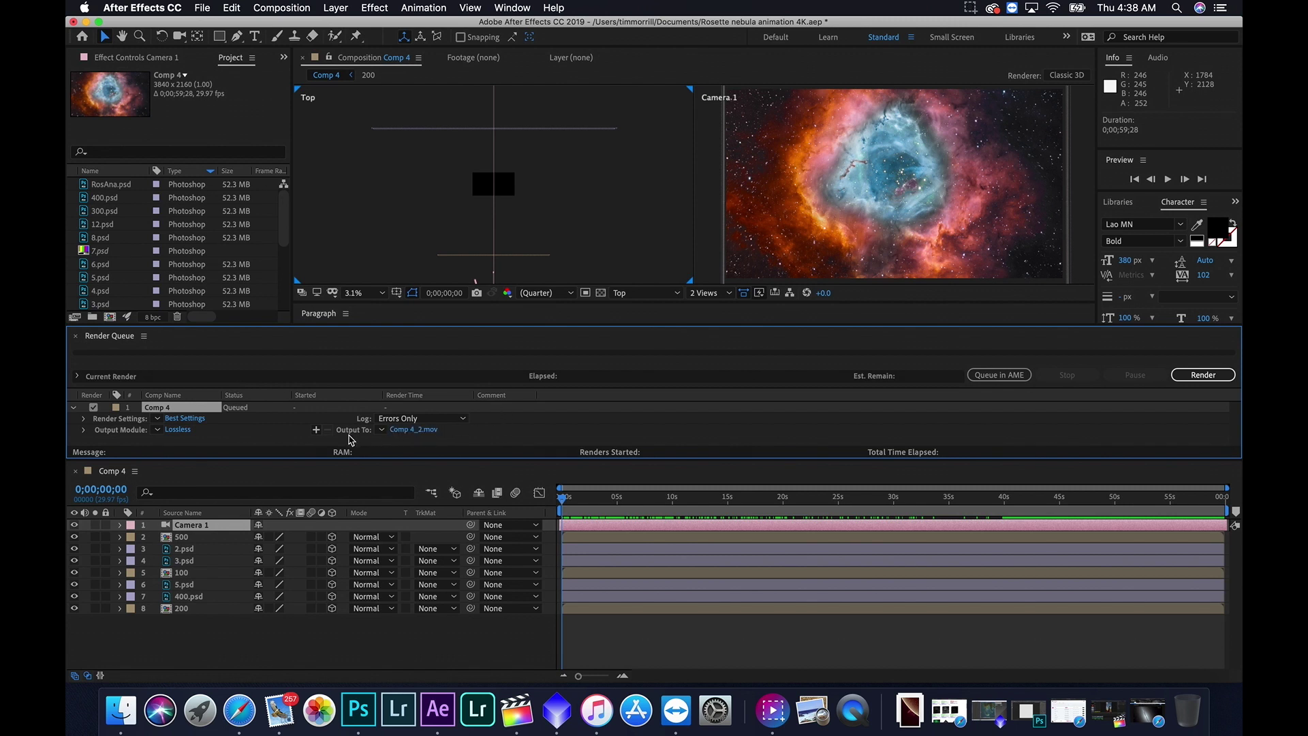
# - Review the Comp 4_2.mov save location without changing it, and set the QuickTime output module's video codec to Apple ProRes 422 (HQ)
pyautogui.click(410, 431)
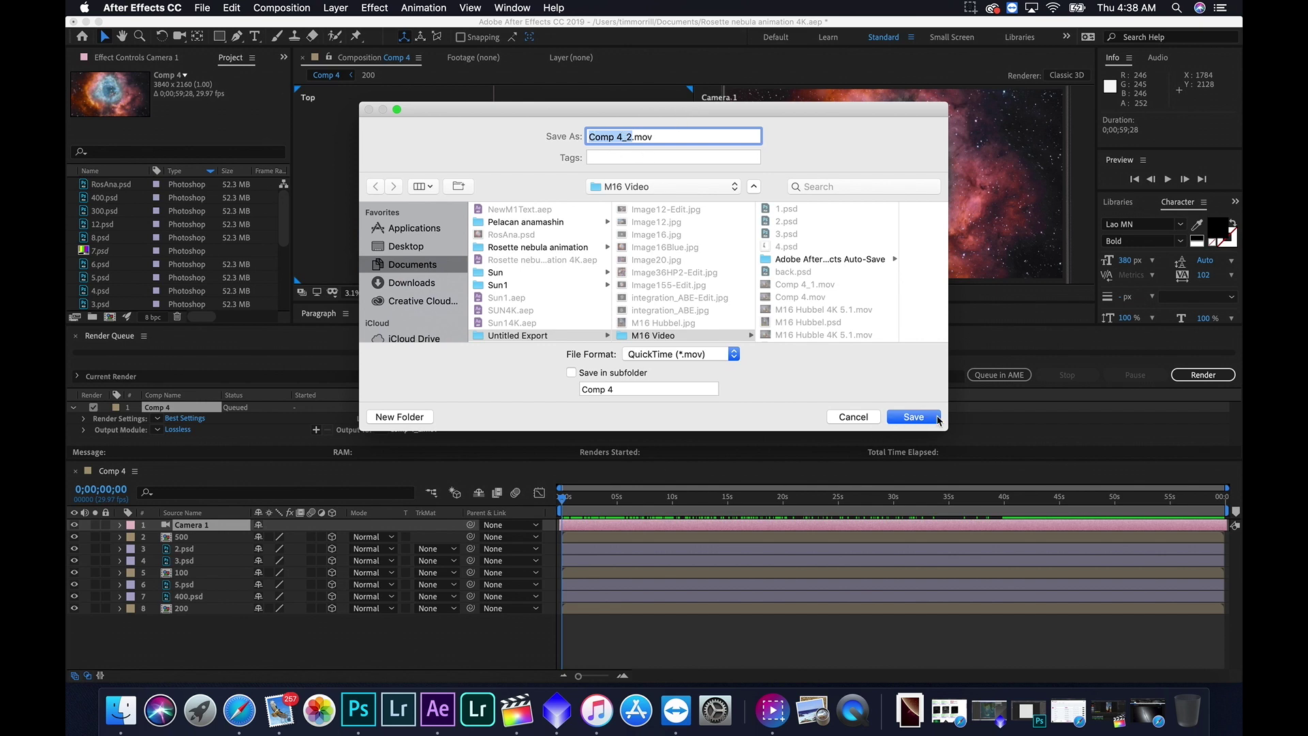
pyautogui.click(864, 421)
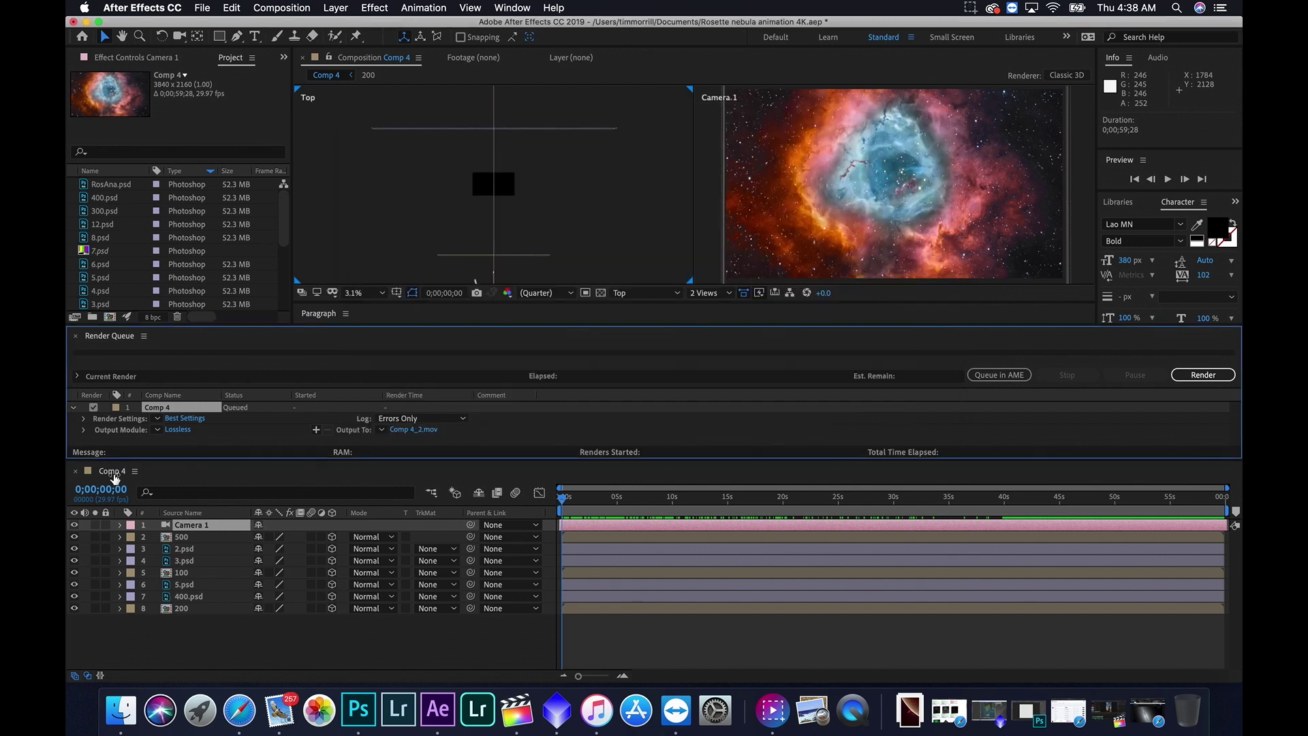
pyautogui.click(179, 429)
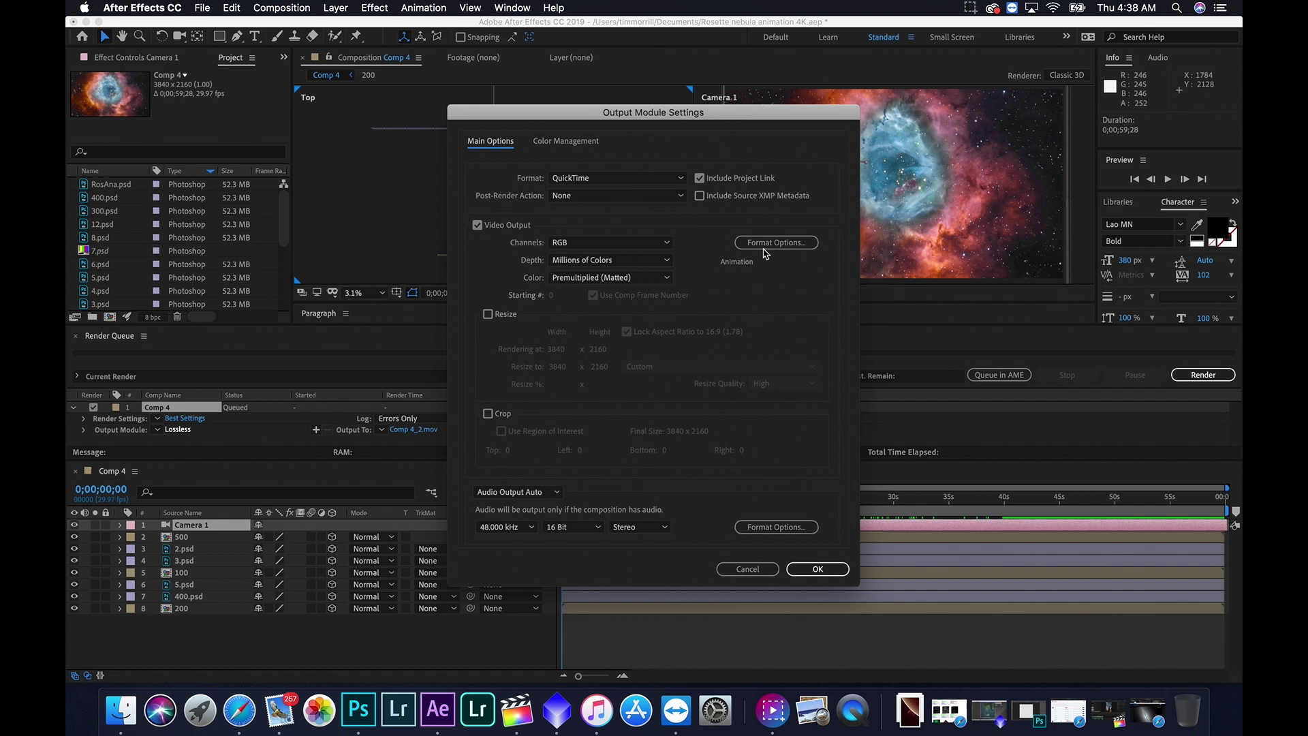
pyautogui.click(794, 245)
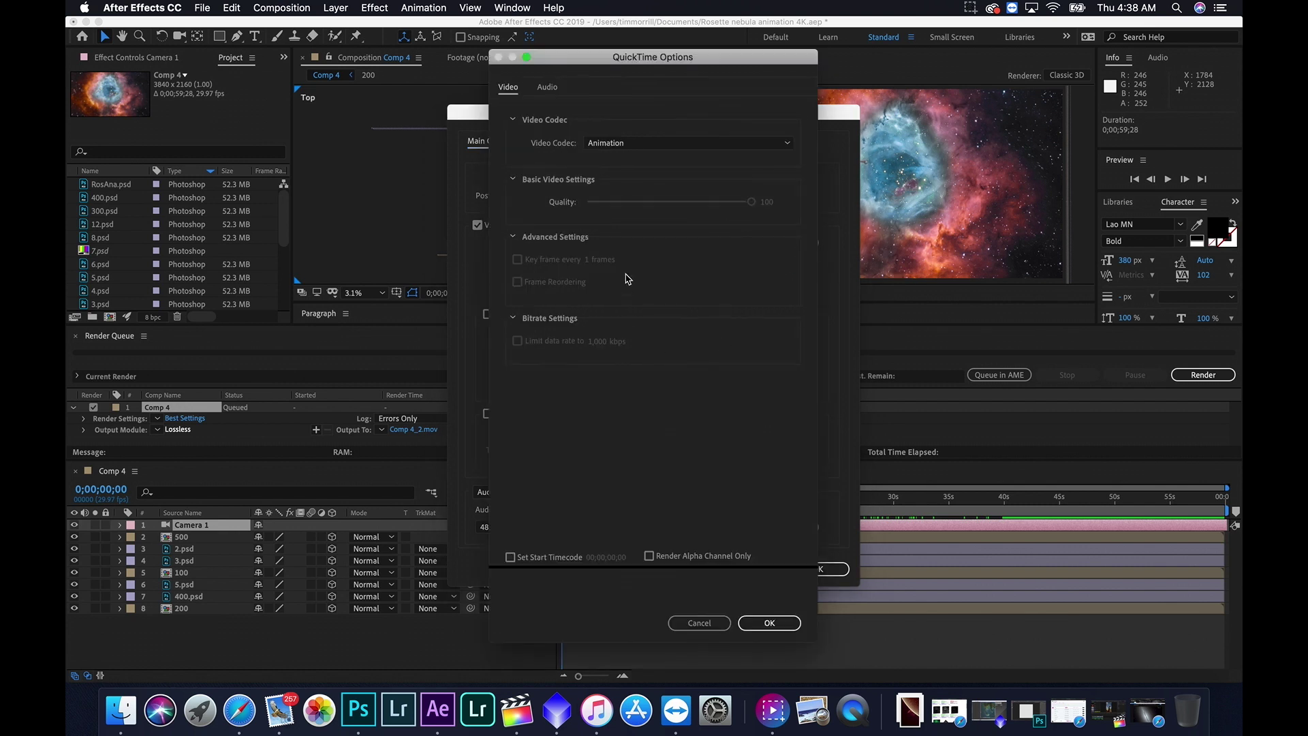
pyautogui.click(682, 145)
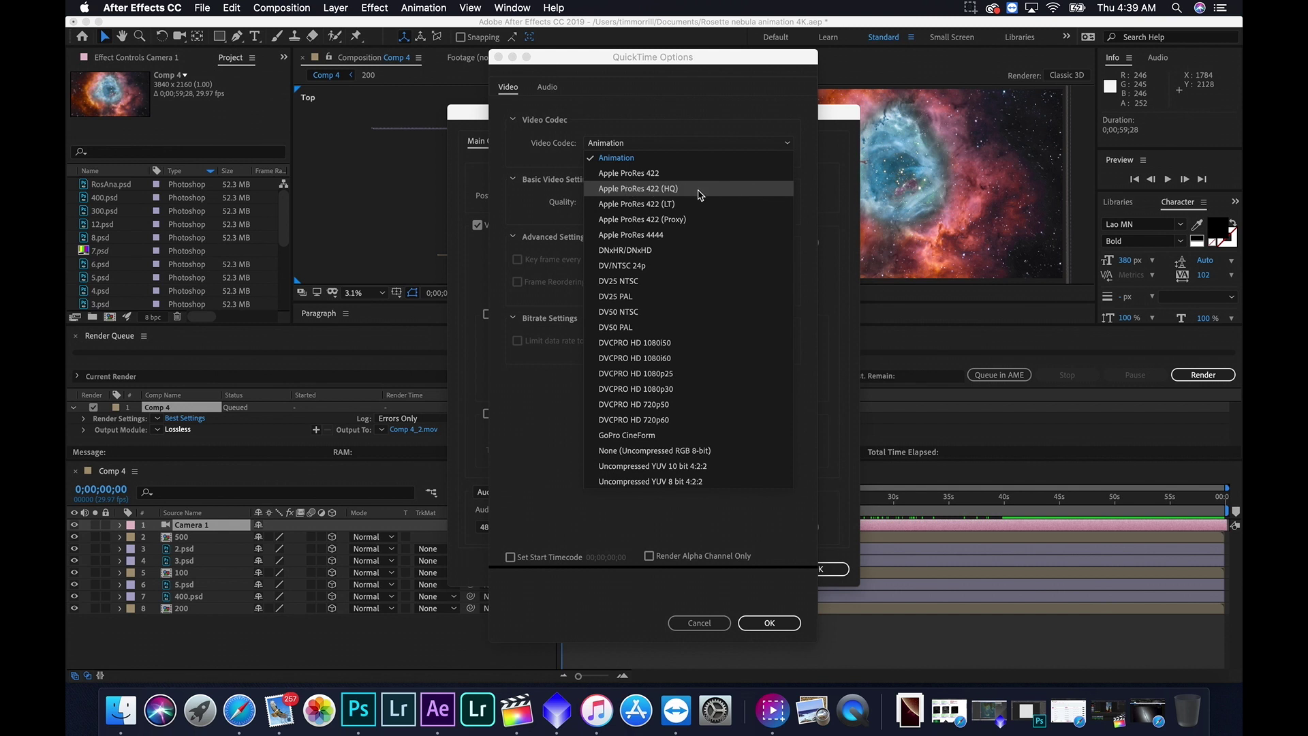
pyautogui.click(700, 195)
pyautogui.click(773, 625)
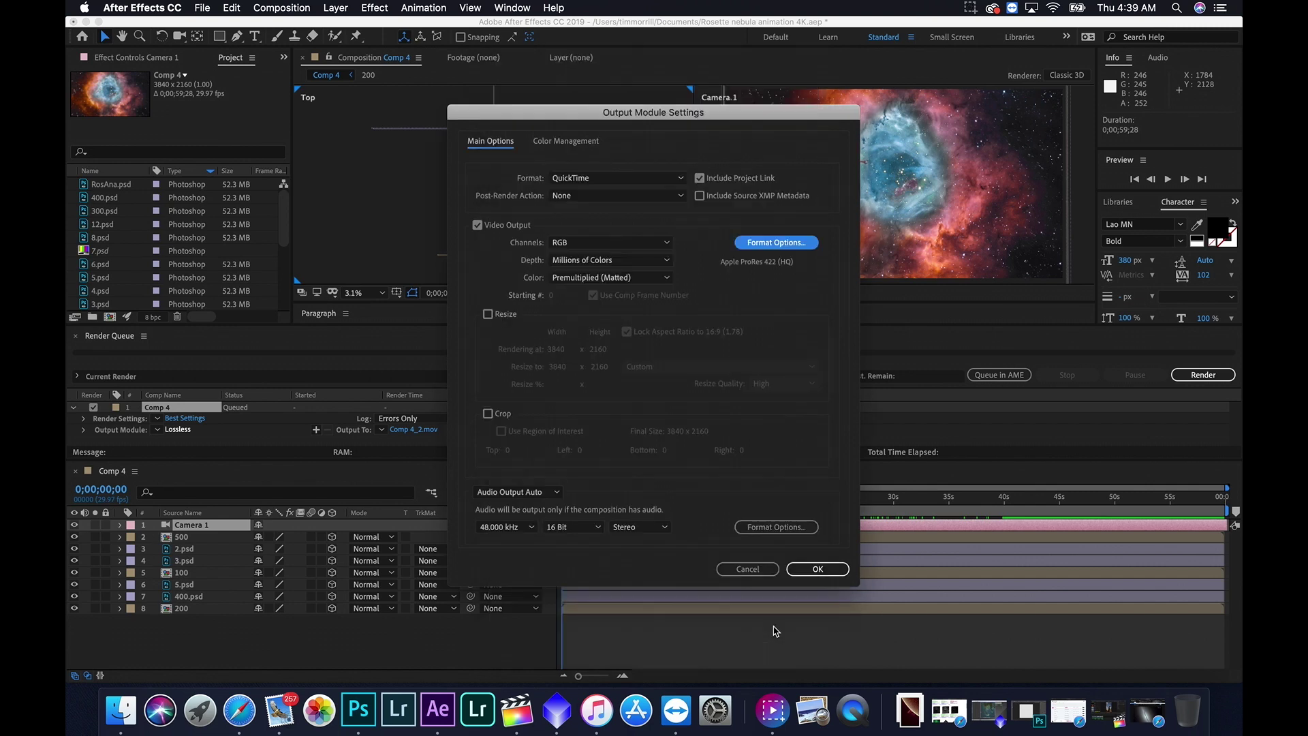
pyautogui.click(817, 569)
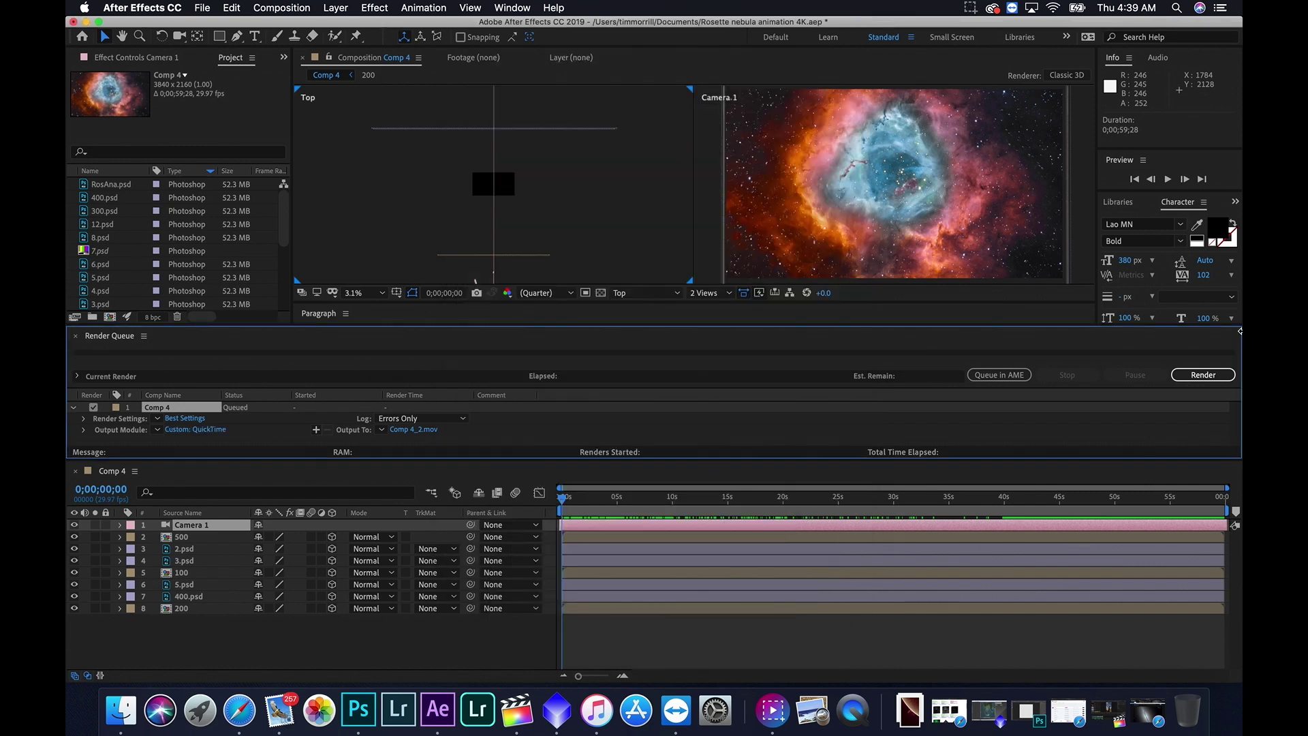